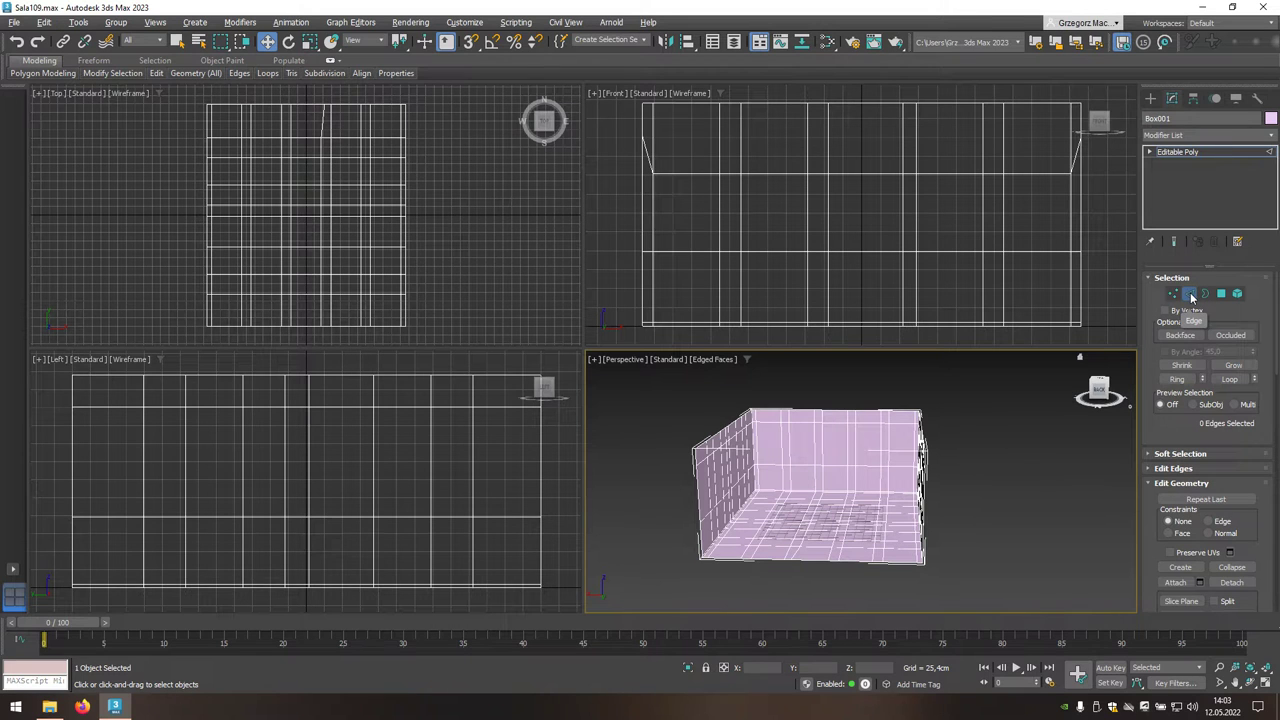
# Exit Edge sub-object mode so Box001 is edited at object level.
pyautogui.click(1191, 295)
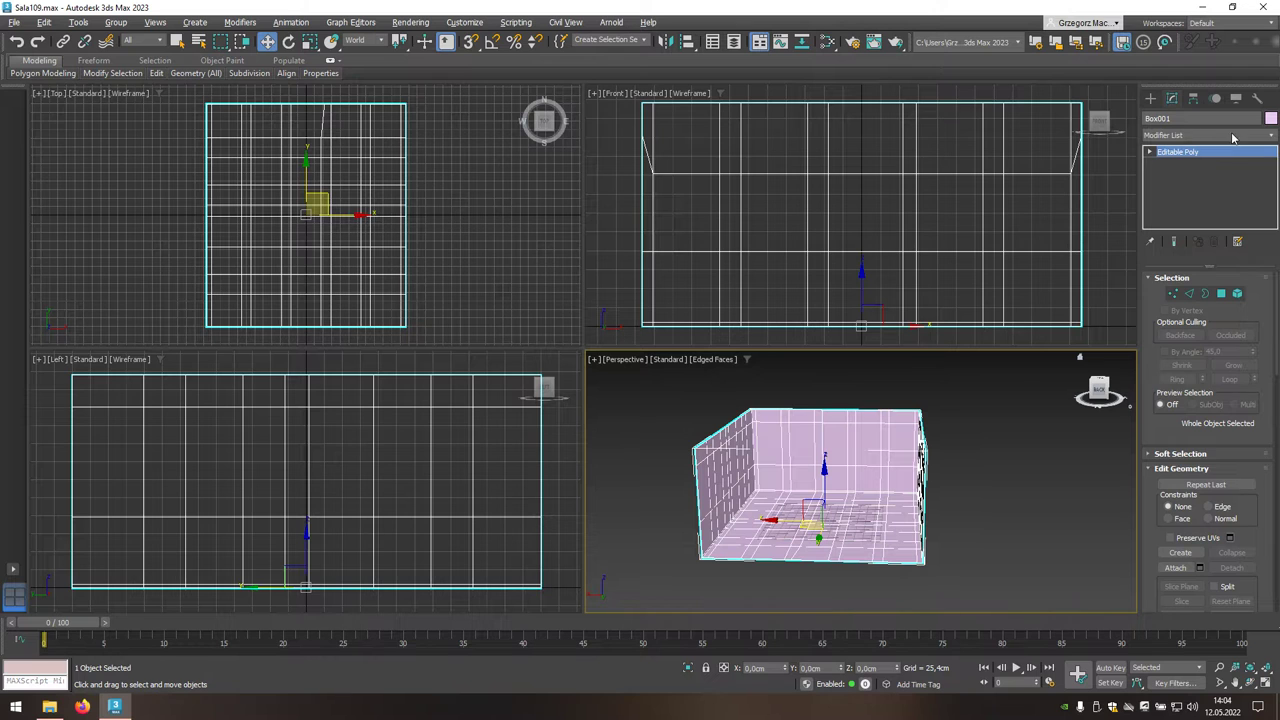
# Add a Shell modifier to Box001 from the Modifier List.
pyautogui.click(1273, 137)
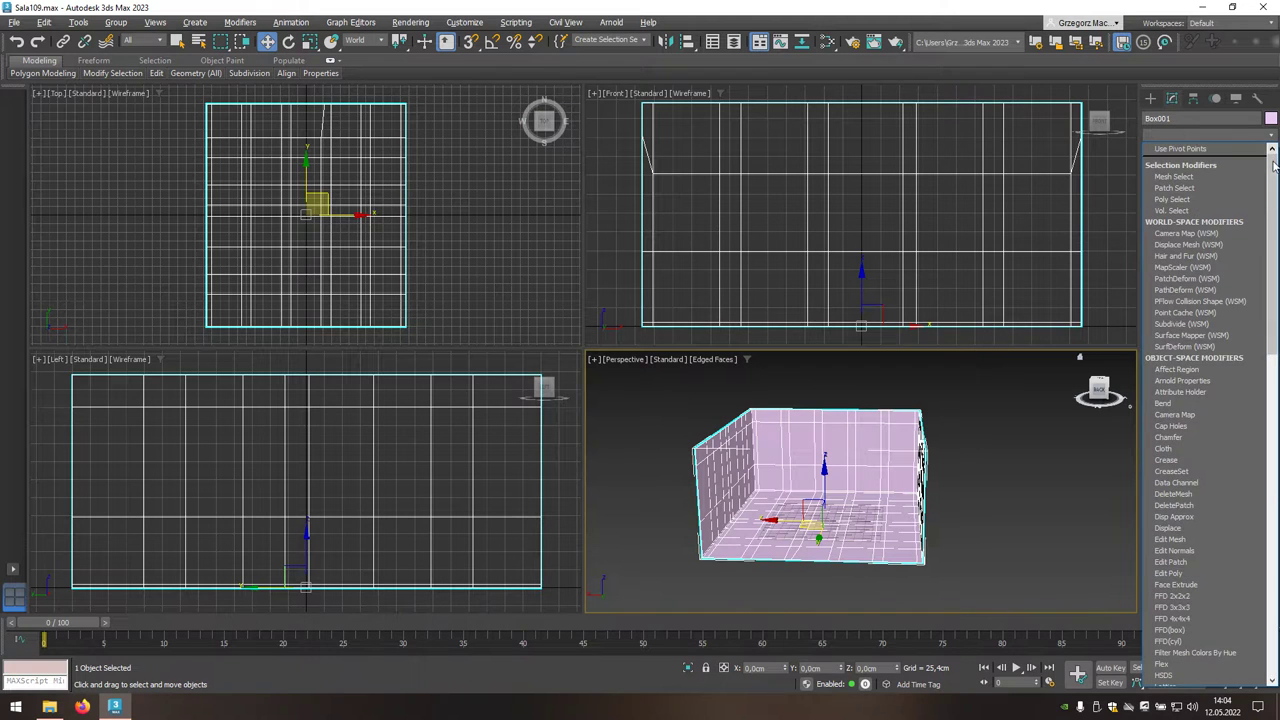
pyautogui.scroll(-2, 1276, 285)
pyautogui.scroll(-6, 1276, 285)
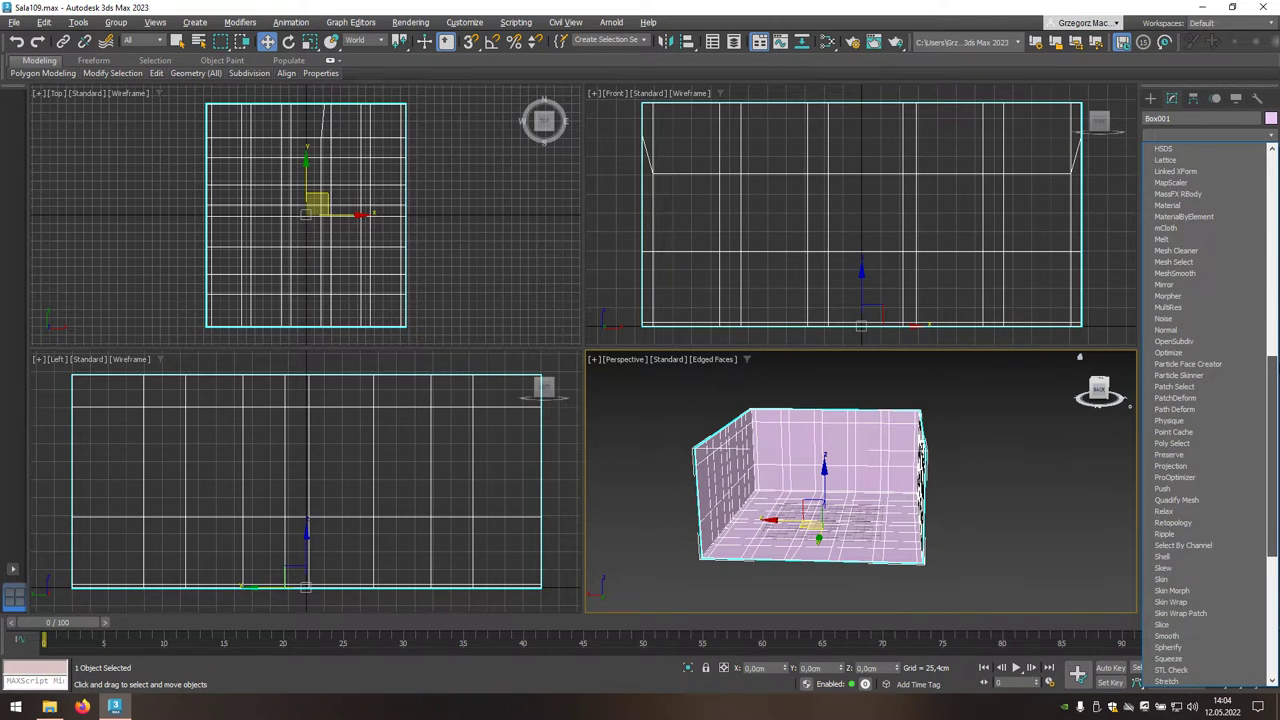
pyautogui.click(1180, 558)
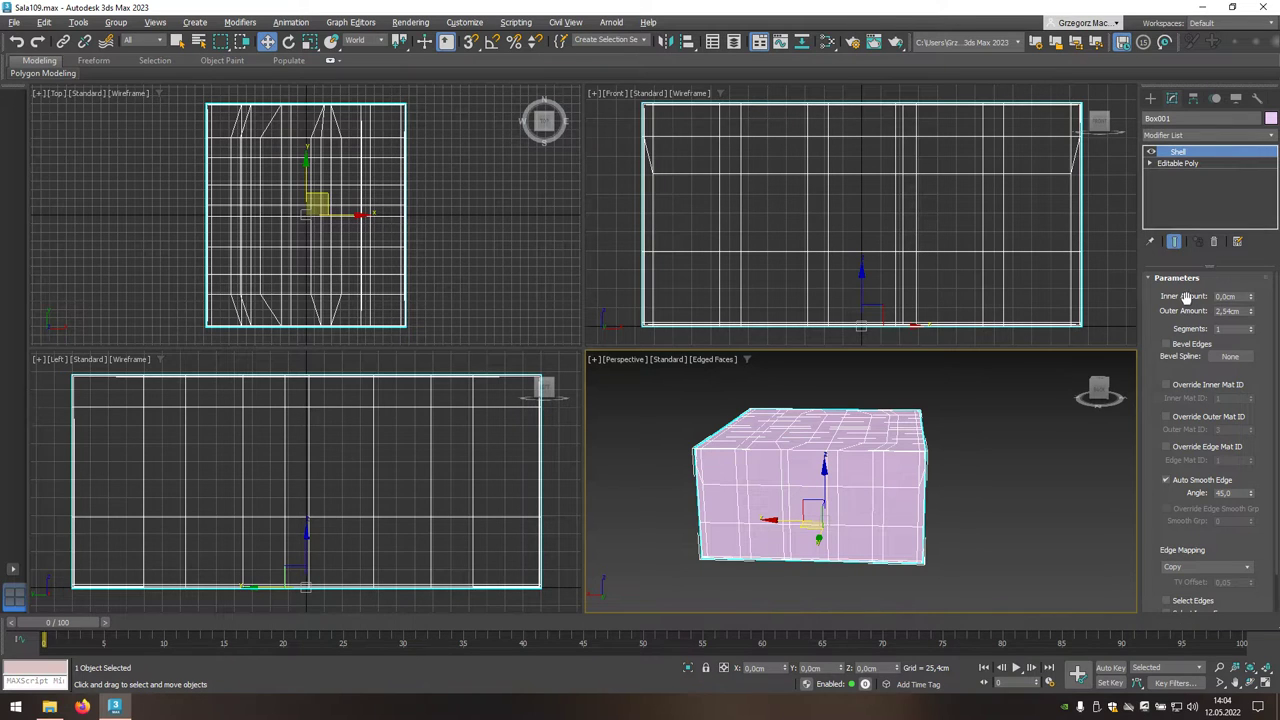
# Set Shell Inner Amount 25 cm, Outer Amount 0 cm, and enable Straighten Corners.
pyautogui.moveTo(1238, 296); pyautogui.dragTo(1214, 296)
pyautogui.write('25')
pyautogui.press('Return')
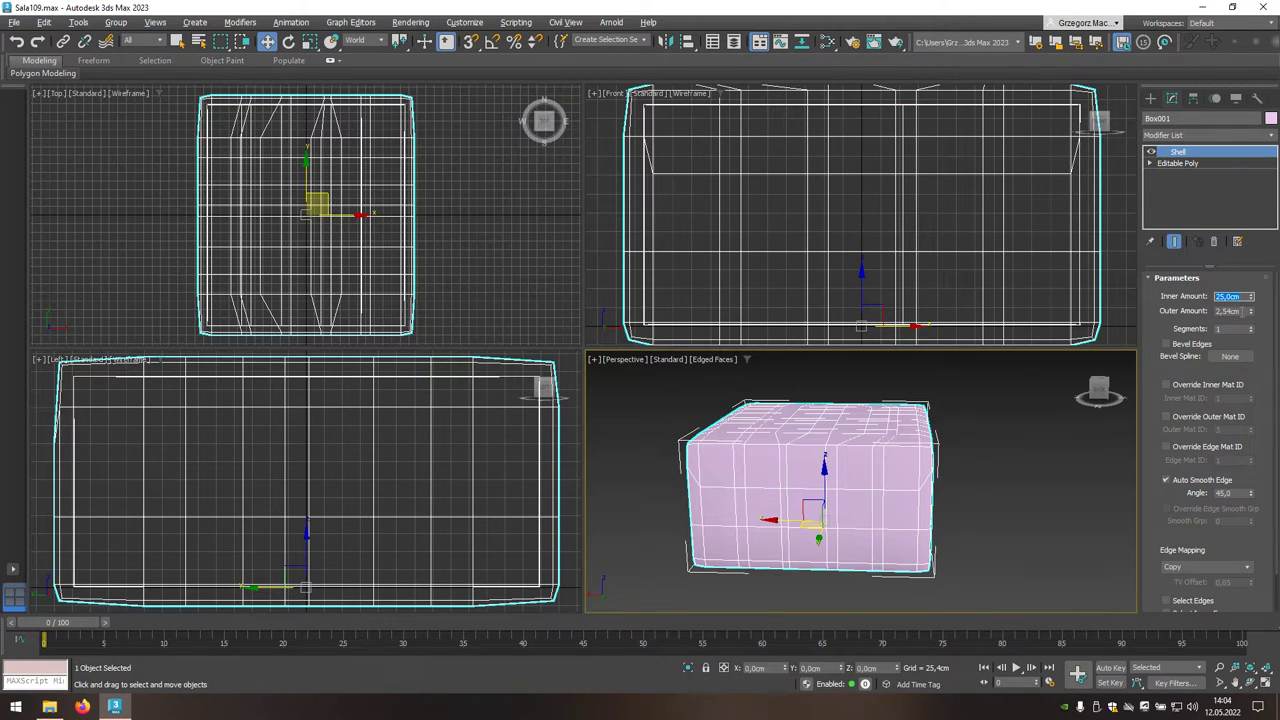
pyautogui.moveTo(1242, 311); pyautogui.dragTo(1215, 311)
pyautogui.write('0')
pyautogui.press('Return')
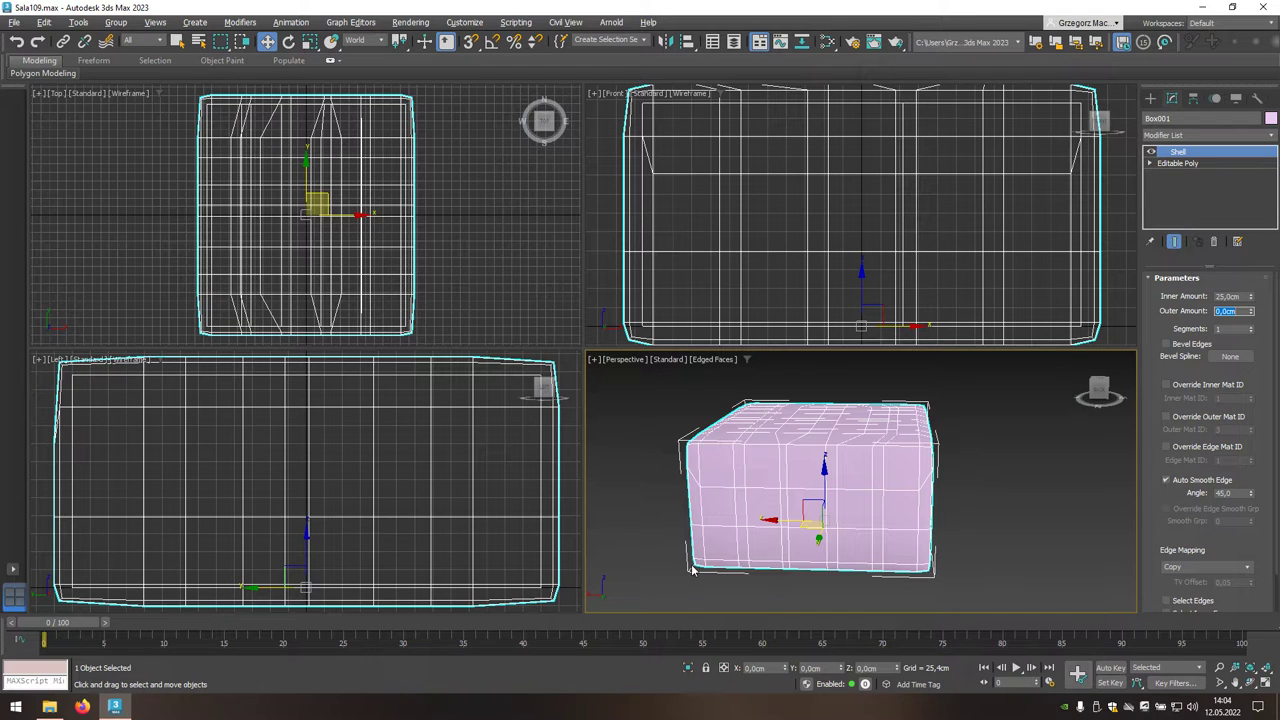
pyautogui.scroll(-2, 1154, 516)
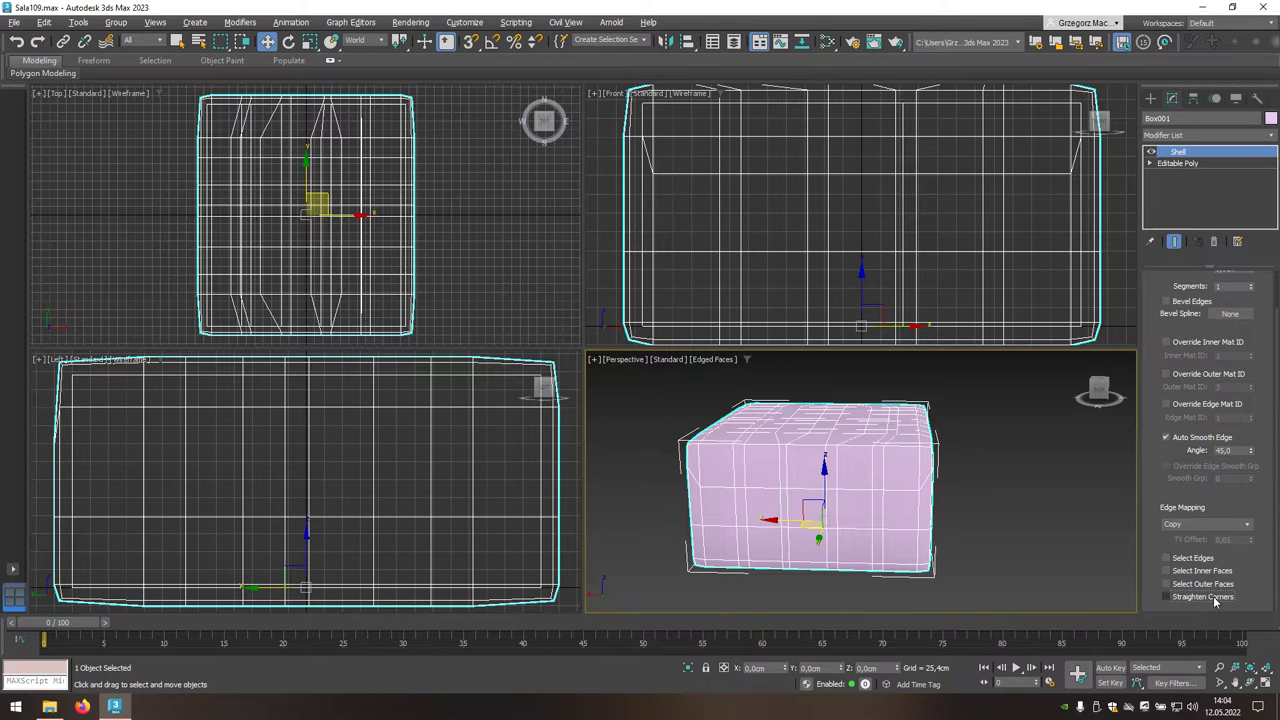
pyautogui.click(1215, 600)
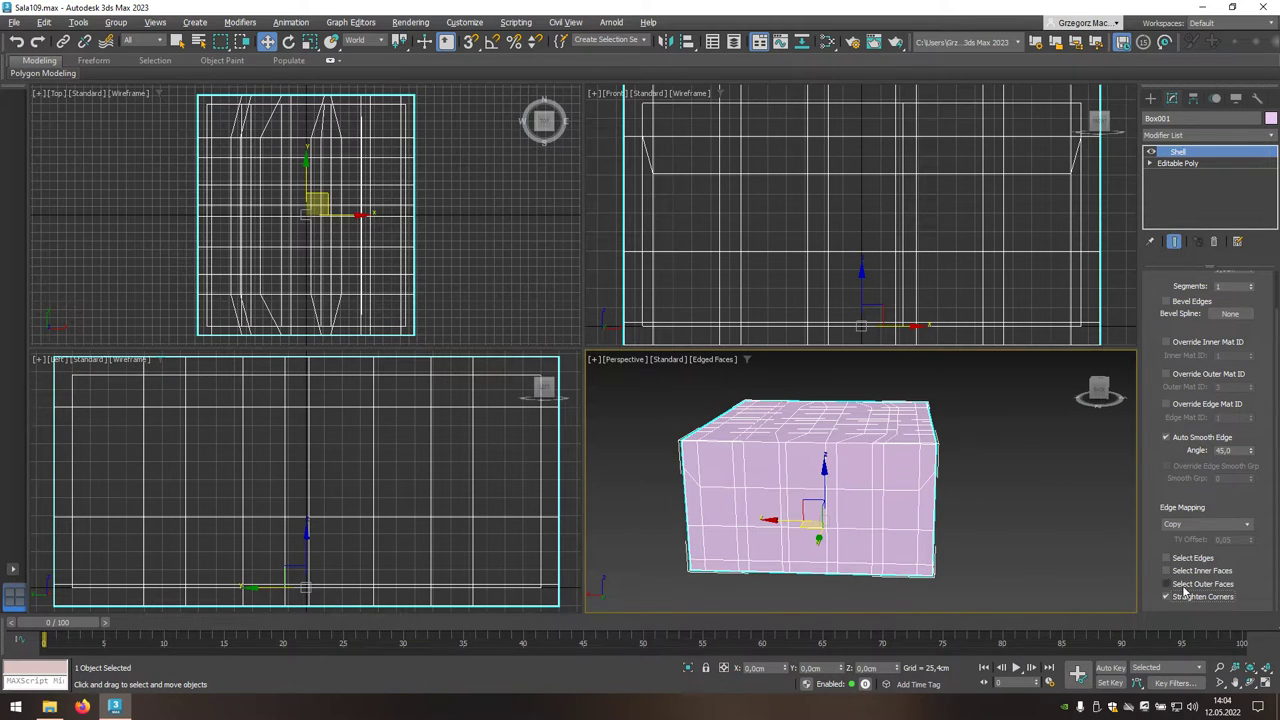
pyautogui.keyDown('alt'); pyautogui.moveTo(1064, 543); pyautogui.dragTo(1043, 537, button='middle'); pyautogui.keyUp('alt')
pyautogui.hotkey('alt', 'w')
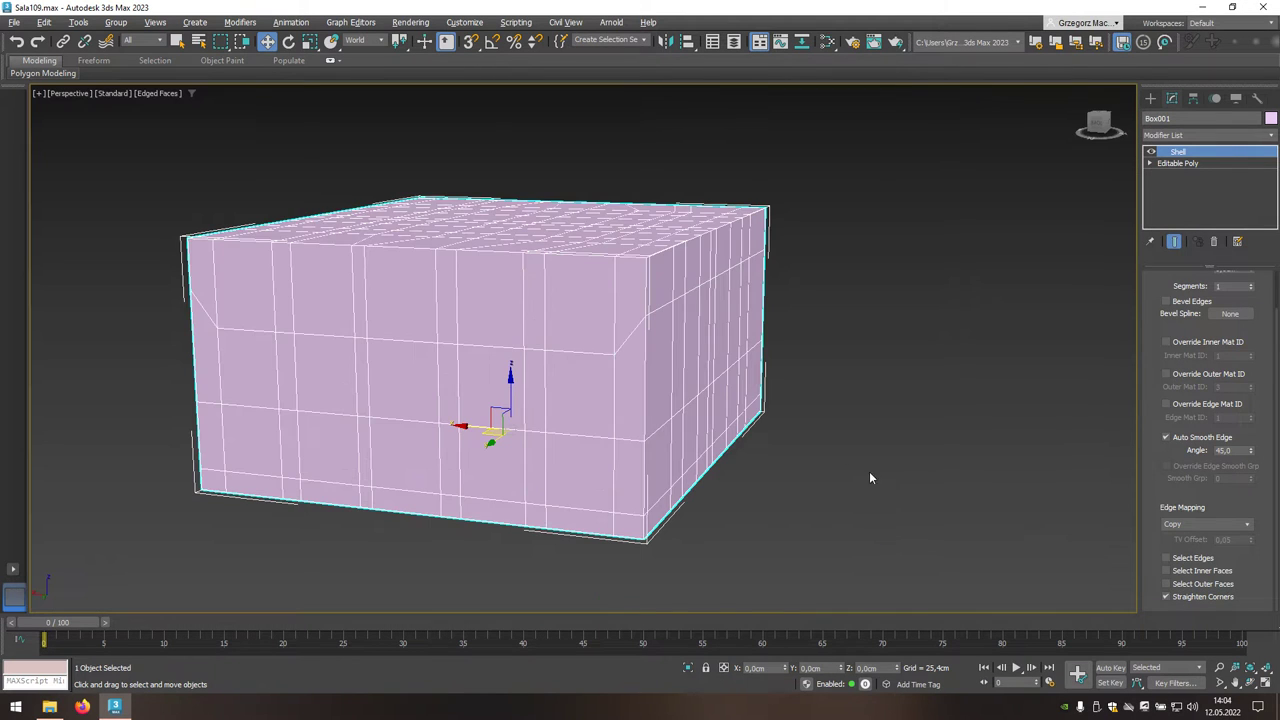
pyautogui.moveTo(869, 478)
pyautogui.keyDown('alt'); pyautogui.mouseDown(button='middle')
pyautogui.moveTo(763, 423)
pyautogui.moveTo(790, 420)
pyautogui.mouseUp(button='middle'); pyautogui.keyUp('alt')
# Convert the shelled box to an Editable Poly, collapsing the Shell modifier.
pyautogui.scroll(2, 790, 420)
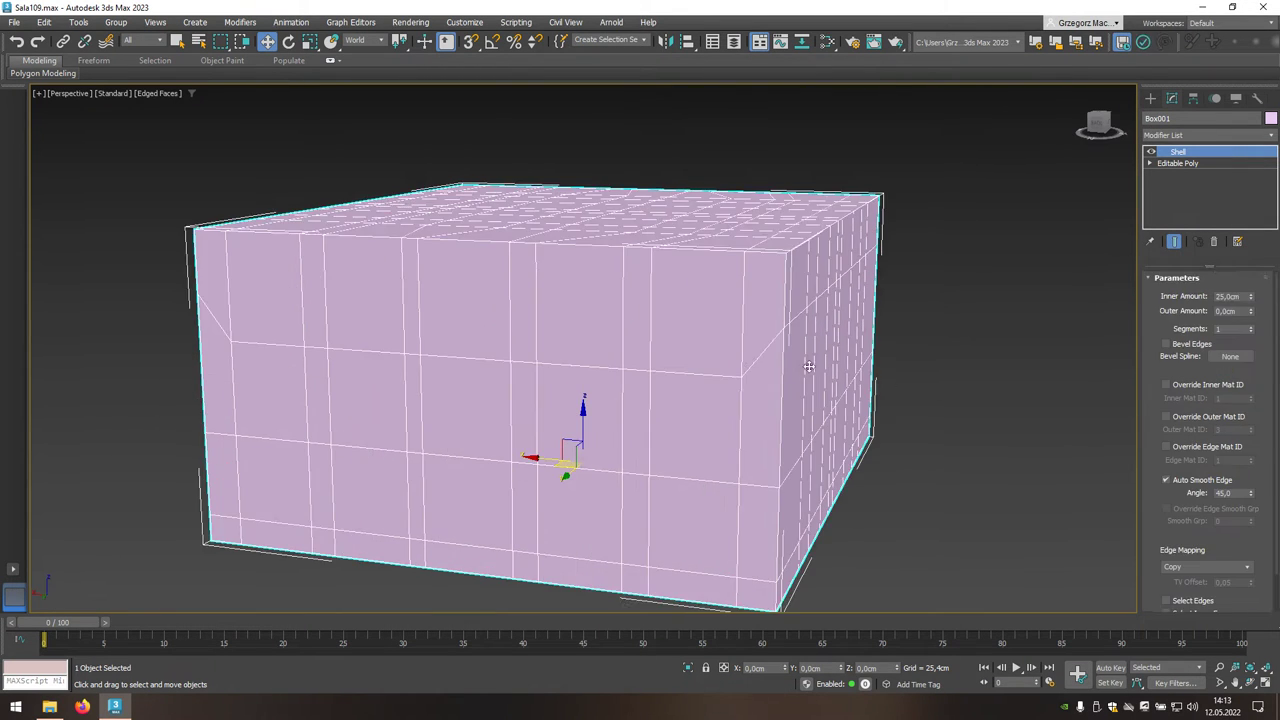
pyautogui.rightClick(717, 368)
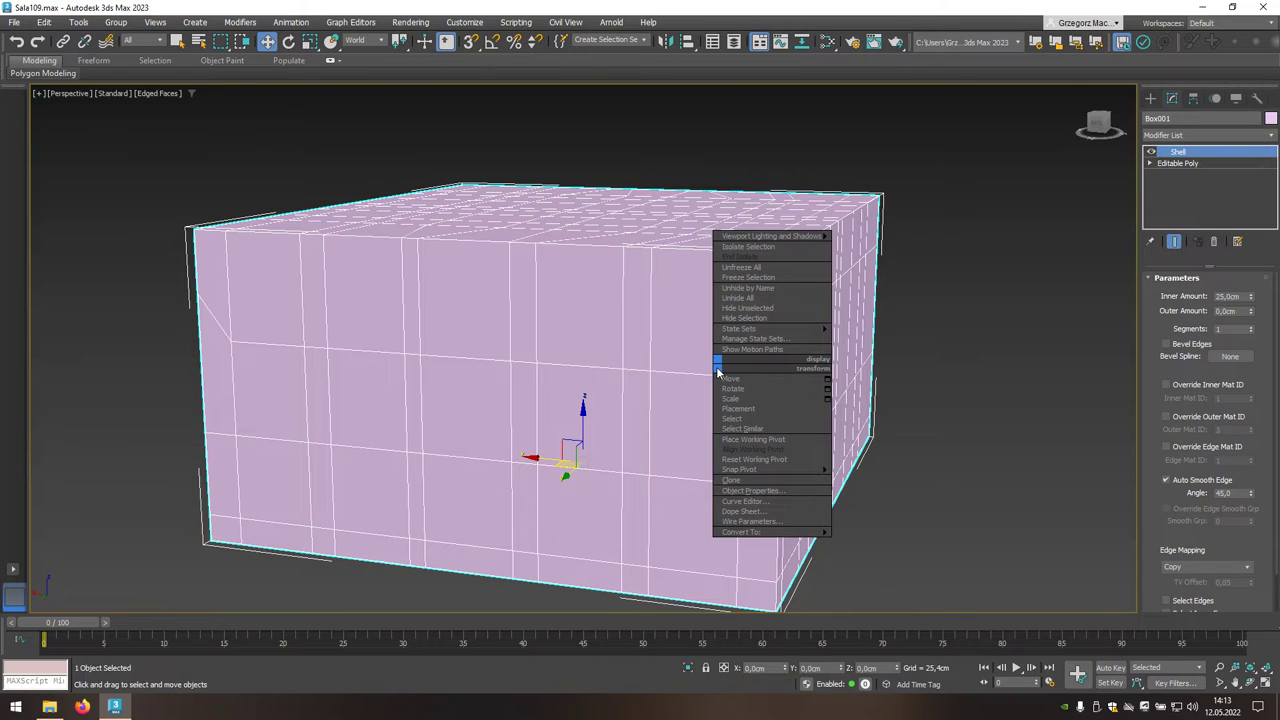
pyautogui.moveTo(770, 531)
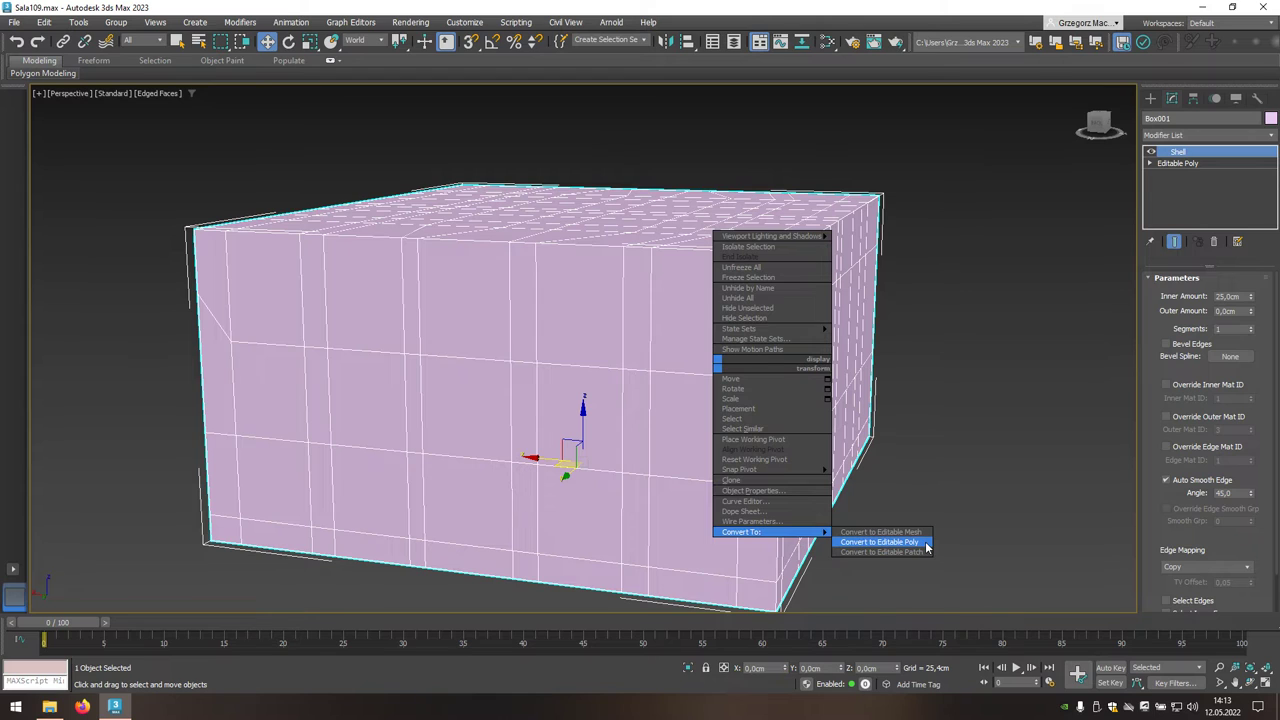
pyautogui.click(880, 542)
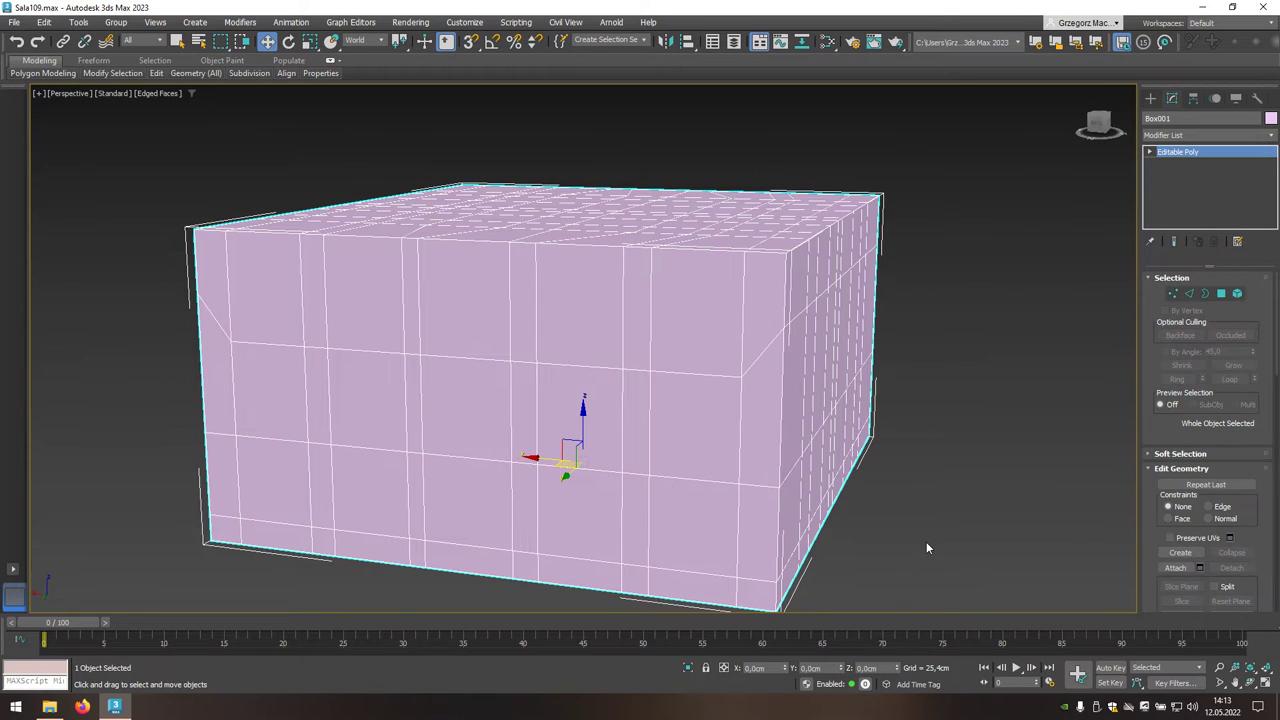
# Bridge two outer and two inner front-wall polygons to cut the door opening.
pyautogui.click(1220, 295)
pyautogui.click(459, 402)
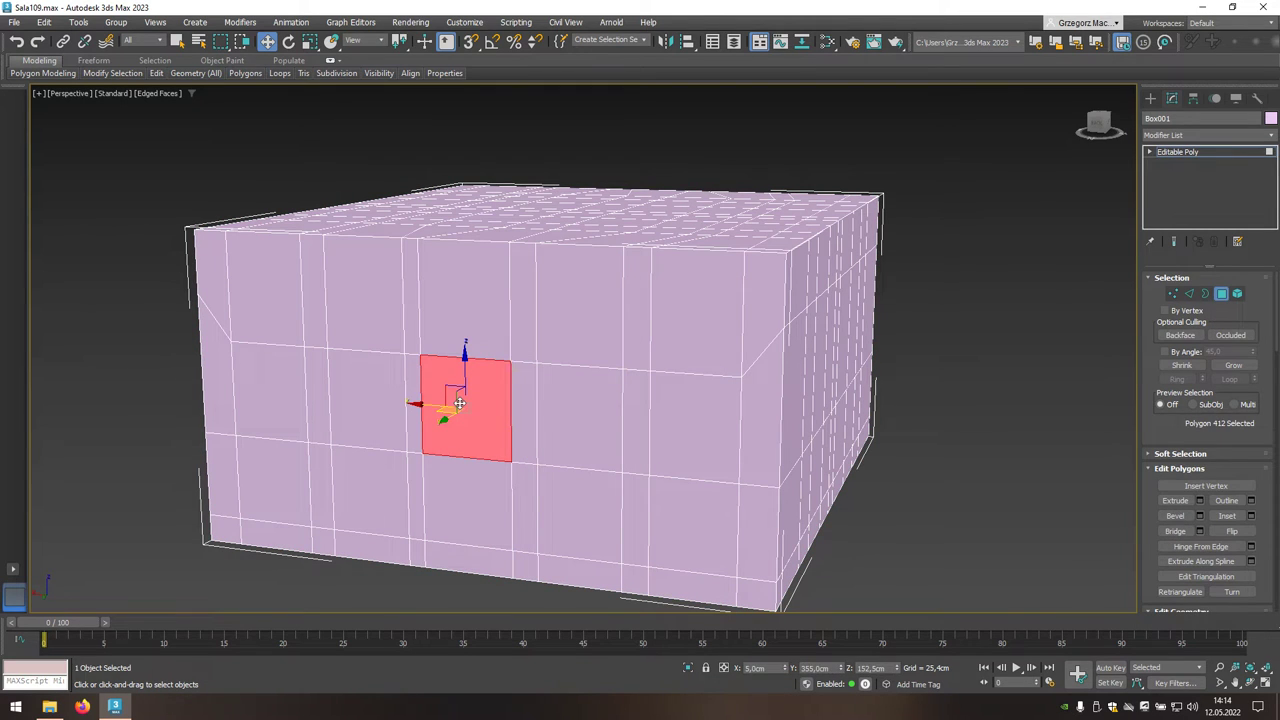
pyautogui.keyDown('ctrl'); pyautogui.click(472, 479); pyautogui.keyUp('ctrl')
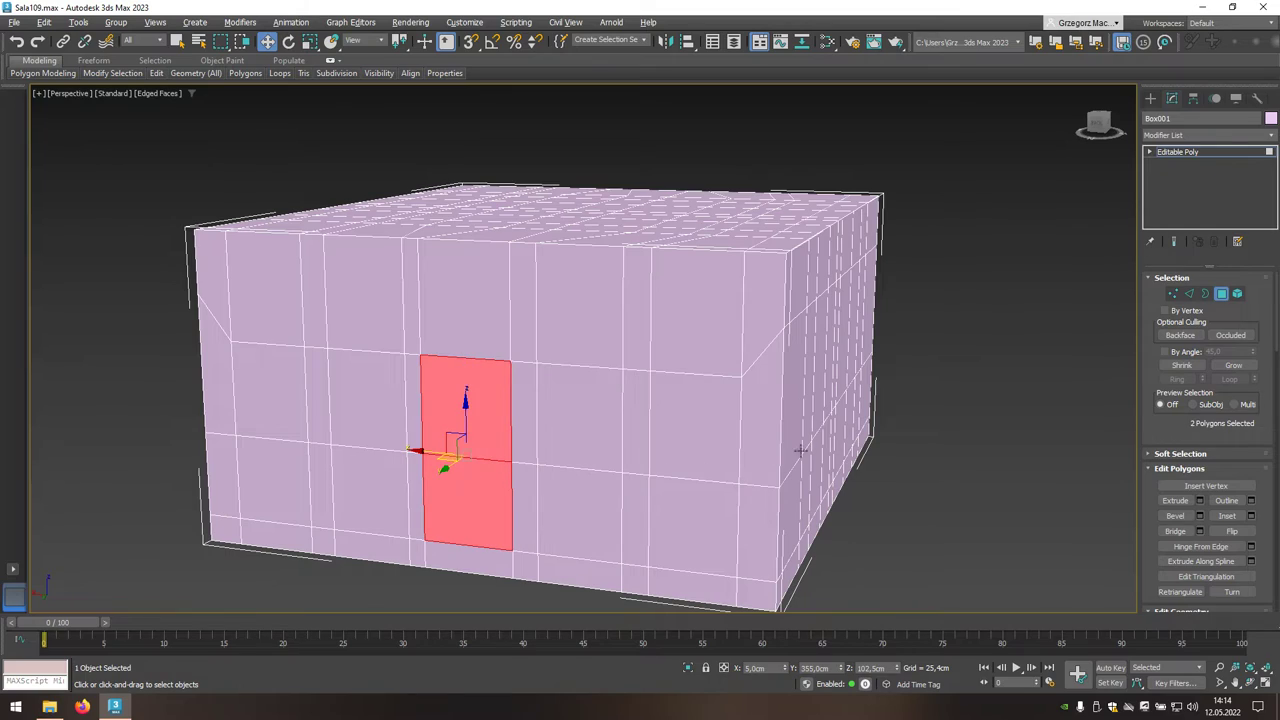
pyautogui.moveTo(800, 450)
pyautogui.keyDown('alt'); pyautogui.mouseDown(button='middle')
pyautogui.moveTo(636, 458)
pyautogui.moveTo(614, 431)
pyautogui.moveTo(560, 450)
pyautogui.moveTo(766, 291)
pyautogui.moveTo(720, 294)
pyautogui.moveTo(803, 291)
pyautogui.moveTo(791, 292)
pyautogui.mouseUp(button='middle'); pyautogui.keyUp('alt')
pyautogui.keyDown('ctrl'); pyautogui.click(637, 389); pyautogui.keyUp('ctrl')
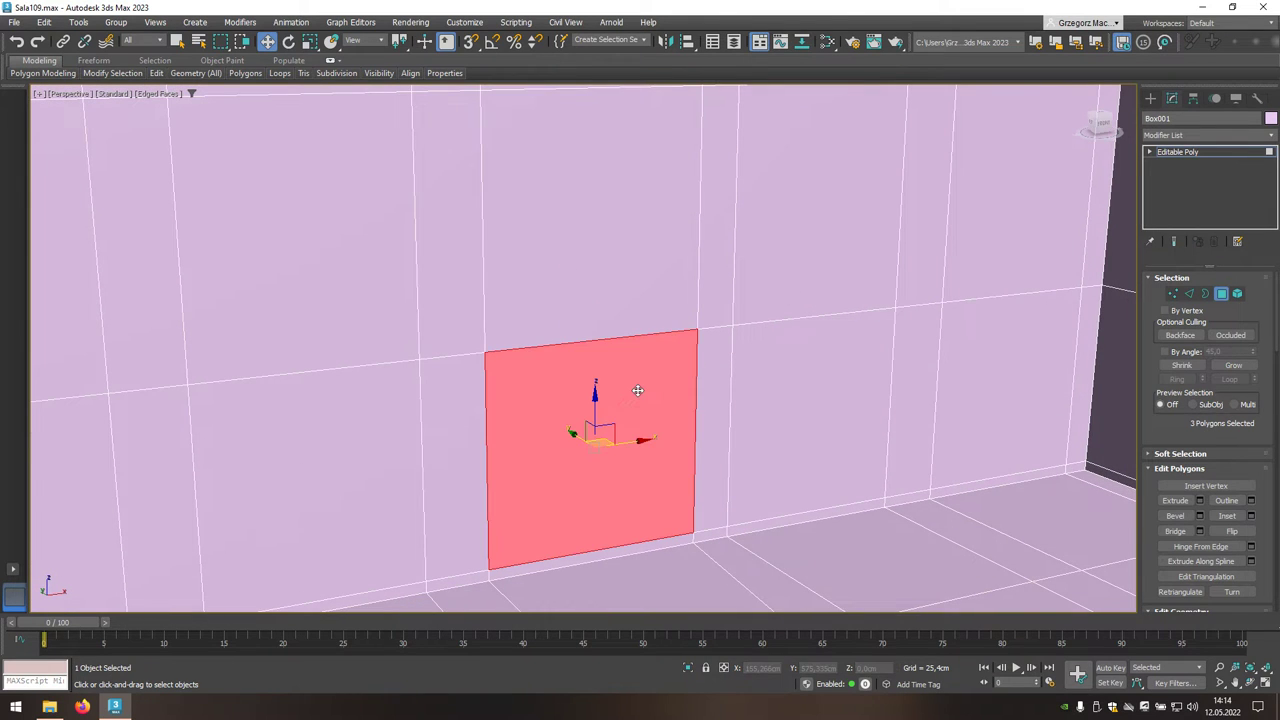
pyautogui.keyDown('ctrl'); pyautogui.click(621, 272); pyautogui.keyUp('ctrl')
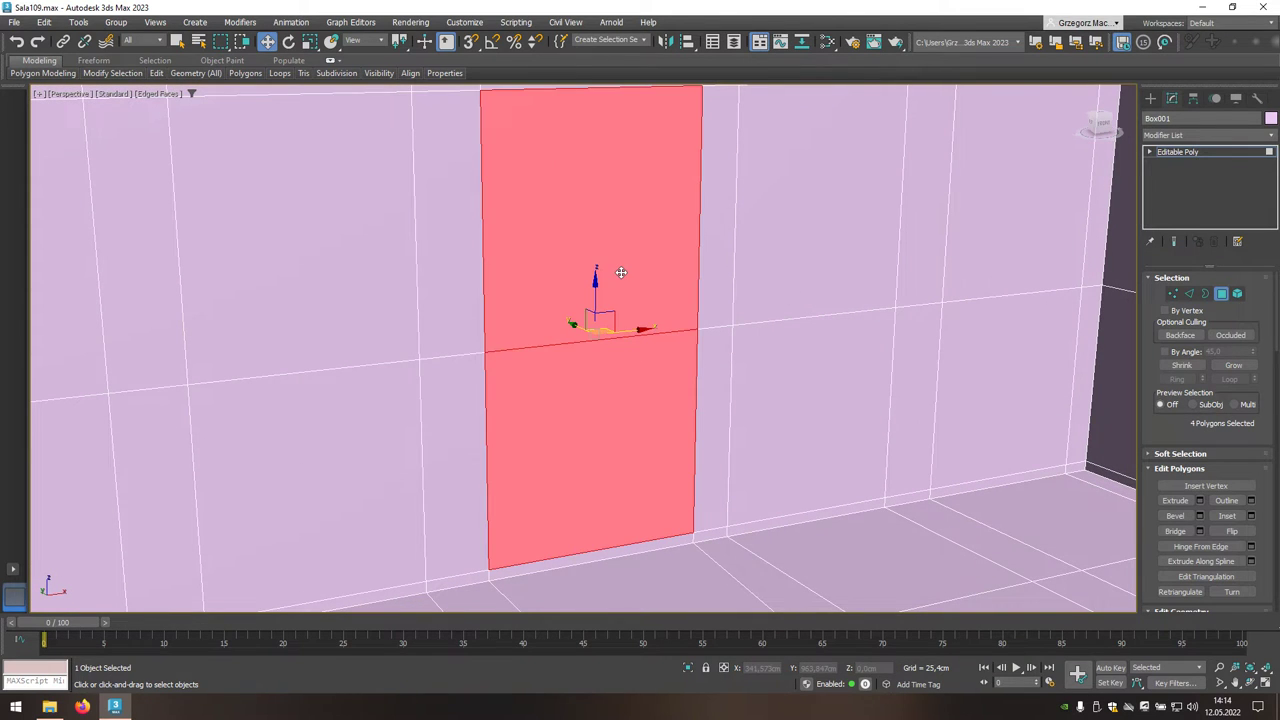
pyautogui.keyDown('alt'); pyautogui.moveTo(621, 272); pyautogui.dragTo(763, 285, button='middle'); pyautogui.keyUp('alt')
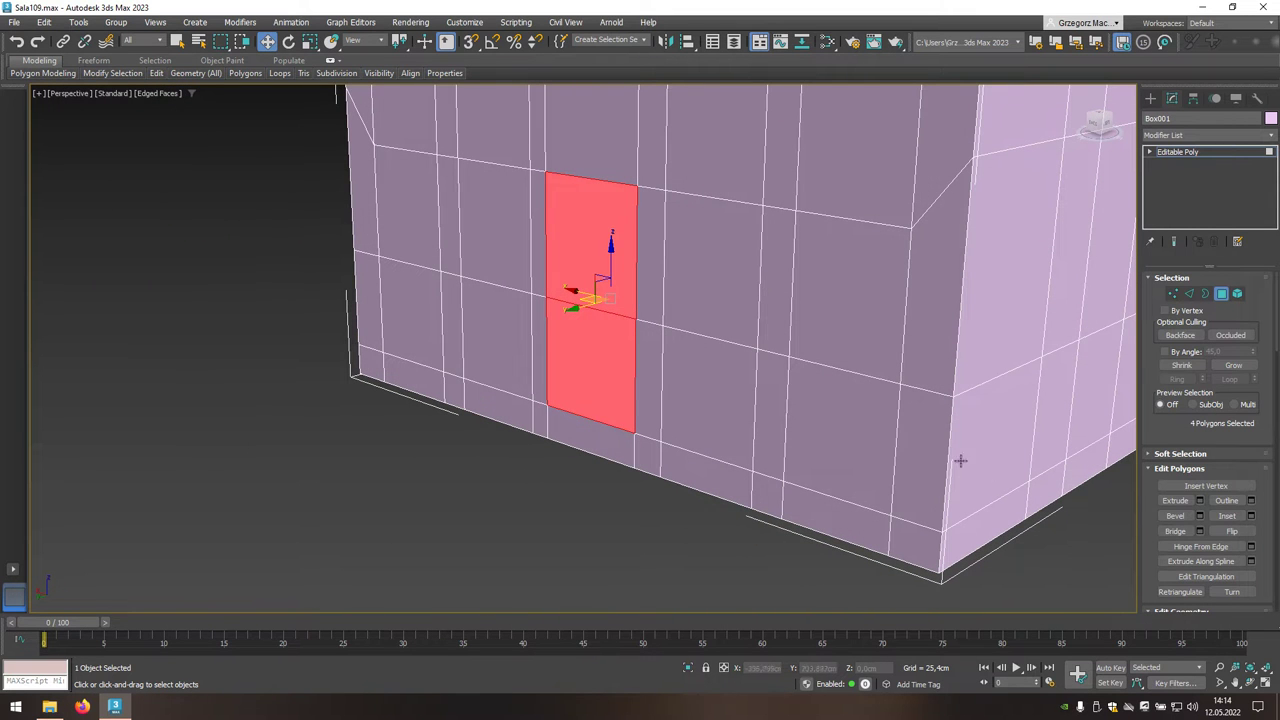
pyautogui.click(1176, 529)
pyautogui.click(611, 517)
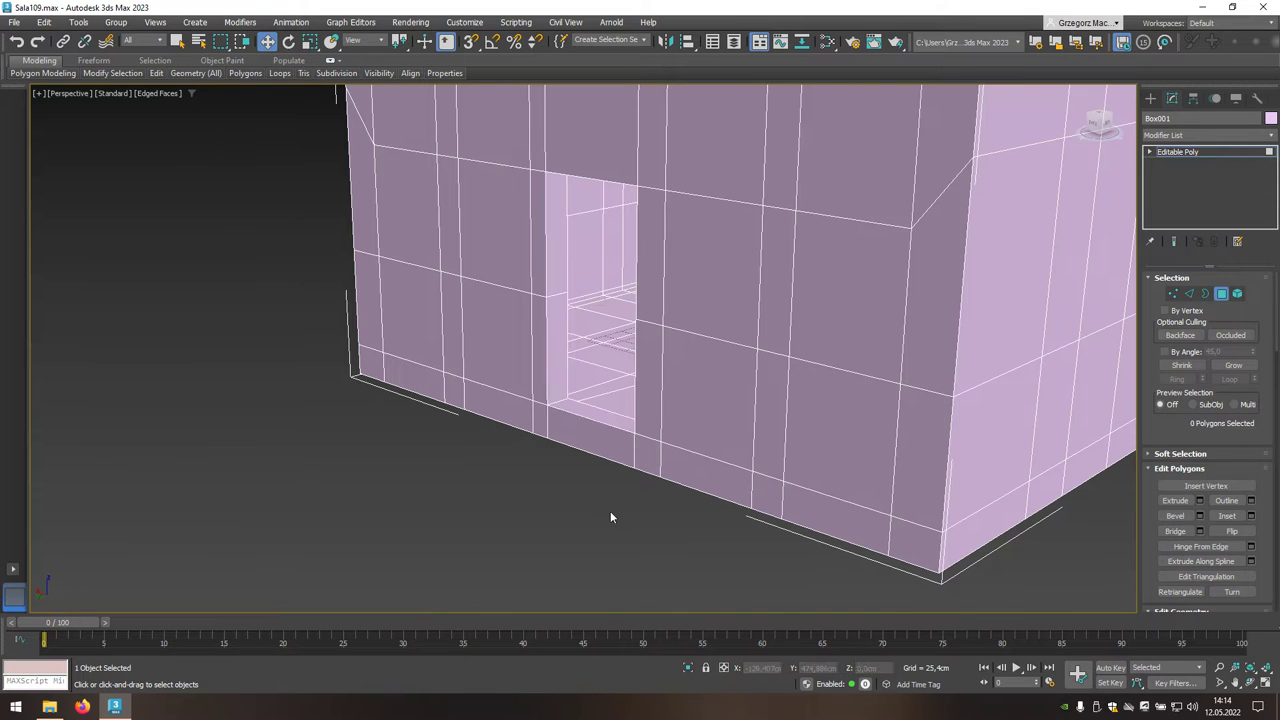
# Orbit, pan and zoom around the box to inspect the new doorway.
pyautogui.moveTo(577, 481)
pyautogui.keyDown('alt'); pyautogui.mouseDown(button='middle')
pyautogui.moveTo(640, 481)
pyautogui.moveTo(837, 386)
pyautogui.moveTo(721, 461)
pyautogui.mouseUp(button='middle'); pyautogui.keyUp('alt')
pyautogui.scroll(-3, 592, 483)
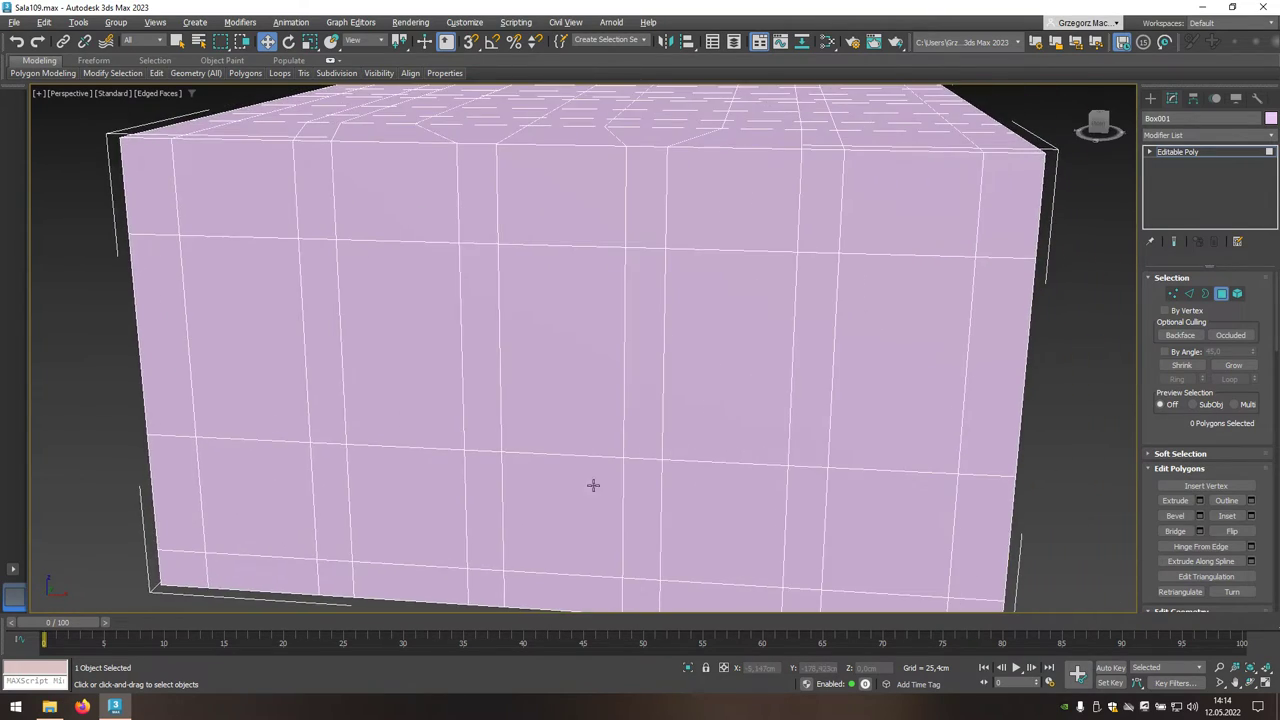
pyautogui.scroll(5, 640, 431)
pyautogui.scroll(3, 640, 431)
pyautogui.scroll(2, 648, 384)
pyautogui.moveTo(648, 384); pyautogui.dragTo(603, 471, button='middle')
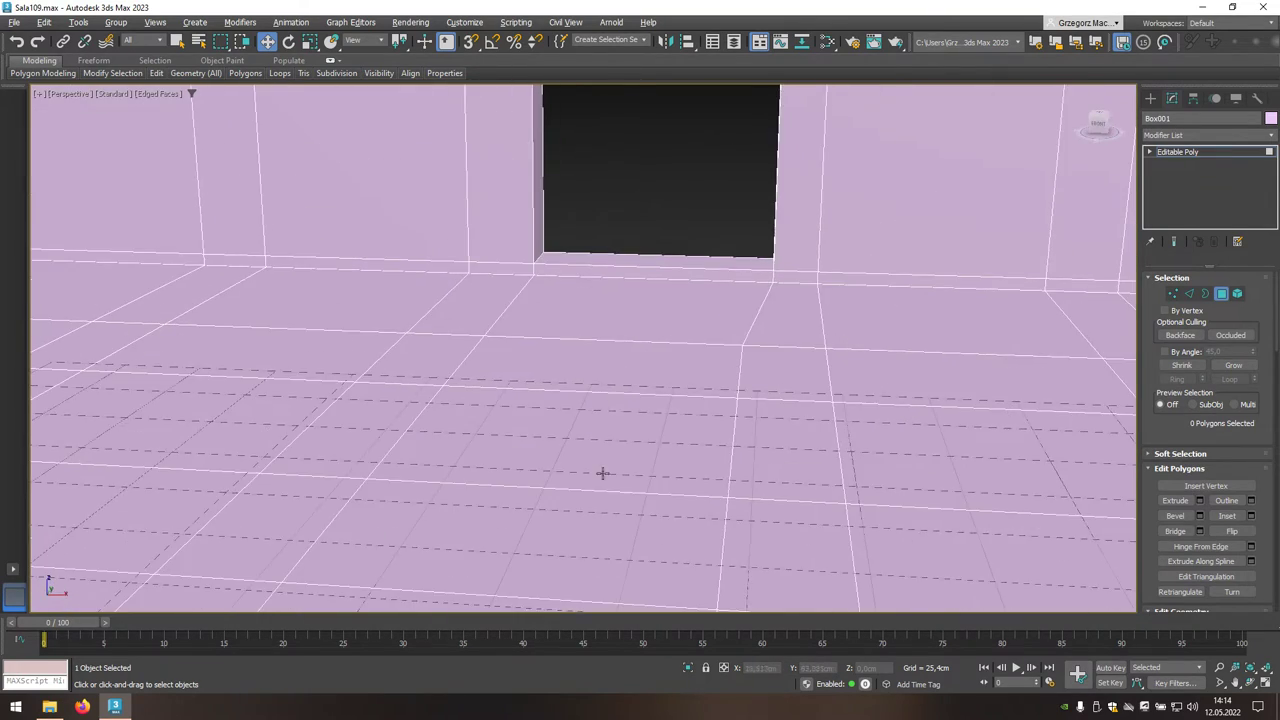
pyautogui.scroll(3, 623, 394)
pyautogui.scroll(2, 629, 383)
pyautogui.moveTo(629, 383)
pyautogui.mouseDown(button='middle')
pyautogui.moveTo(688, 519)
pyautogui.moveTo(714, 443)
pyautogui.moveTo(700, 480)
pyautogui.moveTo(786, 594)
pyautogui.mouseUp(button='middle')
pyautogui.scroll(-2, 714, 443)
pyautogui.scroll(-3, 714, 443)
pyautogui.scroll(-2, 714, 445)
pyautogui.scroll(2, 560, 437)
pyautogui.moveTo(560, 437); pyautogui.dragTo(537, 479, button='middle')
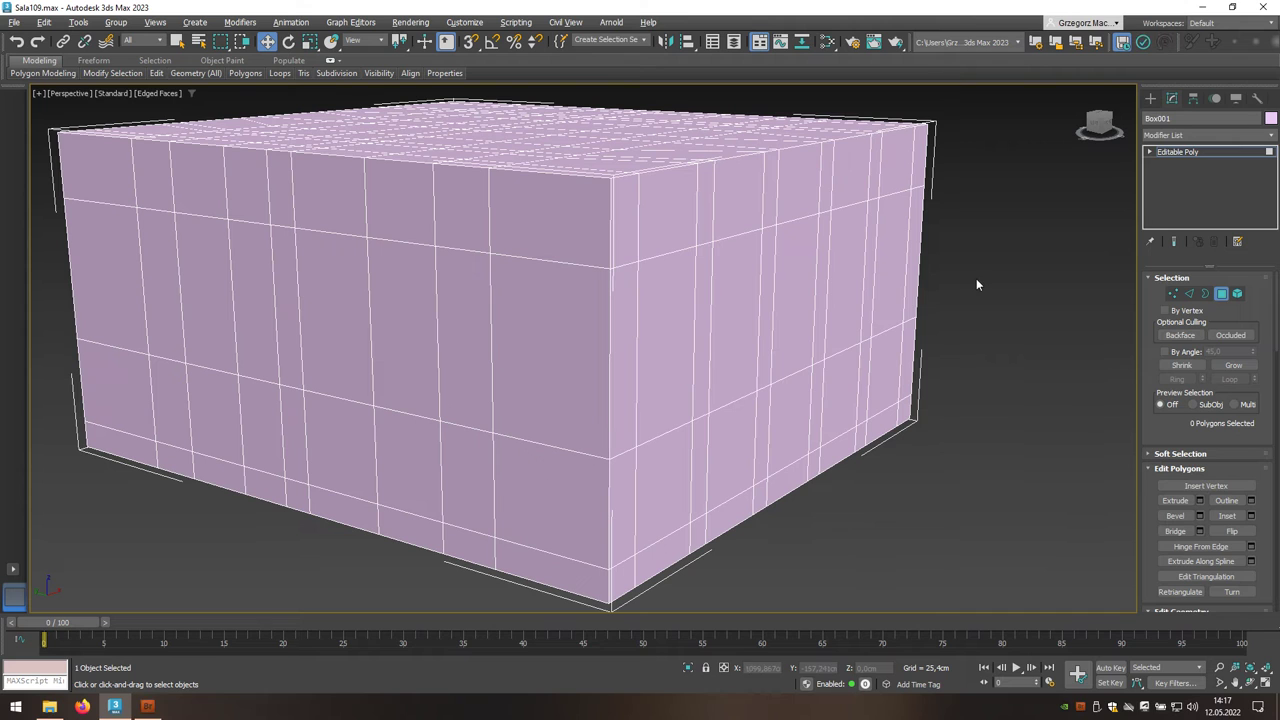
# Region-select the wall polygons in Top view and move them -25 cm in Y, to -380.
pyautogui.hotkey('alt', 'w')
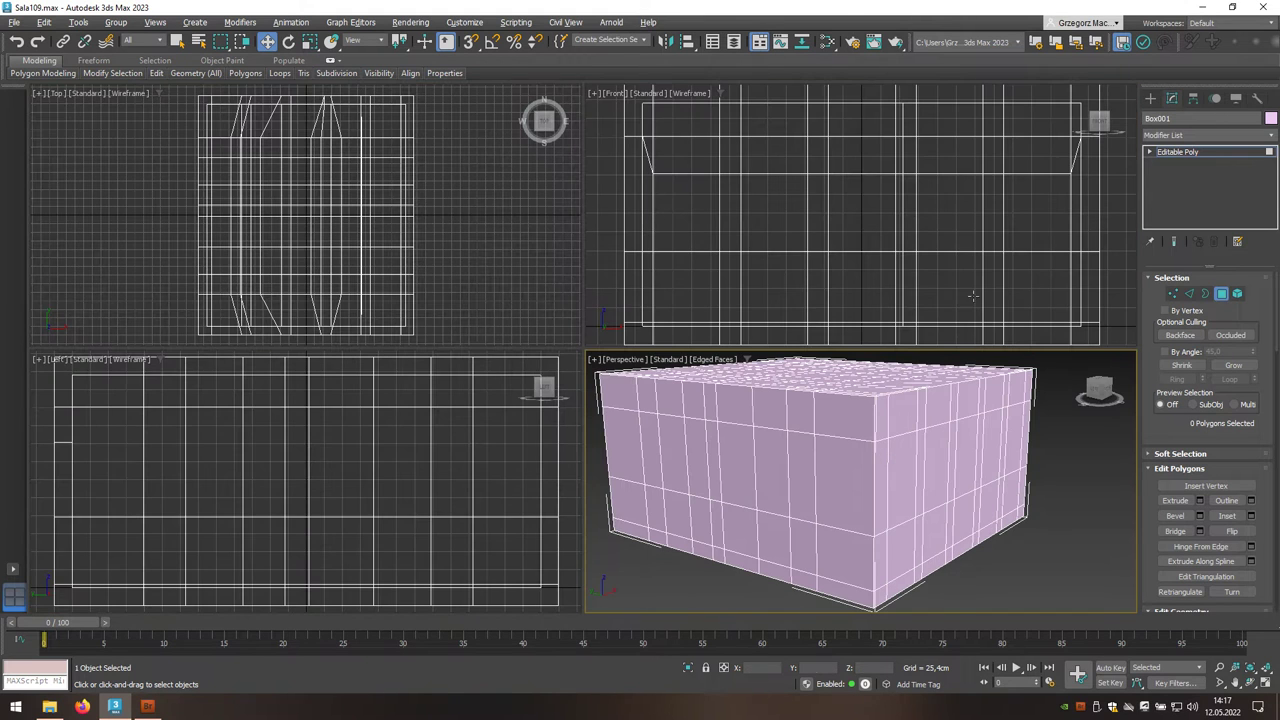
pyautogui.click(940, 448)
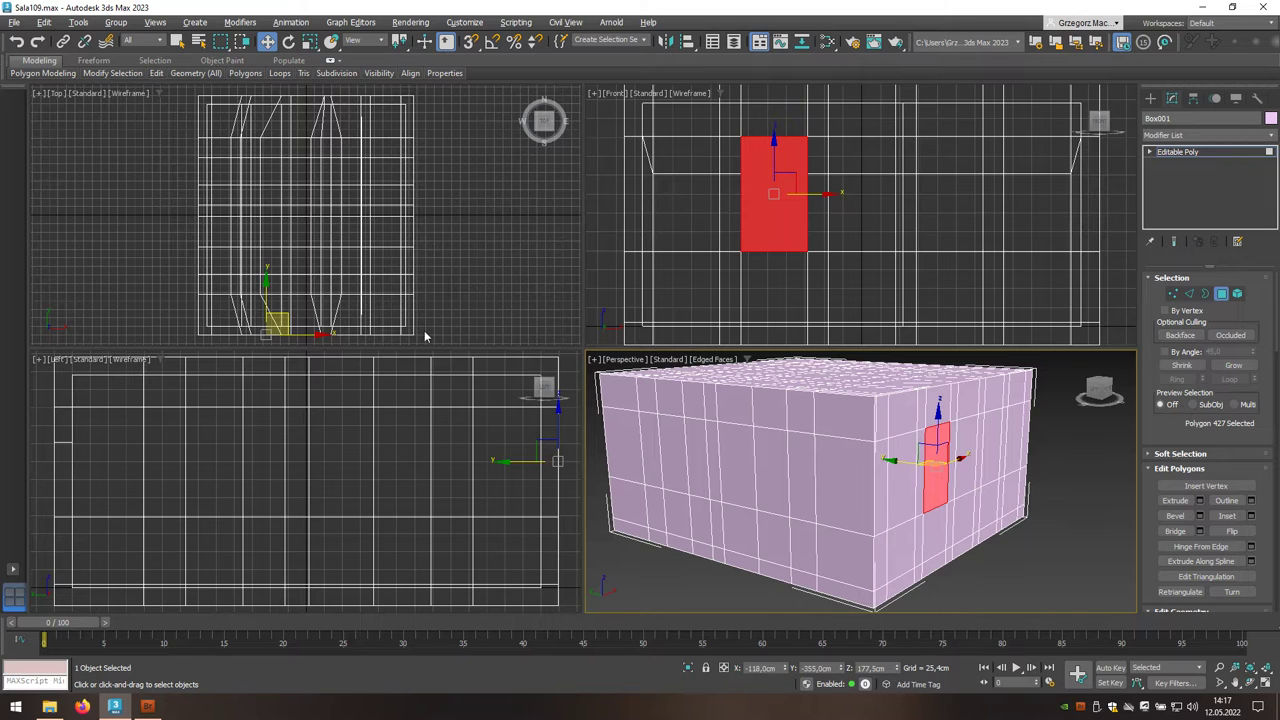
pyautogui.moveTo(424, 337); pyautogui.dragTo(166, 346)
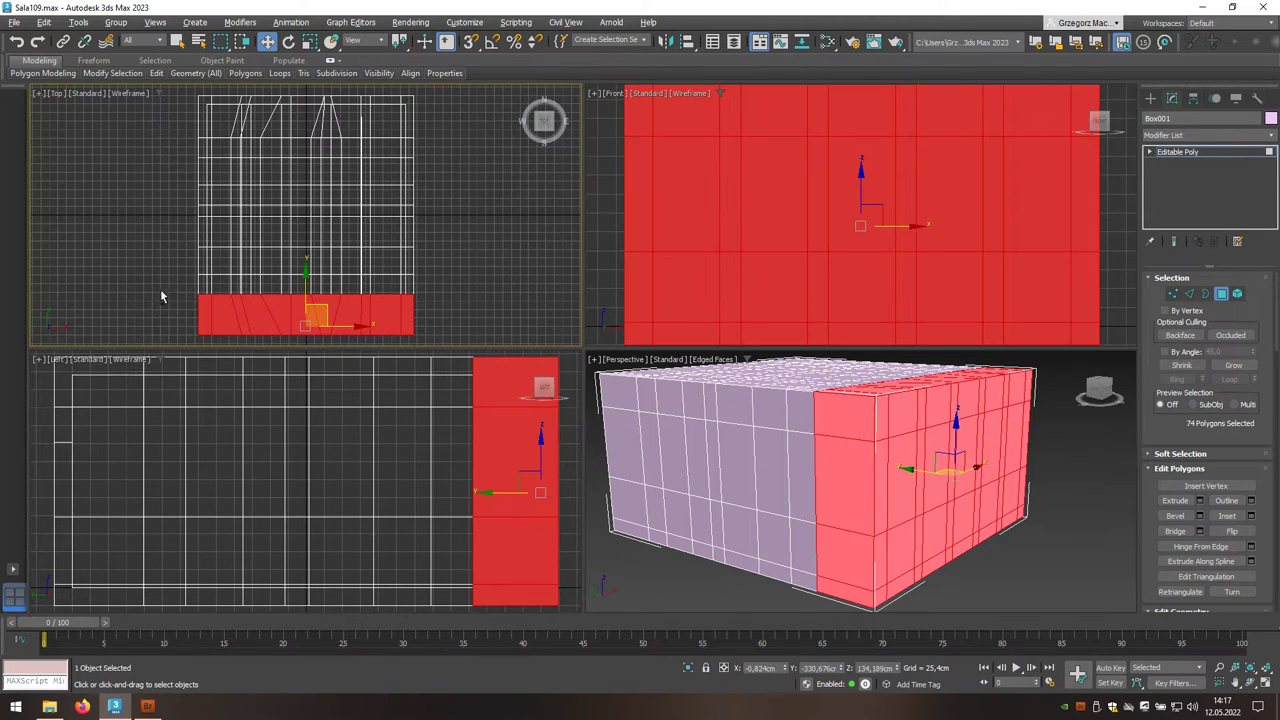
pyautogui.moveTo(156, 280); pyautogui.dragTo(425, 338)
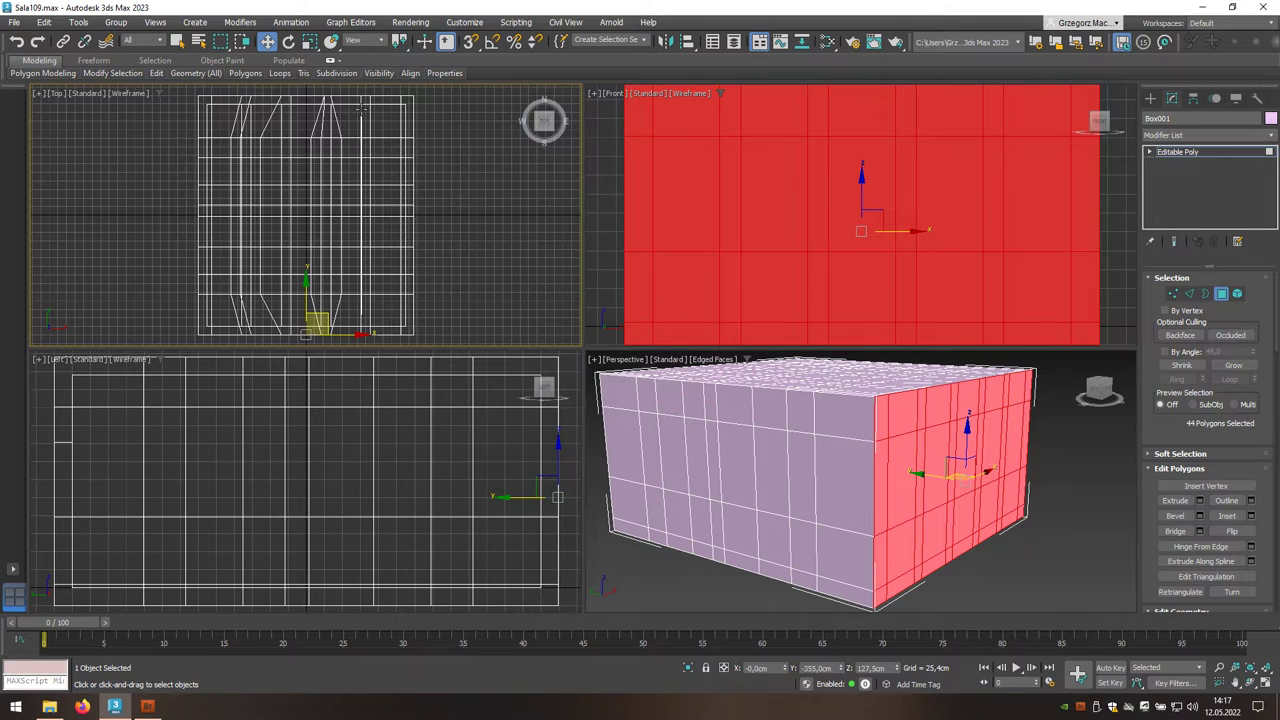
pyautogui.rightClick(268, 43)
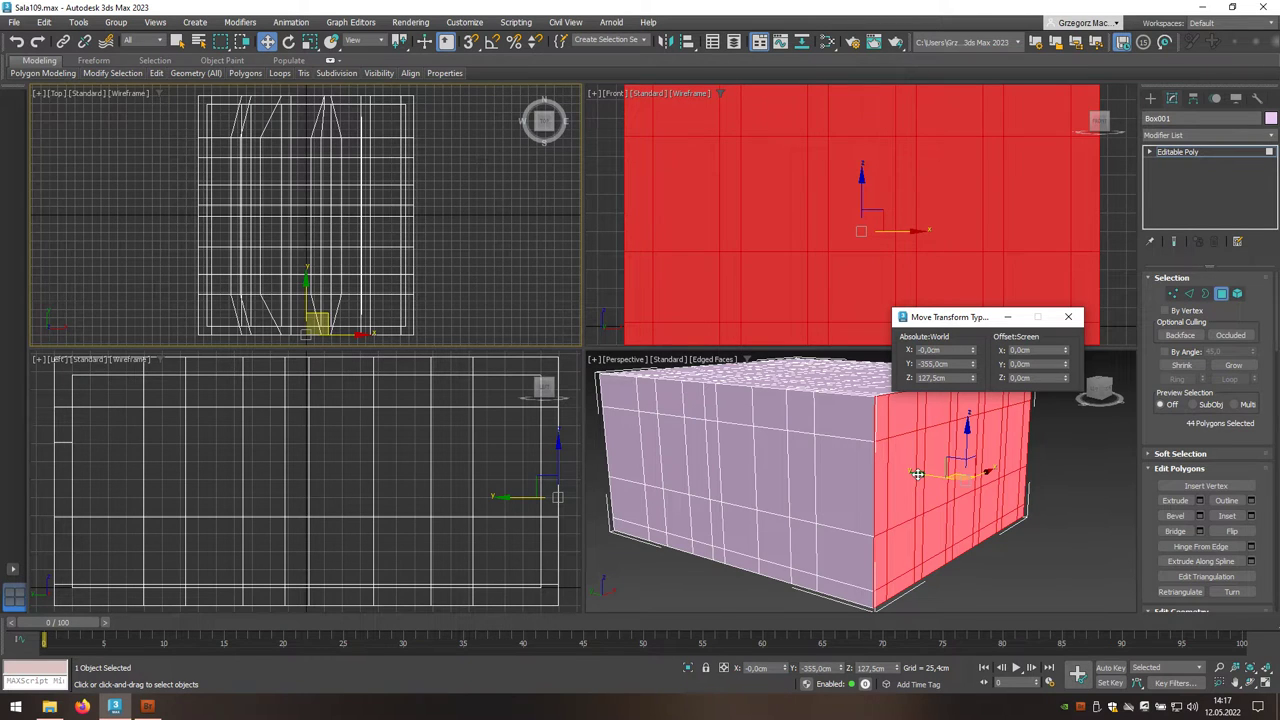
pyautogui.doubleClick(1028, 364)
pyautogui.press('Return')
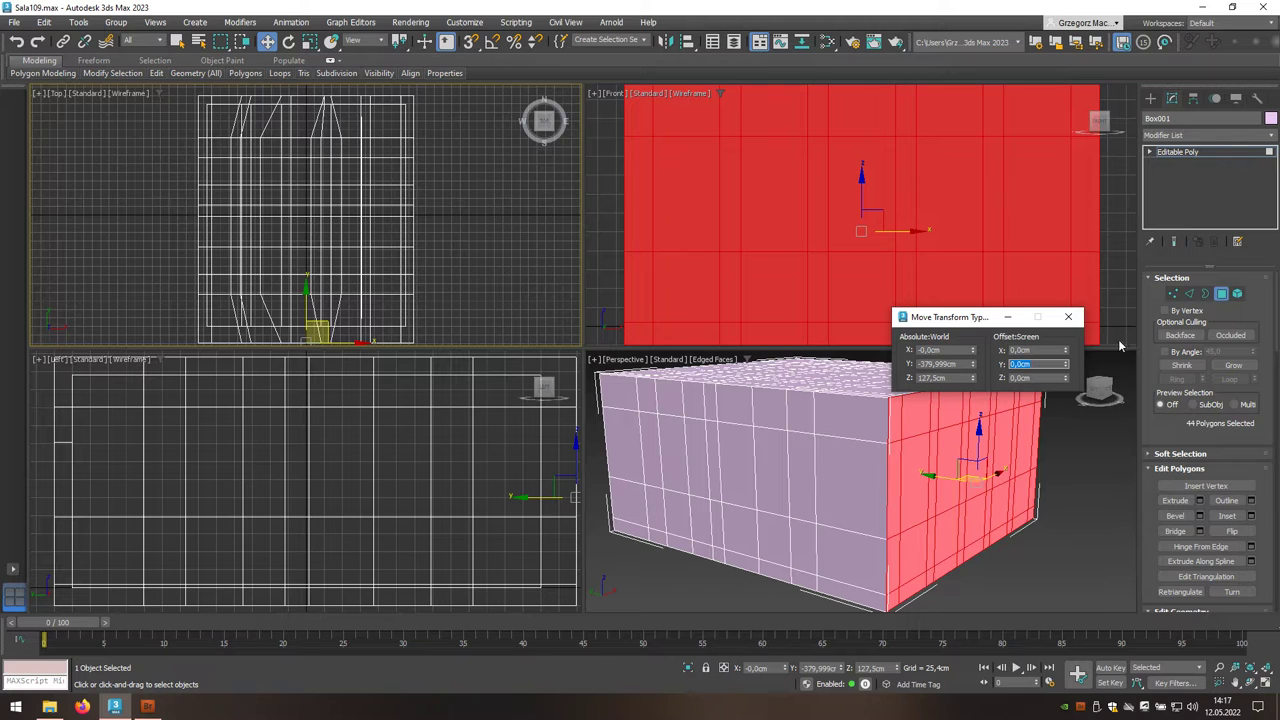
pyautogui.click(1068, 317)
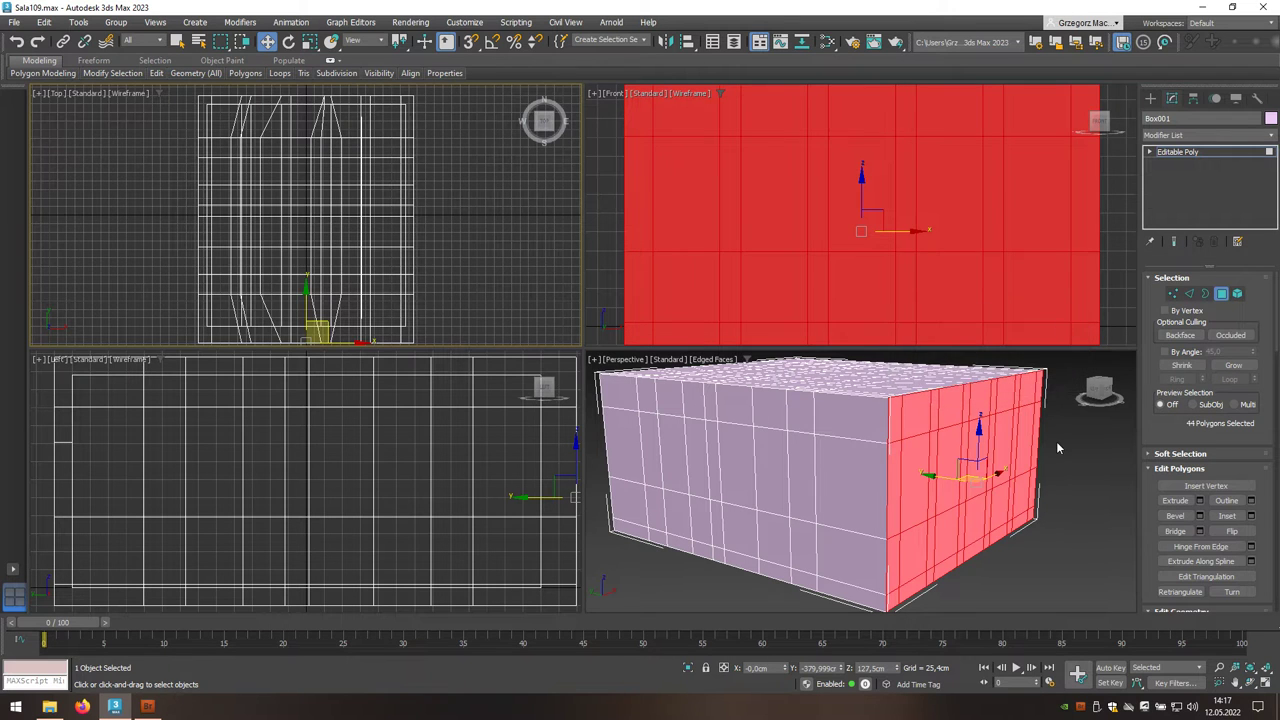
pyautogui.hotkey('alt', 'w')
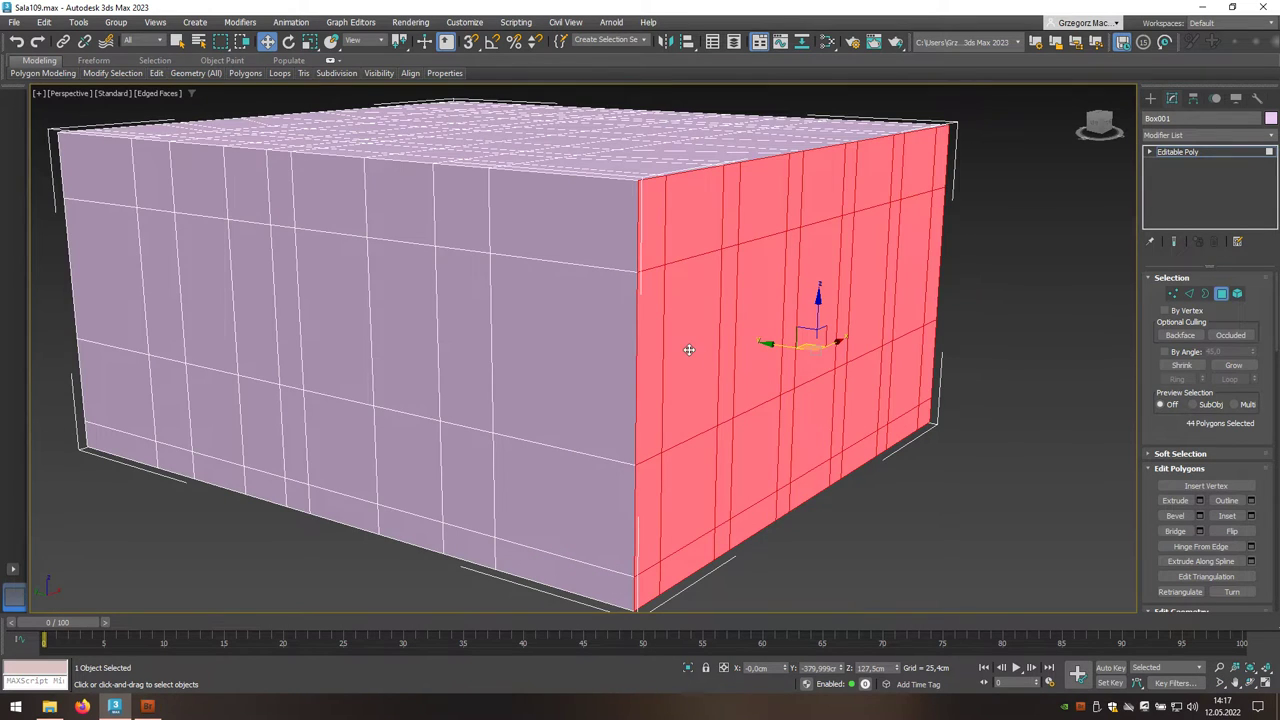
# Select the five outer wall panels where the windows will go.
pyautogui.click(689, 349)
pyautogui.keyDown('ctrl'); pyautogui.click(752, 332); pyautogui.keyUp('ctrl')
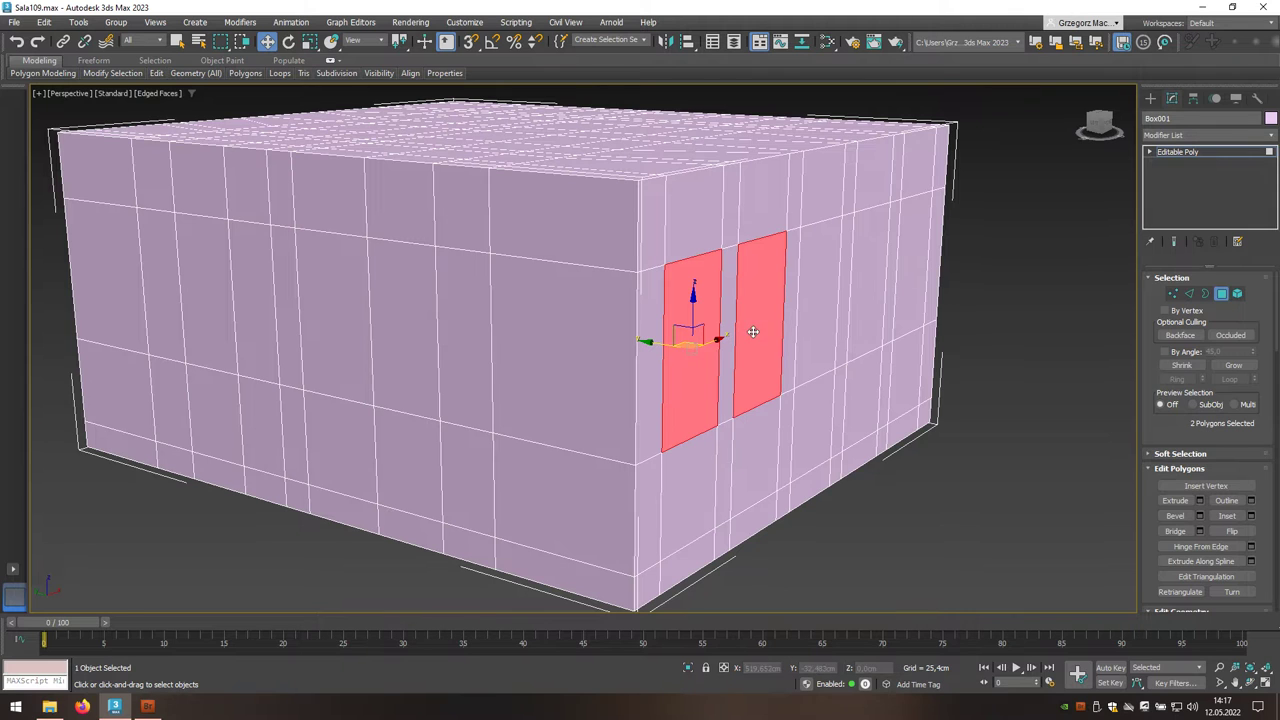
pyautogui.keyDown('ctrl'); pyautogui.click(825, 310); pyautogui.keyUp('ctrl')
pyautogui.keyDown('ctrl'); pyautogui.click(865, 297); pyautogui.keyUp('ctrl')
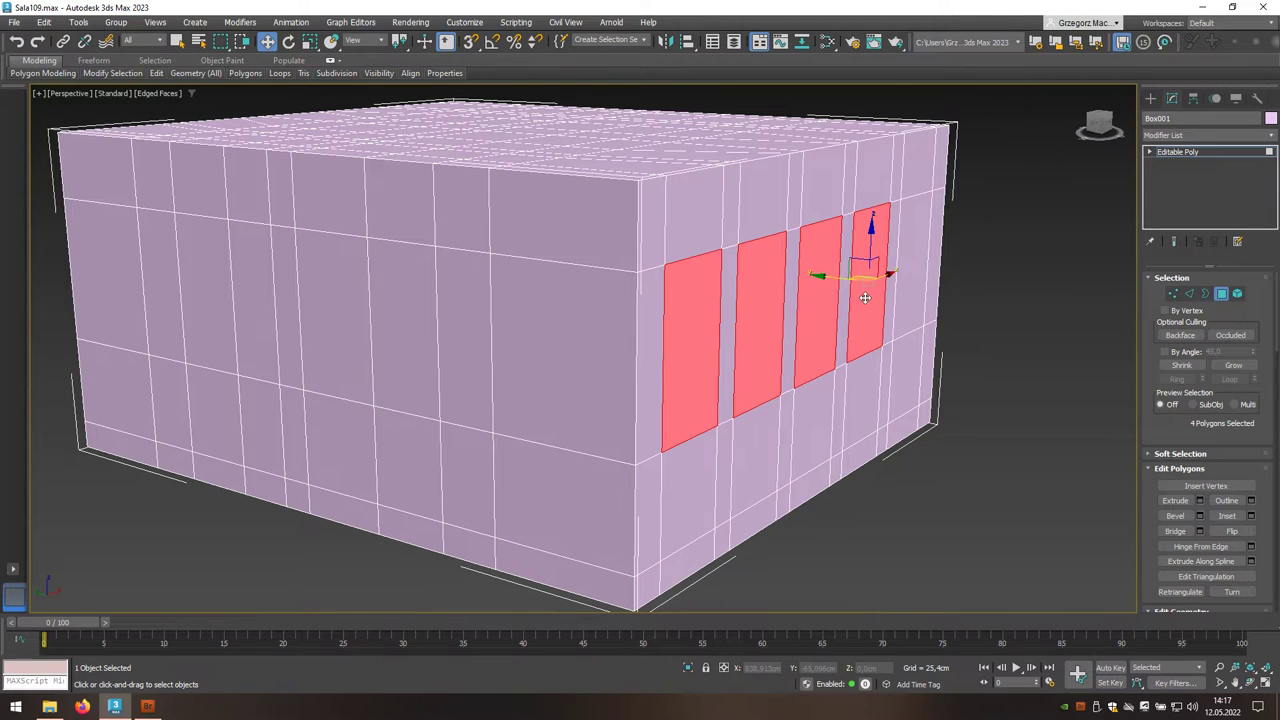
pyautogui.keyDown('ctrl'); pyautogui.click(907, 285); pyautogui.keyUp('ctrl')
pyautogui.scroll(3, 920, 422)
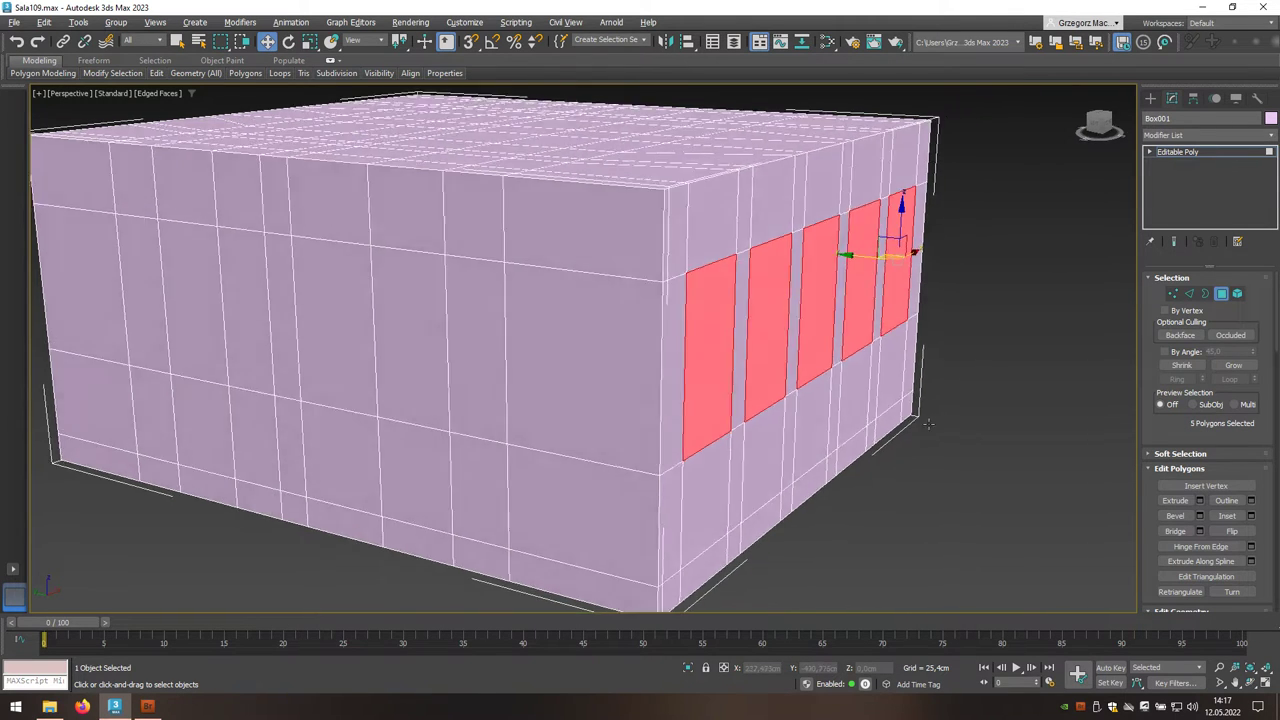
pyautogui.scroll(4, 960, 420)
pyautogui.scroll(4, 1050, 420)
pyautogui.scroll(3, 1068, 407)
pyautogui.scroll(3, 1068, 407)
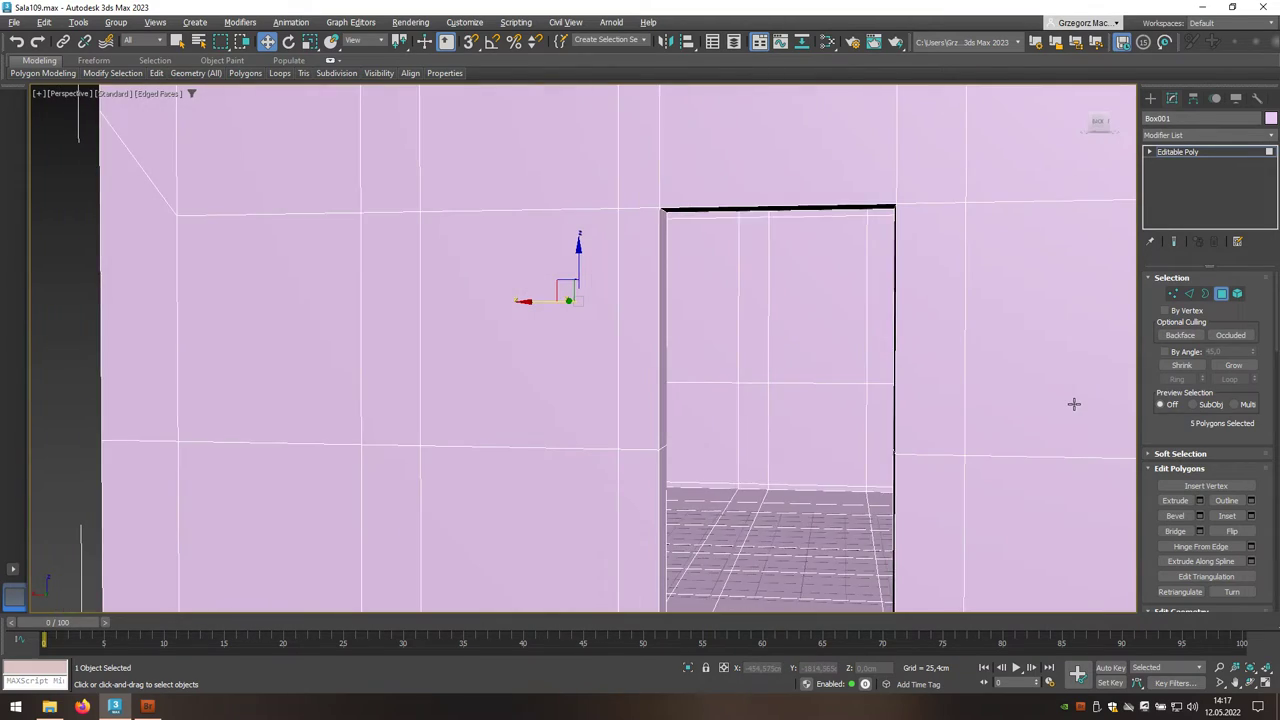
pyautogui.scroll(3, 1072, 403)
pyautogui.scroll(3, 1068, 323)
pyautogui.scroll(3, 1068, 323)
pyautogui.scroll(3, 1000, 460)
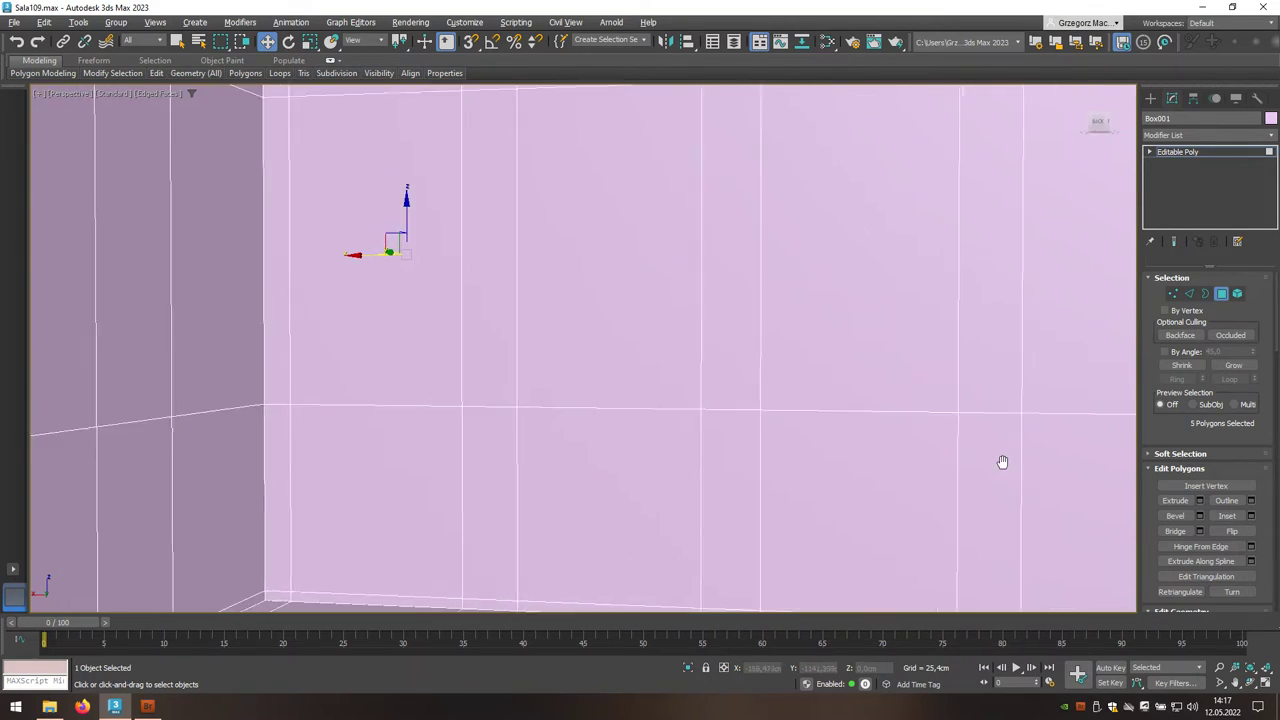
pyautogui.scroll(2, 1000, 460)
# Add the five matching inner panels and Bridge them into window openings.
pyautogui.keyDown('ctrl'); pyautogui.click(428, 320); pyautogui.keyUp('ctrl')
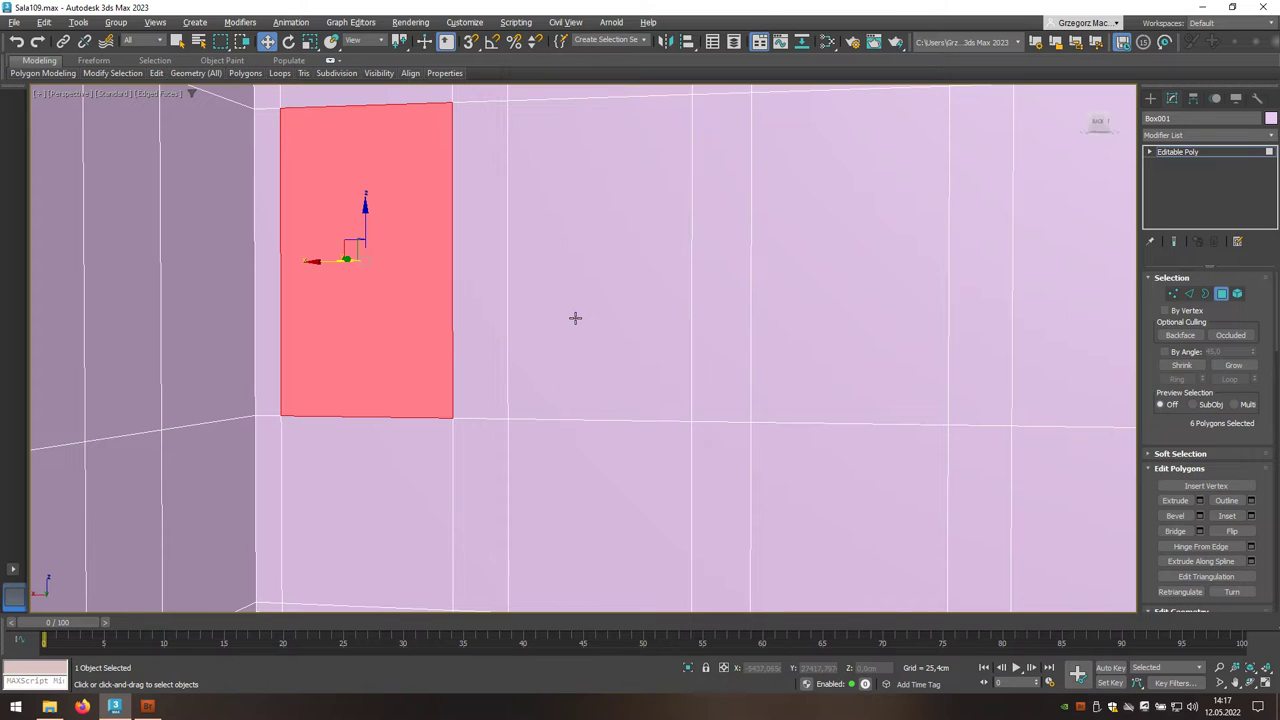
pyautogui.keyDown('ctrl'); pyautogui.click(575, 319); pyautogui.keyUp('ctrl')
pyautogui.keyDown('ctrl'); pyautogui.click(807, 323); pyautogui.keyUp('ctrl')
pyautogui.scroll(1, 895, 353)
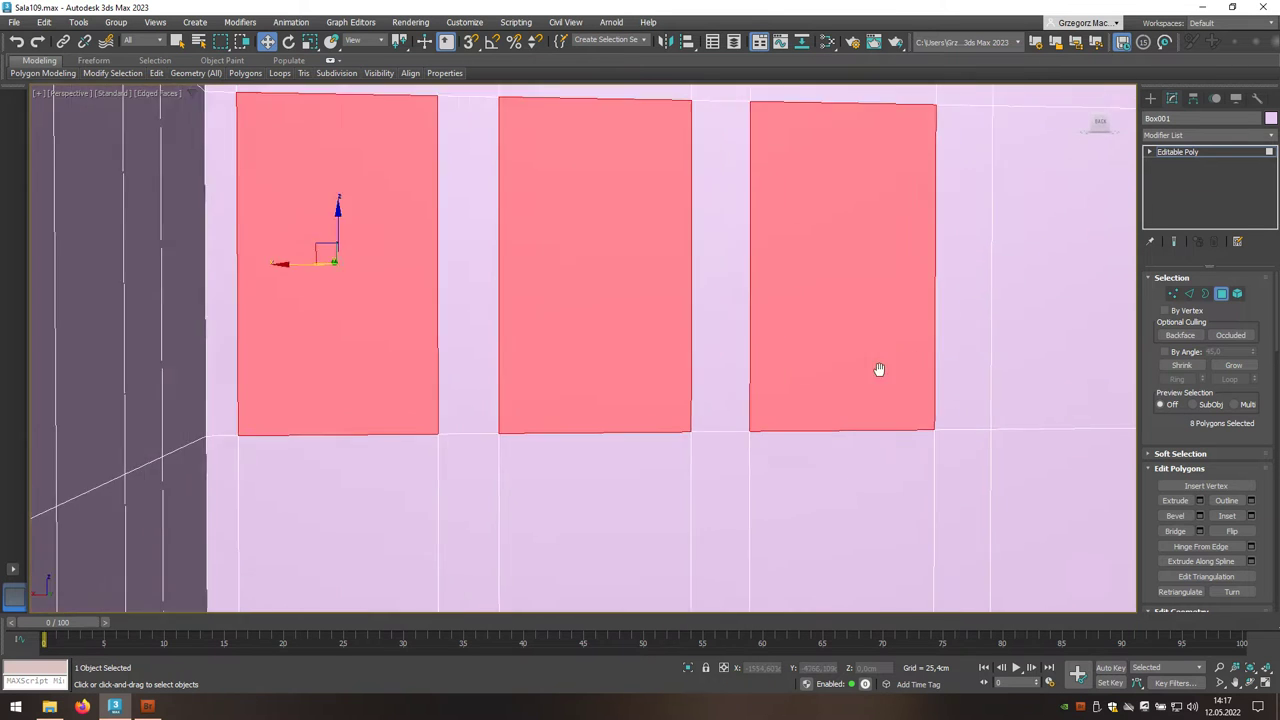
pyautogui.moveTo(877, 369); pyautogui.dragTo(611, 389, button='middle')
pyautogui.keyDown('ctrl'); pyautogui.click(788, 363); pyautogui.keyUp('ctrl')
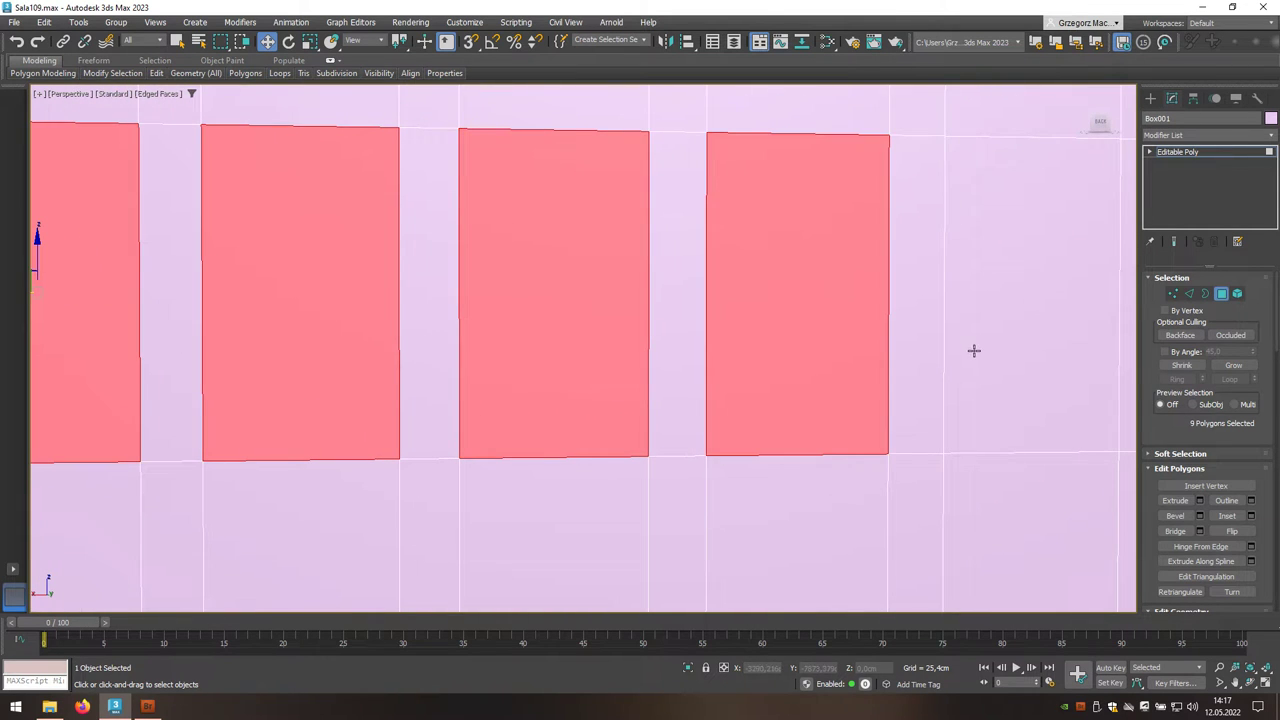
pyautogui.keyDown('ctrl'); pyautogui.click(985, 357); pyautogui.keyUp('ctrl')
pyautogui.moveTo(997, 363); pyautogui.dragTo(842, 387, button='middle')
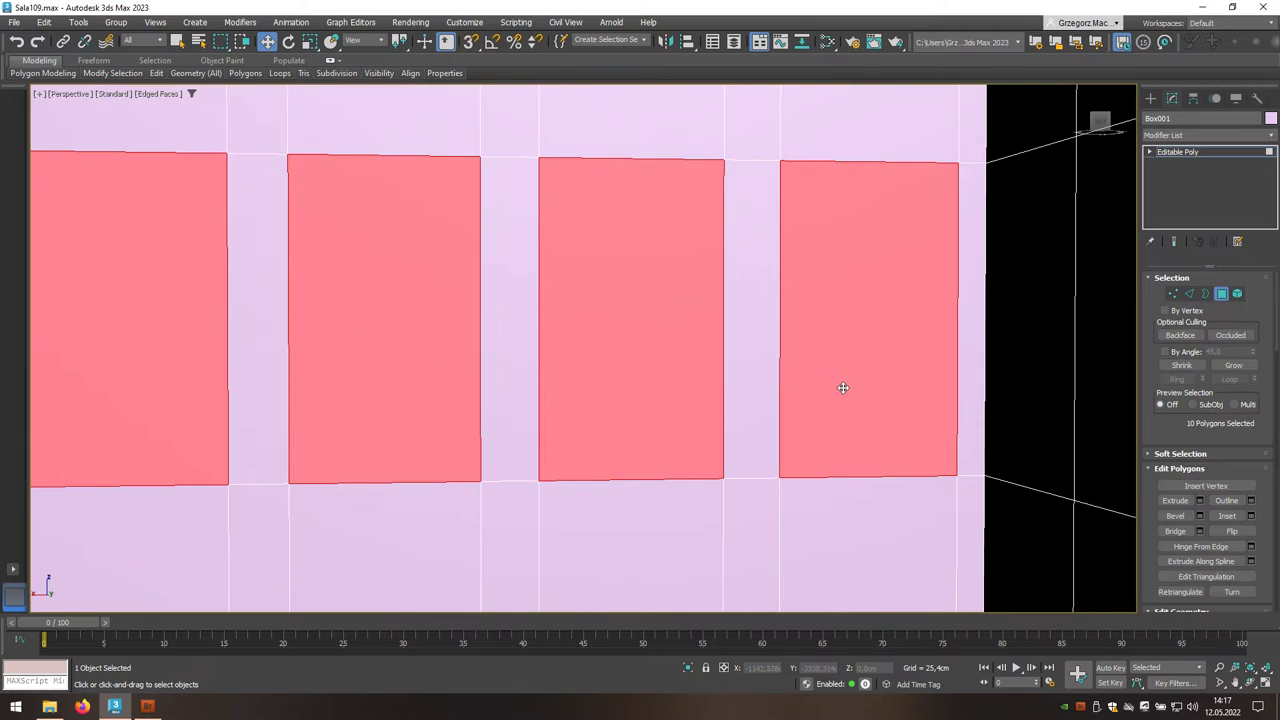
pyautogui.click(1176, 533)
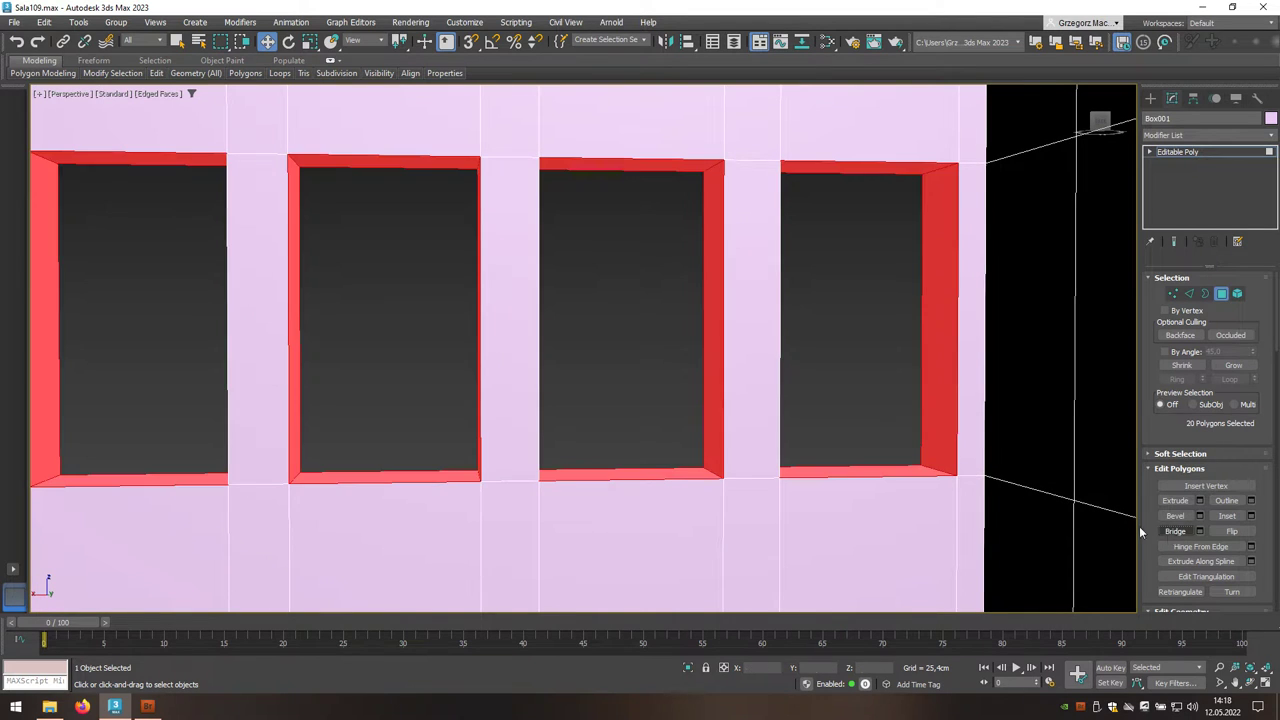
pyautogui.click(820, 425)
pyautogui.moveTo(818, 429)
pyautogui.keyDown('alt'); pyautogui.mouseDown(button='middle')
pyautogui.moveTo(777, 443)
pyautogui.moveTo(586, 429)
pyautogui.moveTo(491, 380)
pyautogui.moveTo(918, 394)
pyautogui.mouseUp(button='middle'); pyautogui.keyUp('alt')
pyautogui.scroll(-5, 811, 442)
pyautogui.scroll(-5, 809, 443)
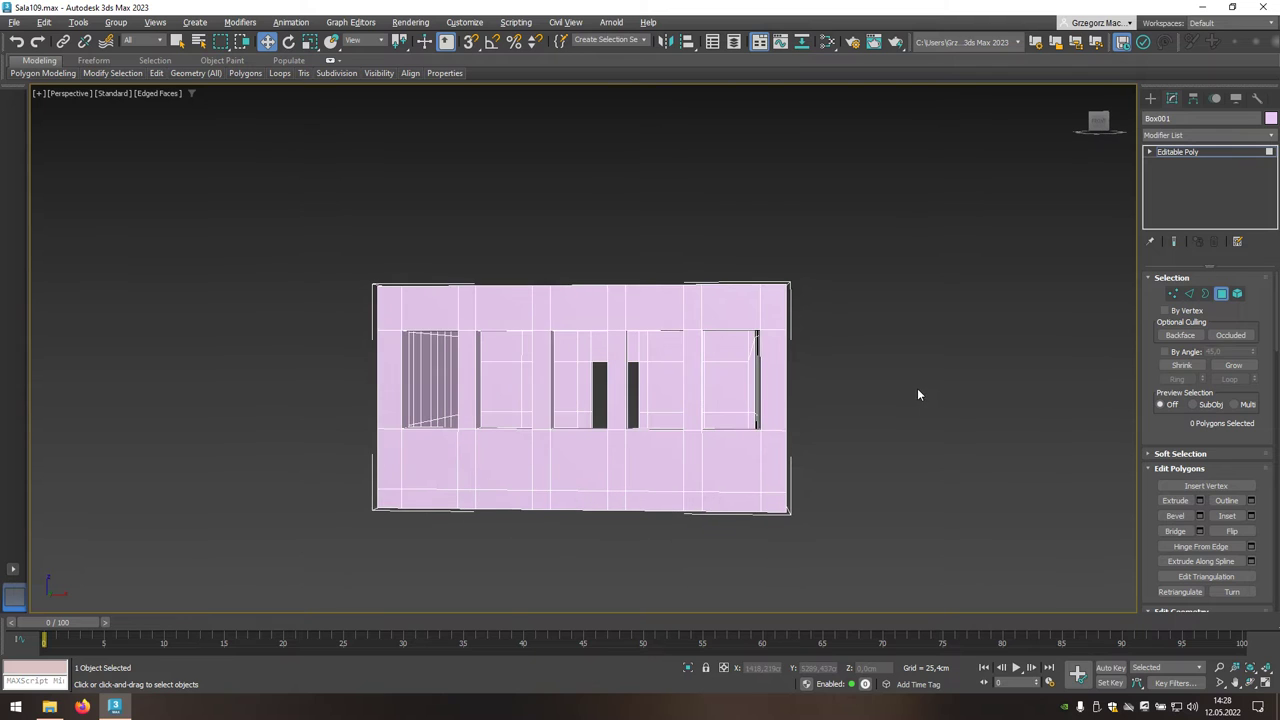
# Marquee-select all wall polygons and hide them, leaving the ceiling slab visible.
pyautogui.moveTo(857, 398); pyautogui.dragTo(521, 487)
pyautogui.moveTo(308, 550); pyautogui.dragTo(284, 558)
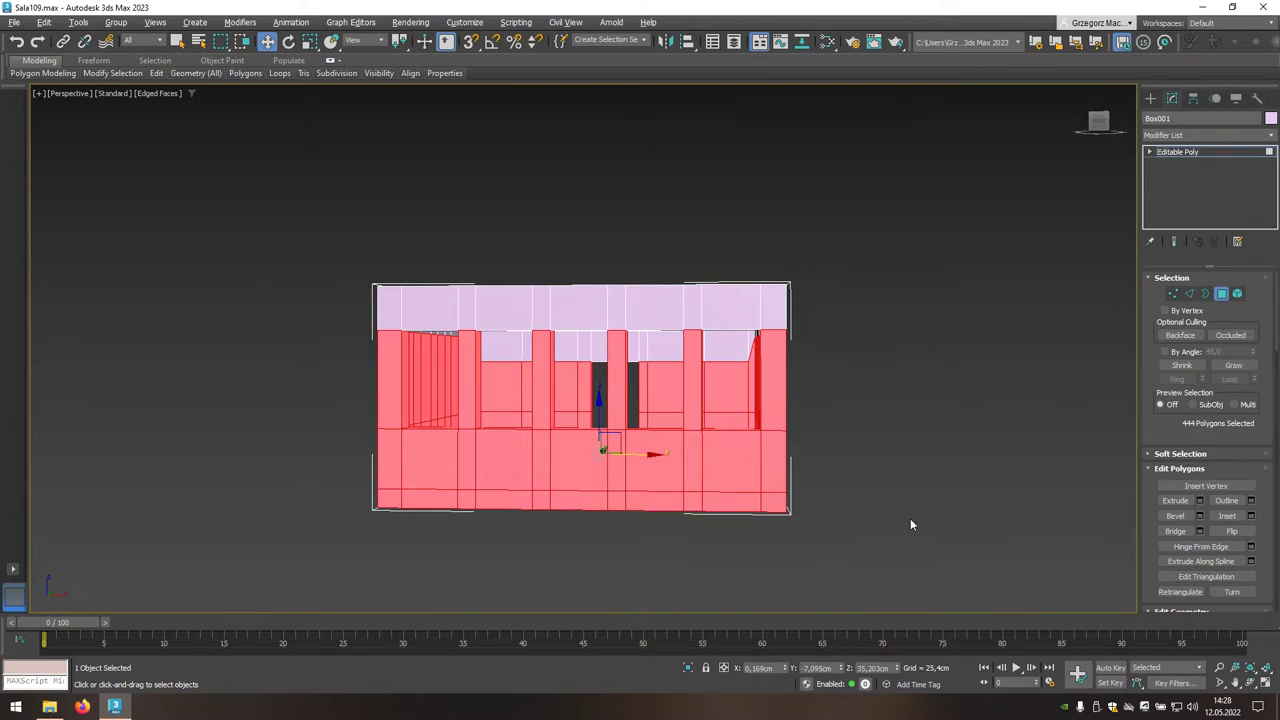
pyautogui.moveTo(1268, 520); pyautogui.dragTo(1252, 387)
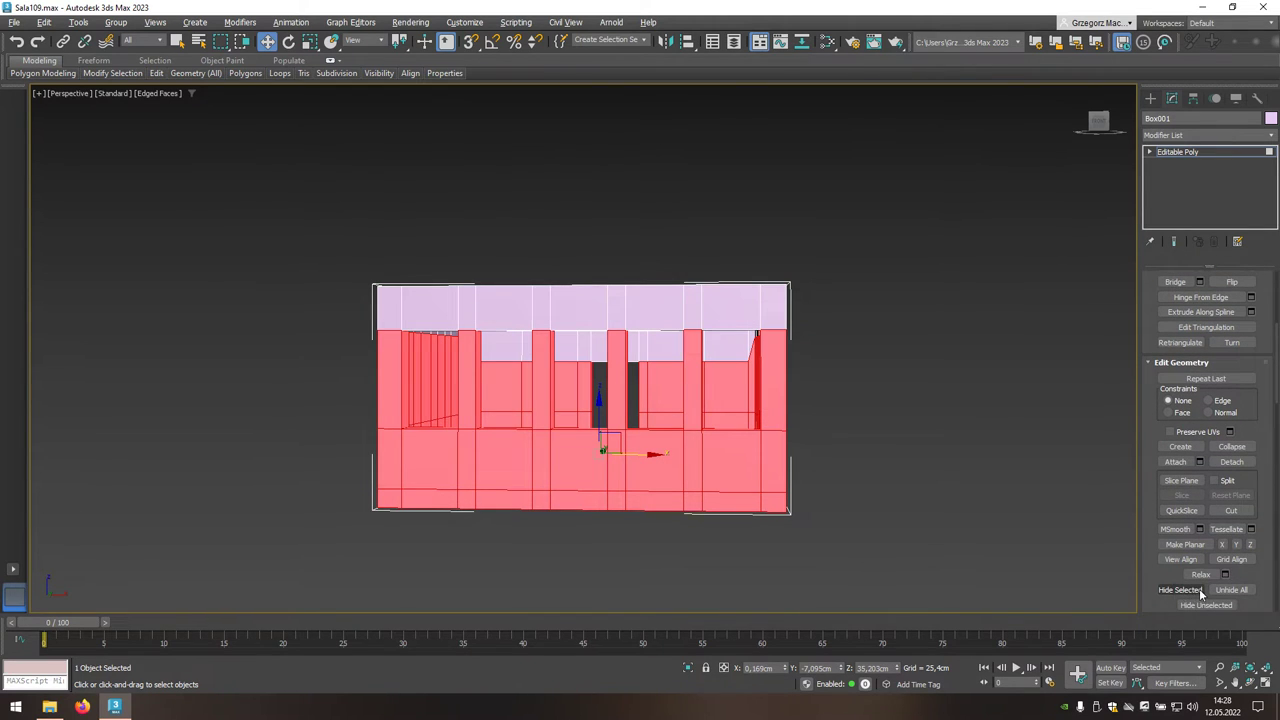
pyautogui.click(1180, 590)
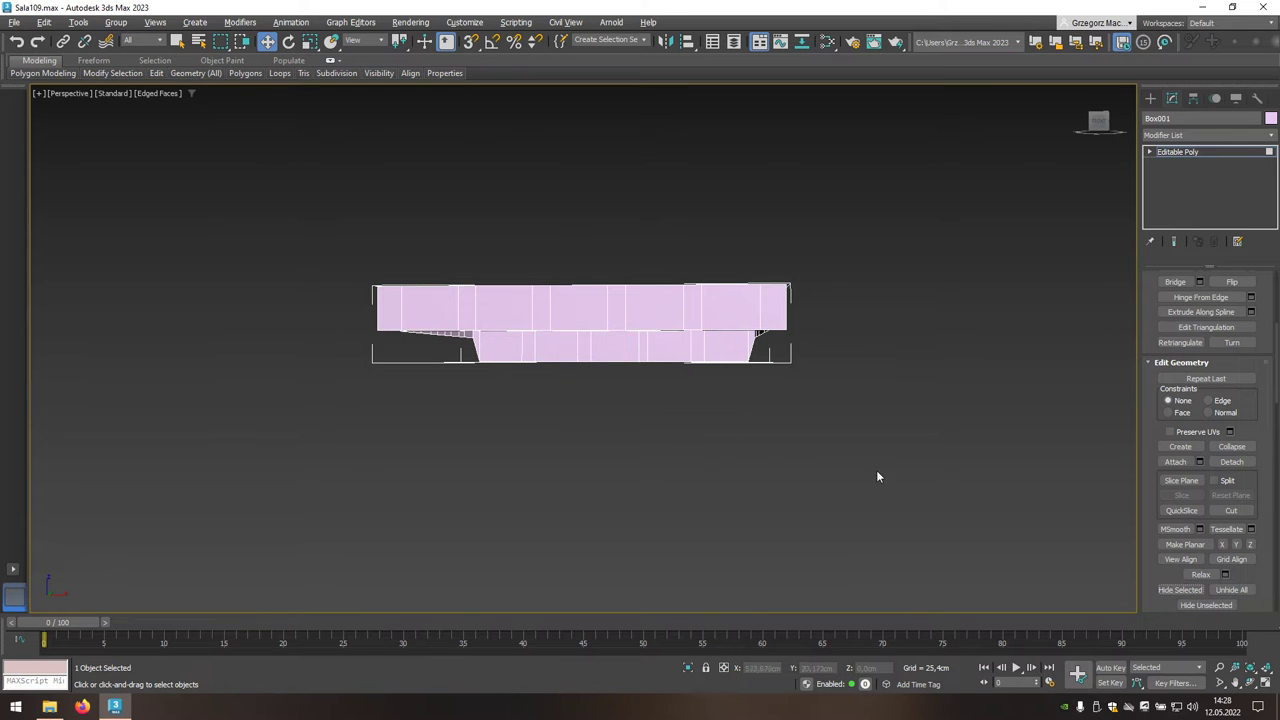
pyautogui.keyDown('alt'); pyautogui.moveTo(854, 455); pyautogui.dragTo(856, 405, button='middle'); pyautogui.keyUp('alt')
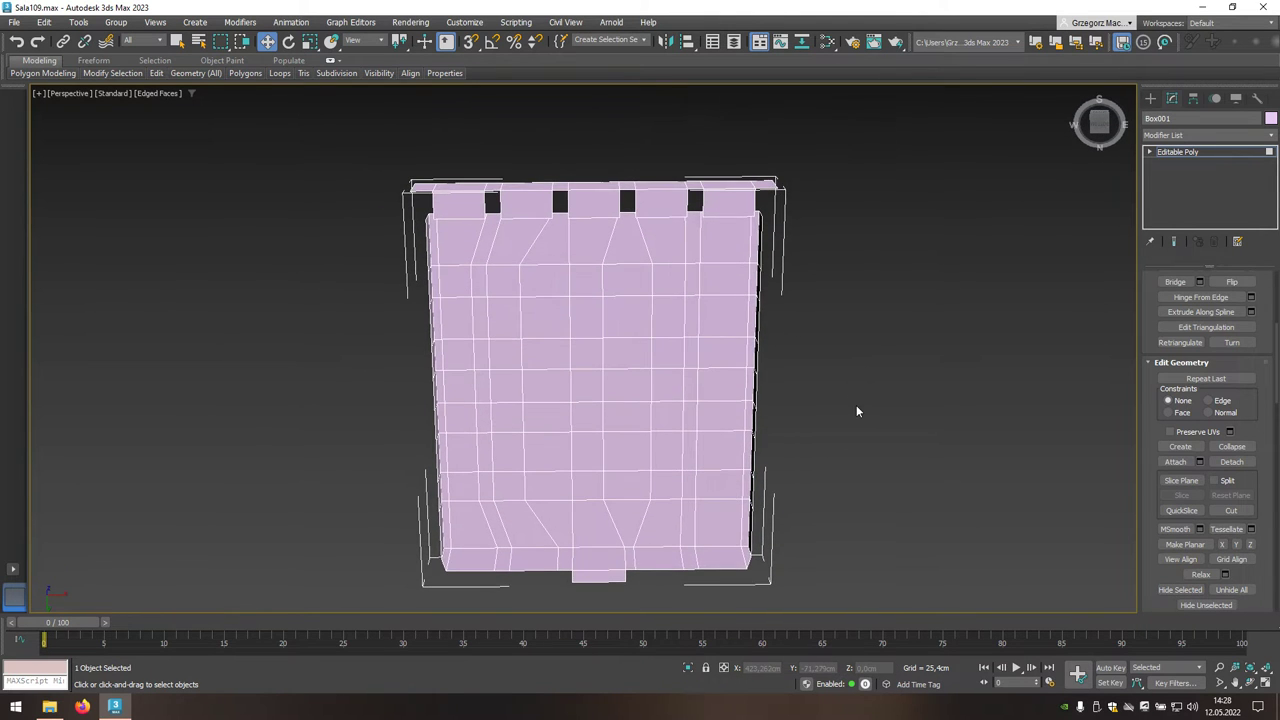
pyautogui.click(505, 281)
# Select twelve evenly spaced ceiling panels in four rows of three.
pyautogui.keyDown('ctrl'); pyautogui.click(586, 281); pyautogui.keyUp('ctrl')
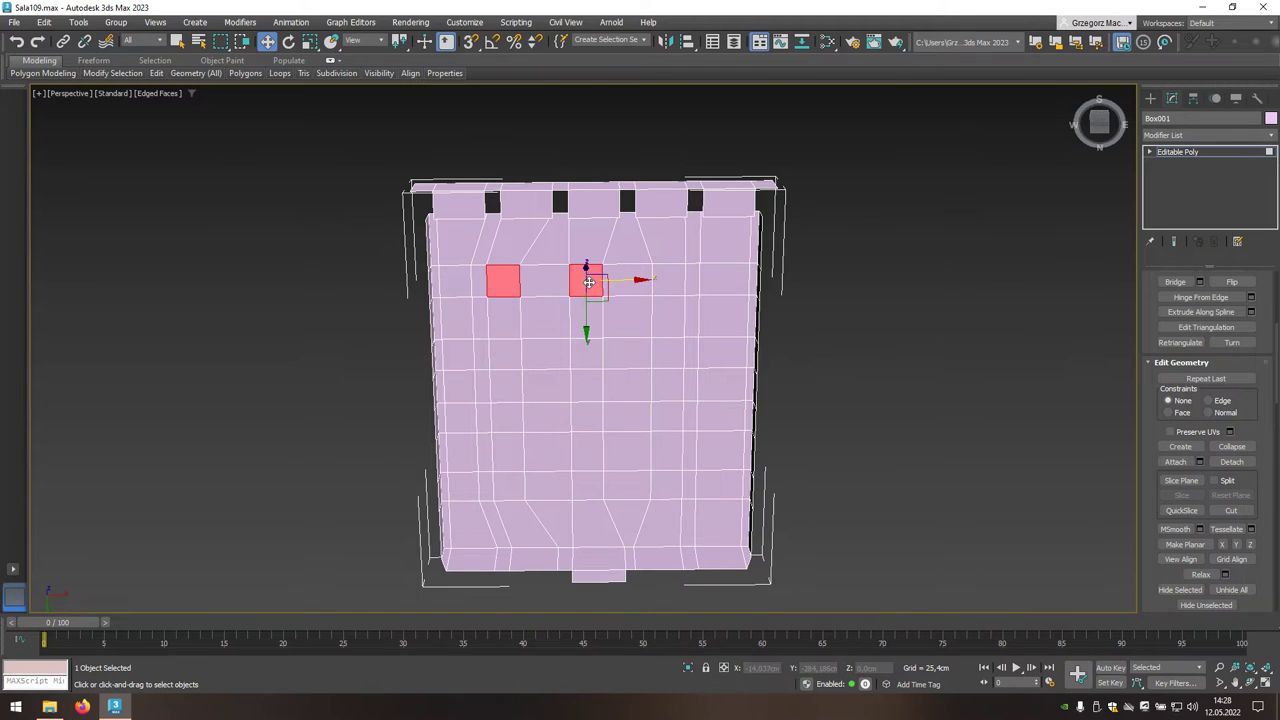
pyautogui.keyDown('ctrl'); pyautogui.click(666, 282); pyautogui.keyUp('ctrl')
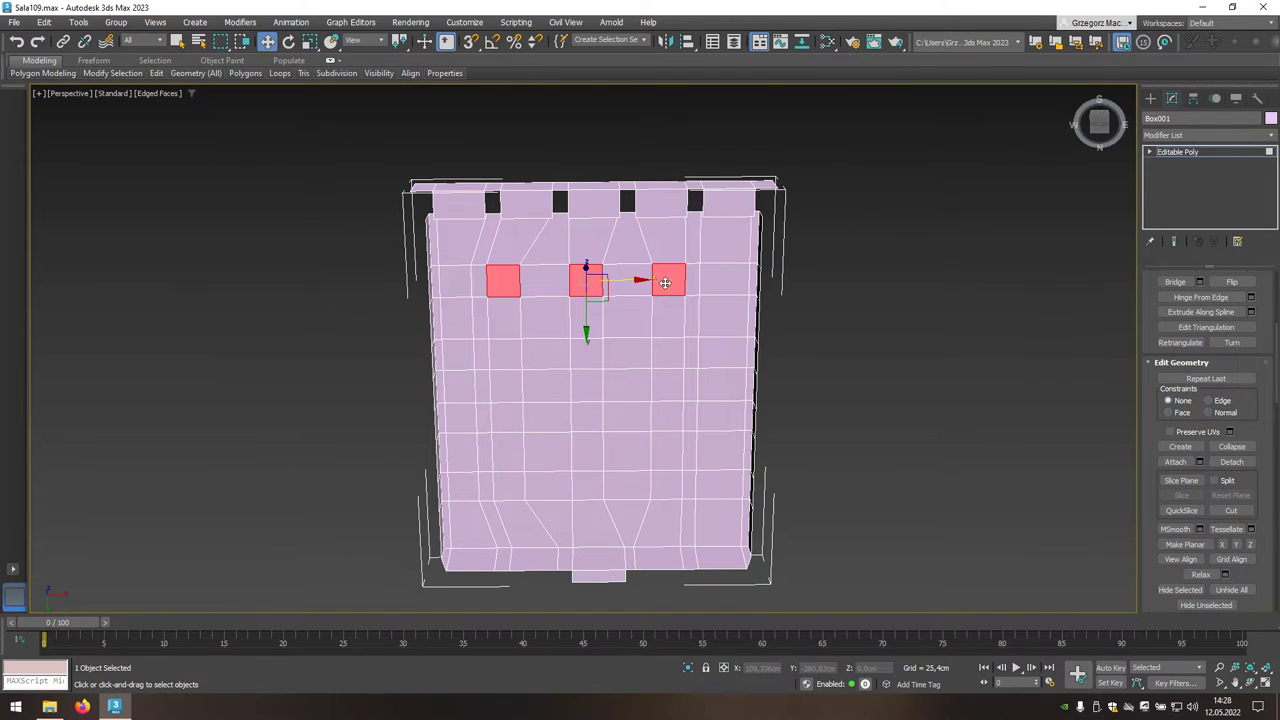
pyautogui.keyDown('ctrl'); pyautogui.click(666, 349); pyautogui.keyUp('ctrl')
pyautogui.keyDown('ctrl'); pyautogui.click(588, 352); pyautogui.keyUp('ctrl')
pyautogui.keyDown('ctrl'); pyautogui.click(506, 352); pyautogui.keyUp('ctrl')
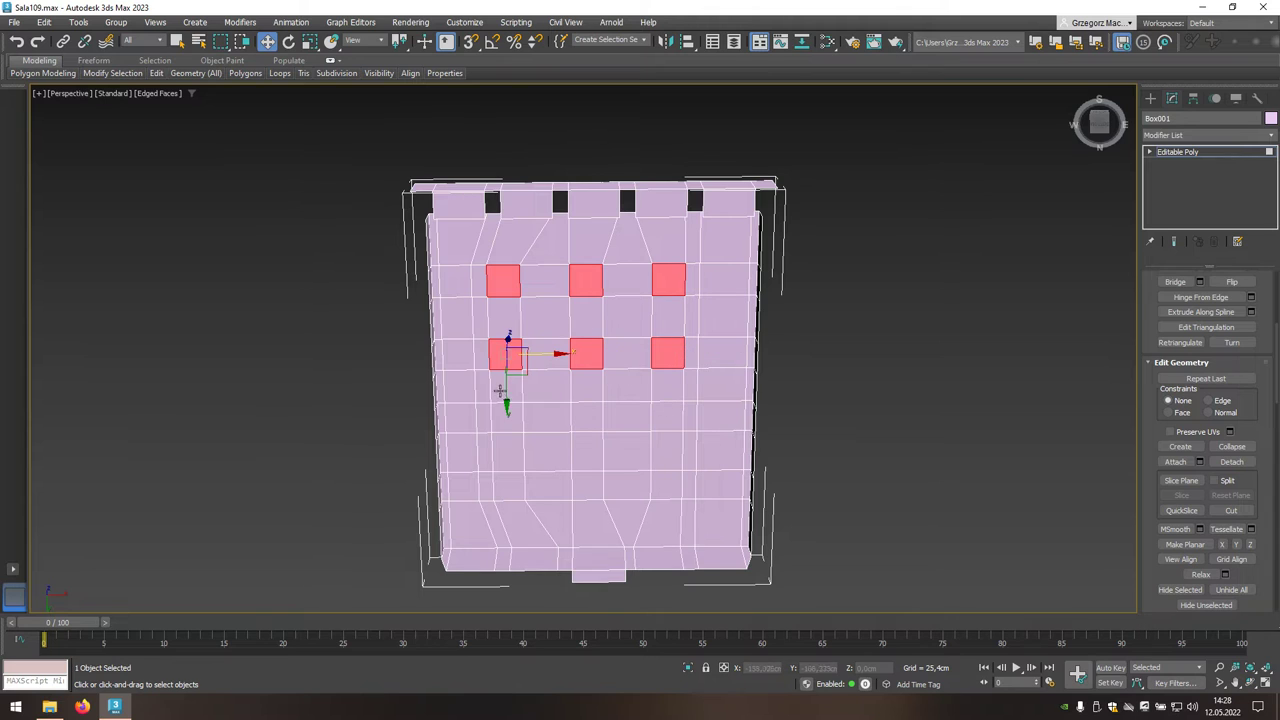
pyautogui.keyDown('ctrl'); pyautogui.click(504, 421); pyautogui.keyUp('ctrl')
pyautogui.keyDown('shift'); pyautogui.moveTo(585, 418); pyautogui.dragTo(741, 417); pyautogui.keyUp('shift')
pyautogui.keyDown('ctrl'); pyautogui.click(510, 485); pyautogui.keyUp('ctrl')
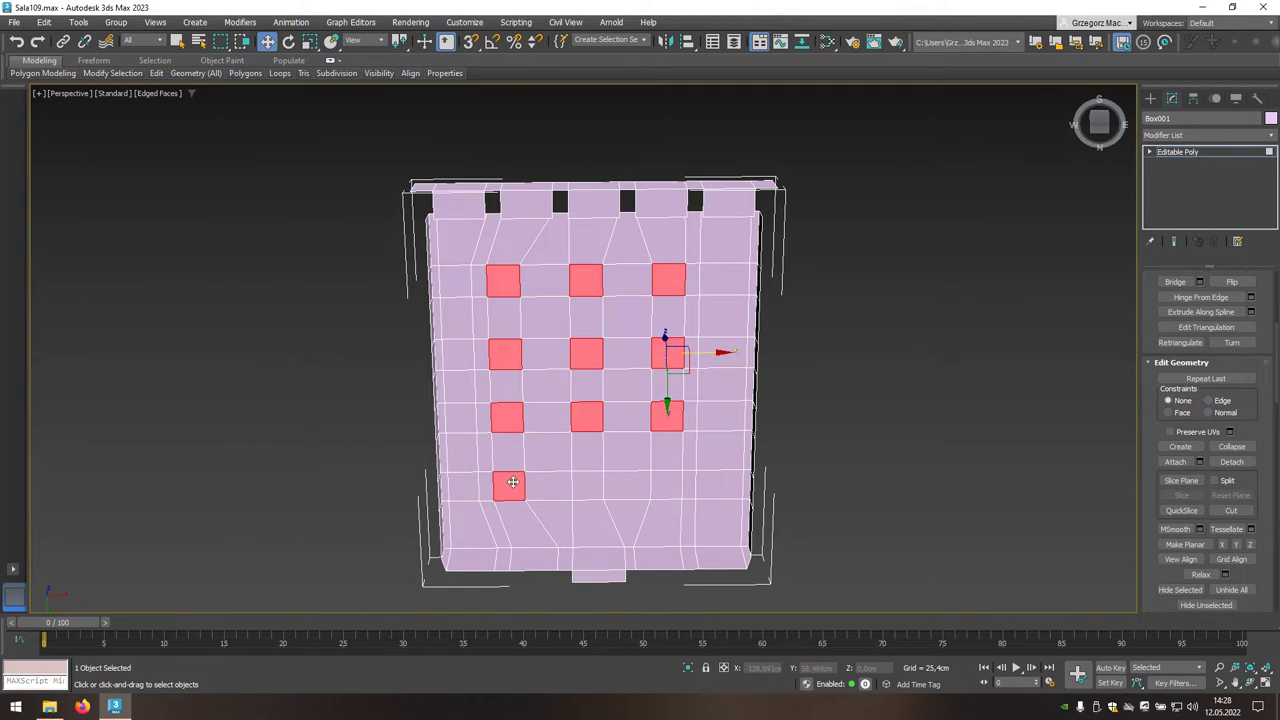
pyautogui.keyDown('ctrl'); pyautogui.click(588, 485); pyautogui.keyUp('ctrl')
pyautogui.keyDown('ctrl'); pyautogui.click(661, 484); pyautogui.keyUp('ctrl')
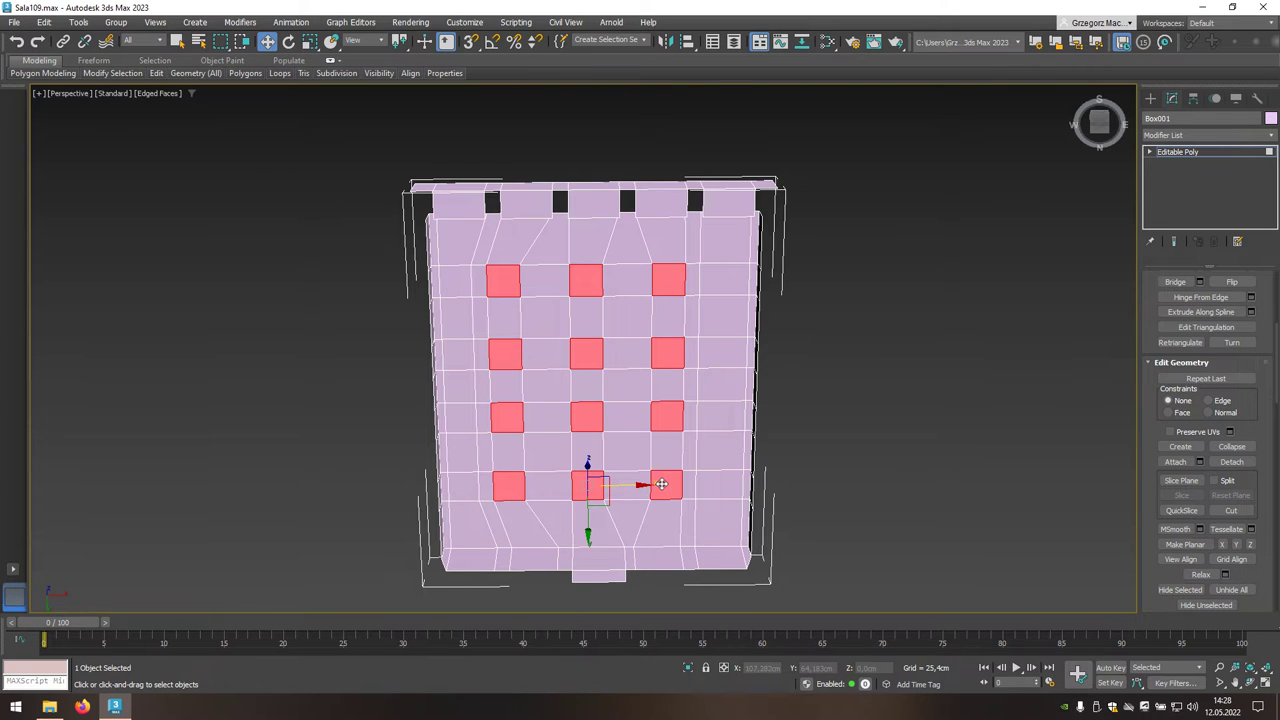
pyautogui.moveTo(628, 451)
pyautogui.mouseDown(button='middle')
pyautogui.moveTo(648, 471)
pyautogui.moveTo(646, 449)
pyautogui.moveTo(636, 569)
pyautogui.mouseUp(button='middle')
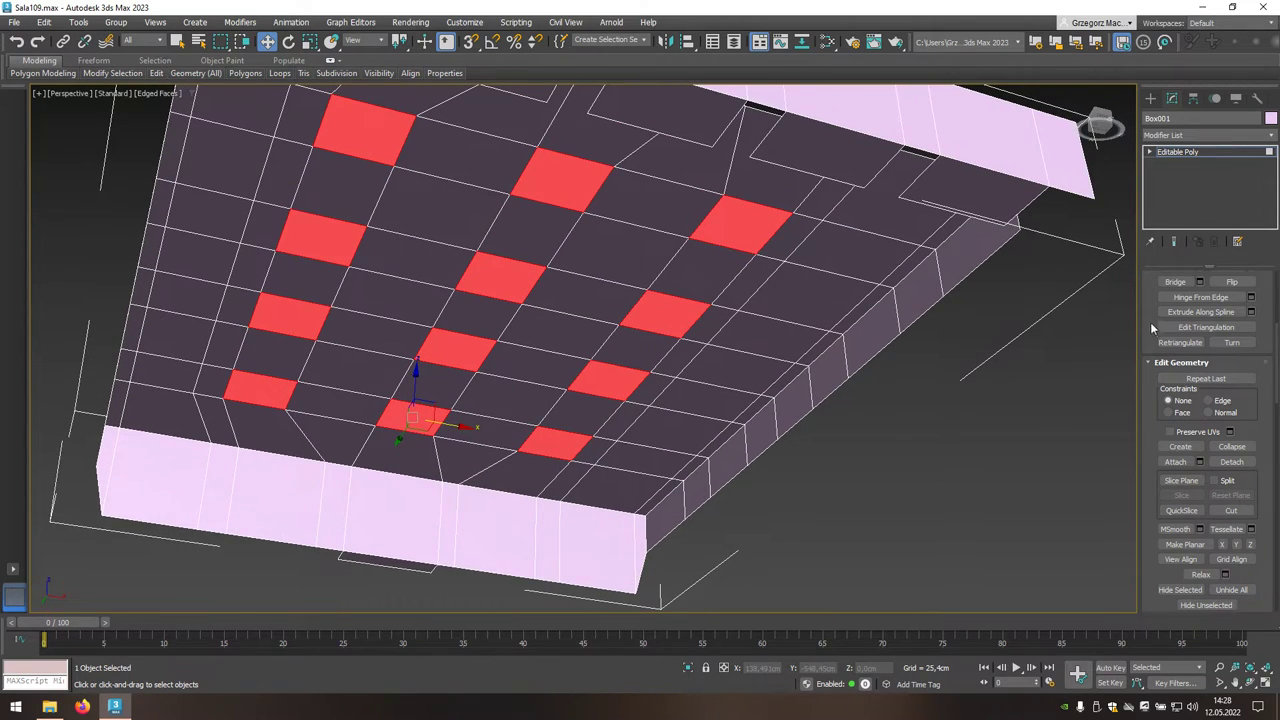
# Extrude the twelve ceiling panels with Height -10 cm to recess them, then deselect.
pyautogui.moveTo(1152, 328); pyautogui.dragTo(1133, 411)
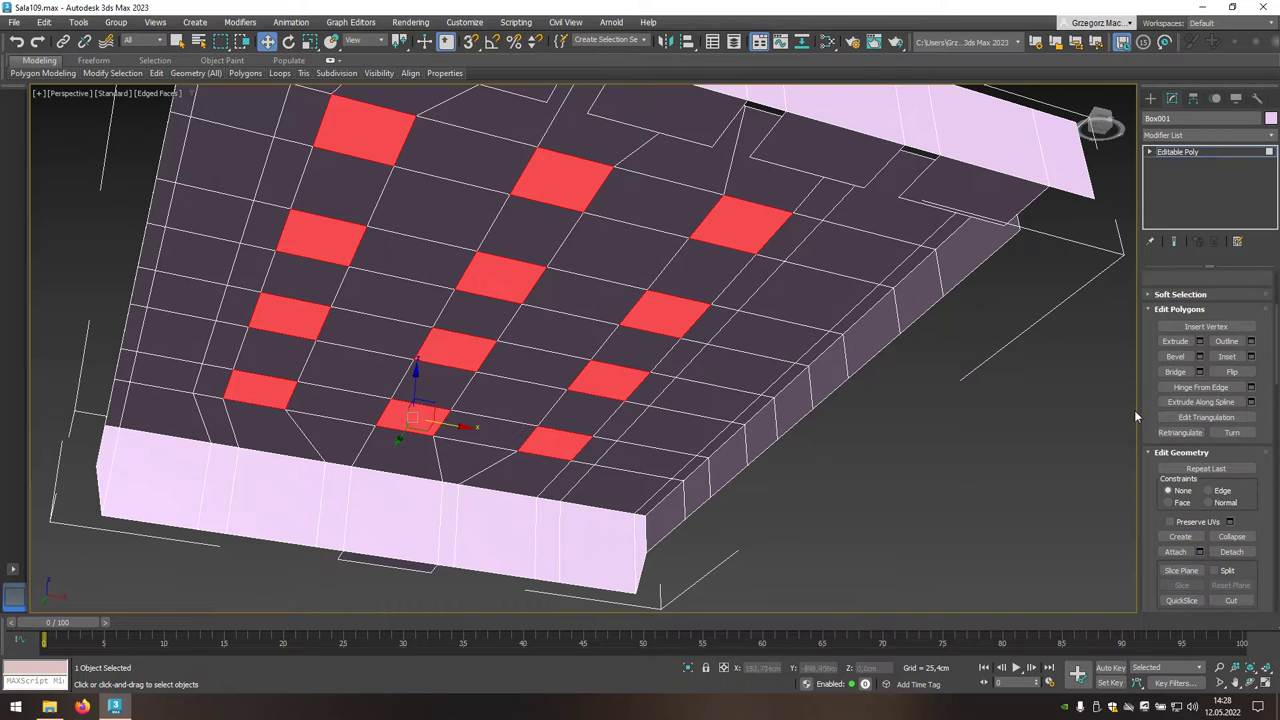
pyautogui.click(1201, 343)
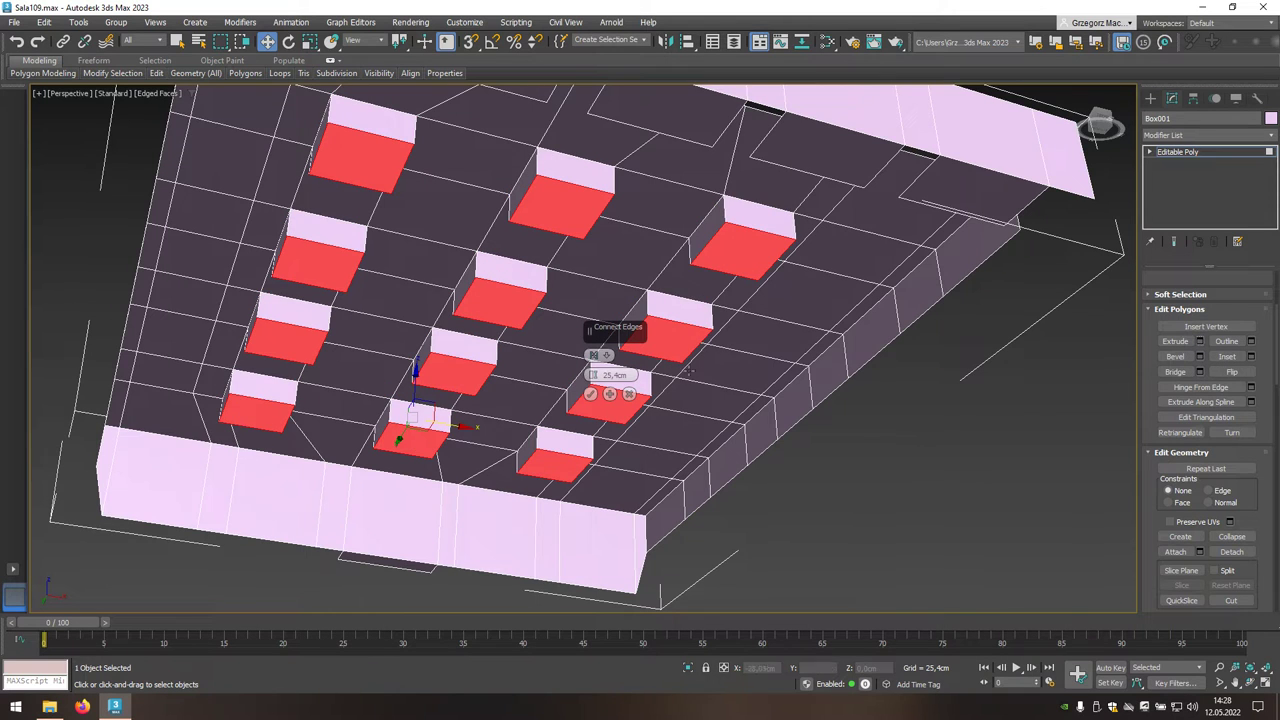
pyautogui.doubleClick(618, 376)
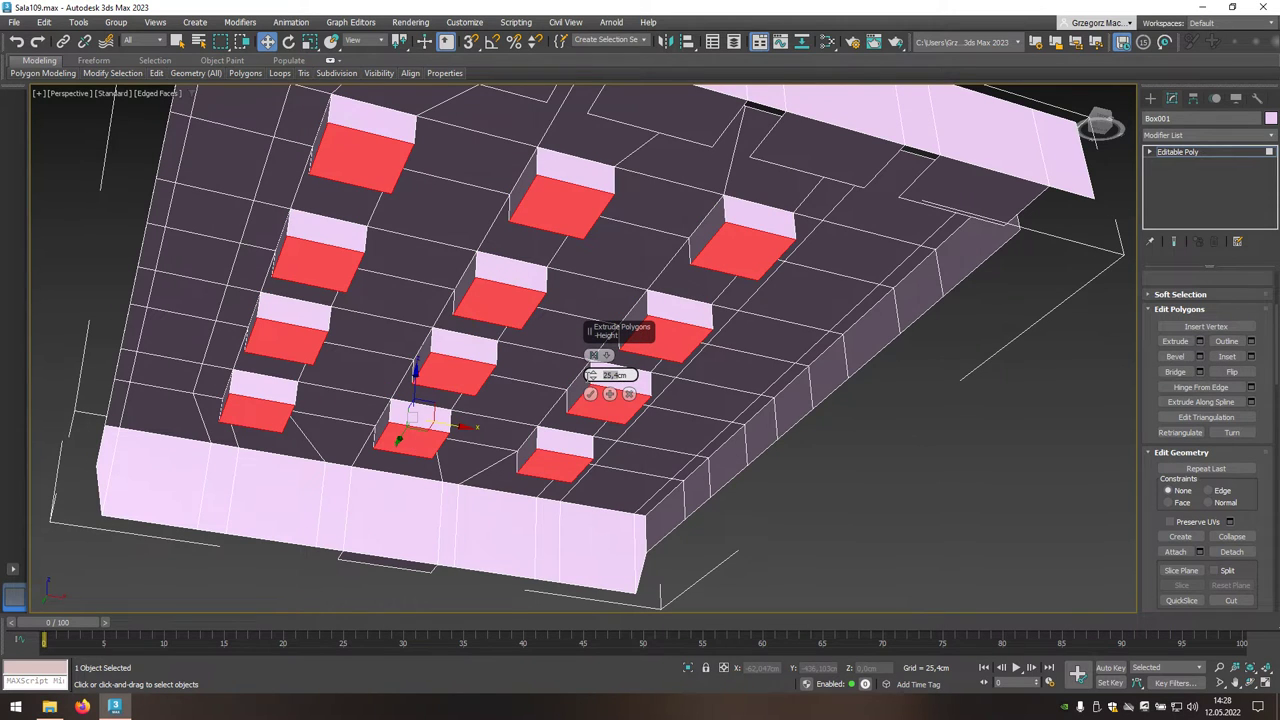
pyautogui.write('-10')
pyautogui.press('Return')
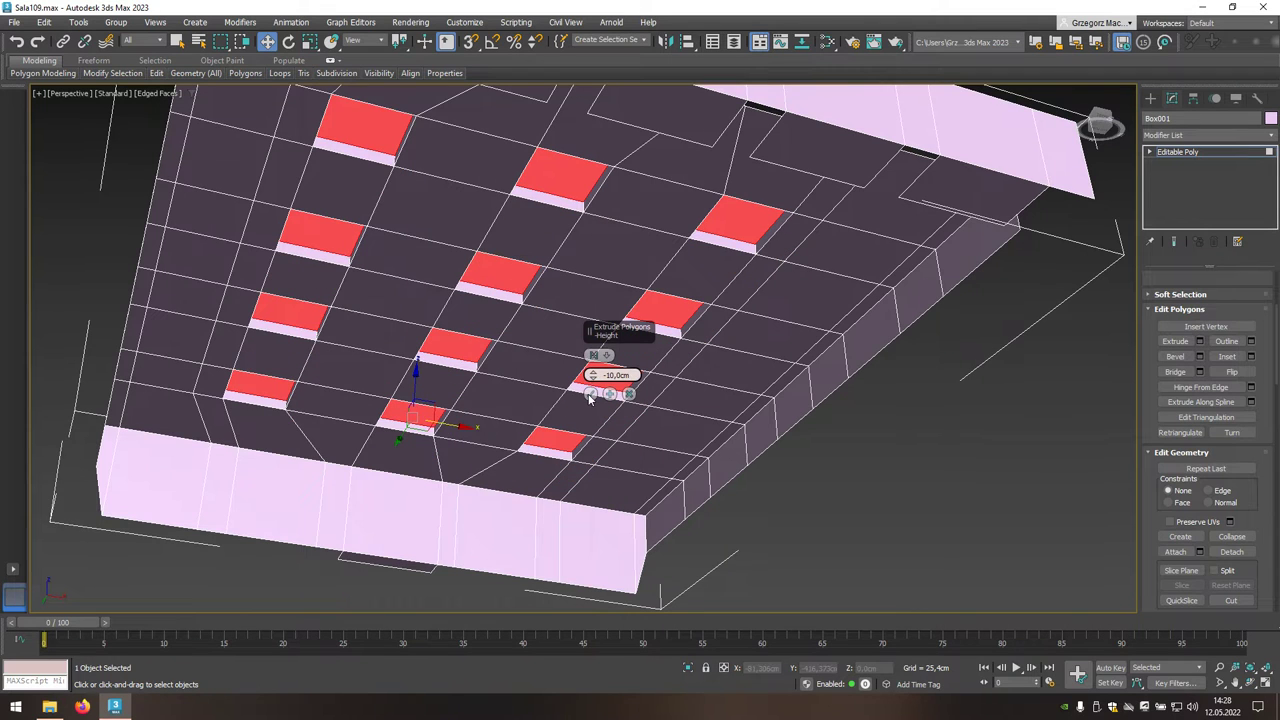
pyautogui.click(591, 394)
pyautogui.click(871, 463)
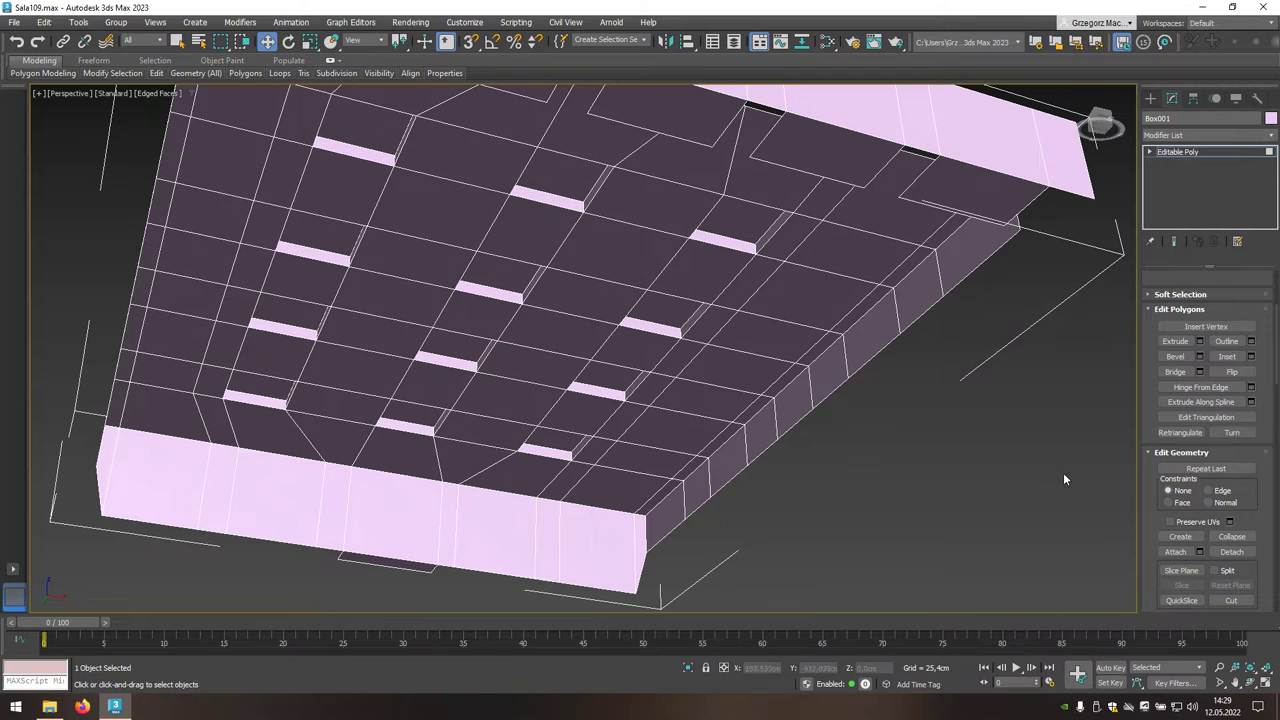
pyautogui.moveTo(1264, 505); pyautogui.dragTo(1272, 297)
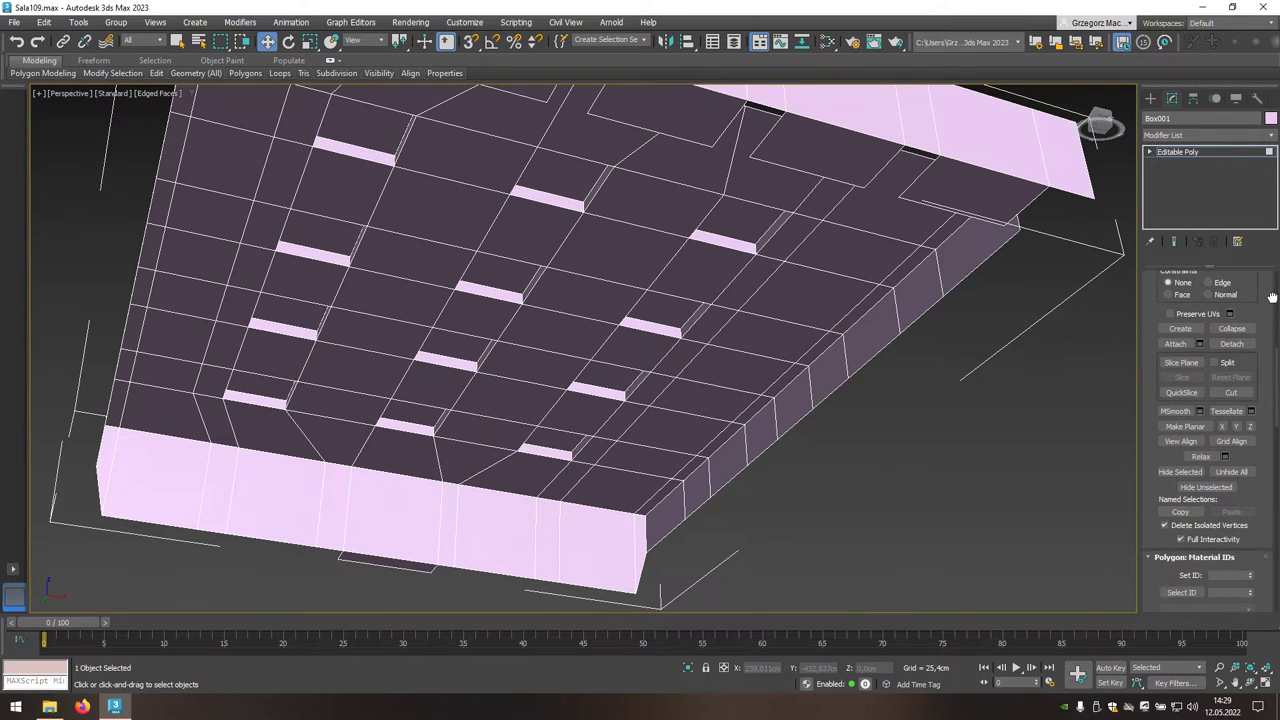
# Unhide All wall polygons and orbit out to view the full room and doorway.
pyautogui.click(1233, 475)
pyautogui.scroll(2, 803, 381)
pyautogui.scroll(3, 790, 400)
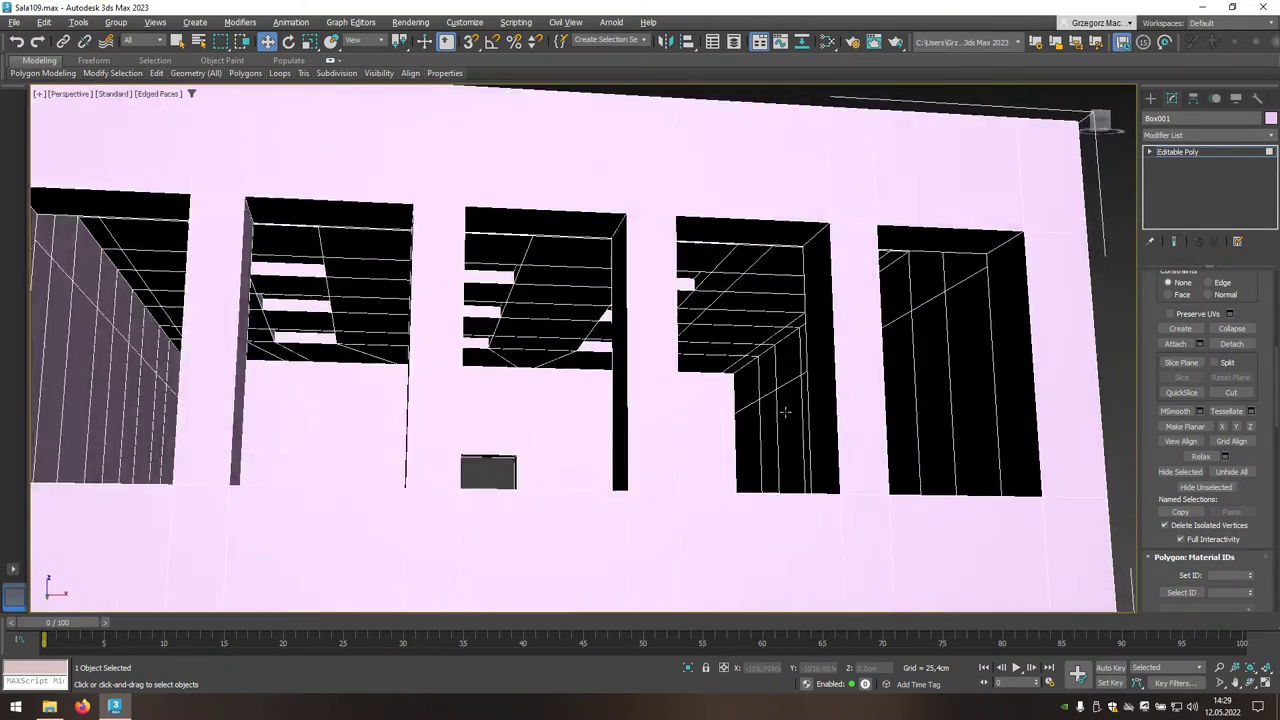
pyautogui.scroll(-5, 785, 412)
pyautogui.scroll(2, 740, 423)
pyautogui.keyDown('alt'); pyautogui.moveTo(637, 446); pyautogui.dragTo(741, 378, button='middle'); pyautogui.keyUp('alt')
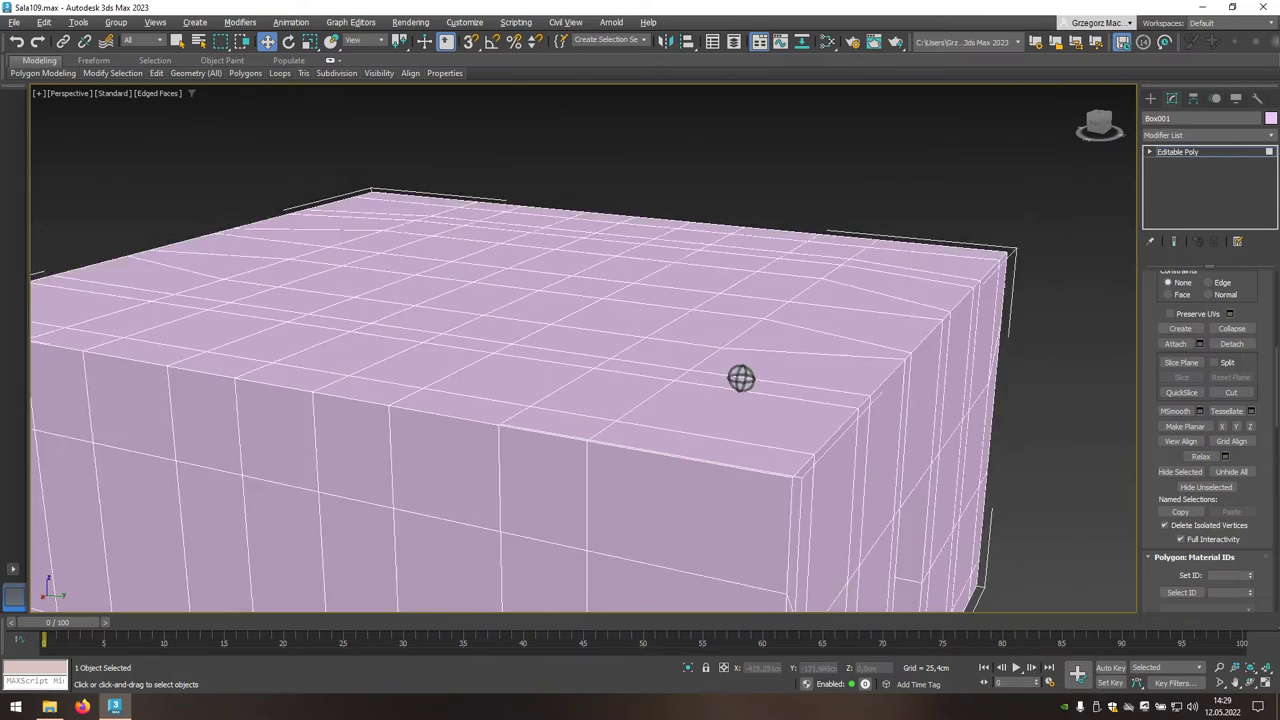
pyautogui.scroll(-5, 741, 378)
pyautogui.moveTo(689, 417)
pyautogui.keyDown('alt'); pyautogui.mouseDown(button='middle')
pyautogui.moveTo(589, 477)
pyautogui.moveTo(531, 323)
pyautogui.moveTo(507, 319)
pyautogui.mouseUp(button='middle'); pyautogui.keyUp('alt')
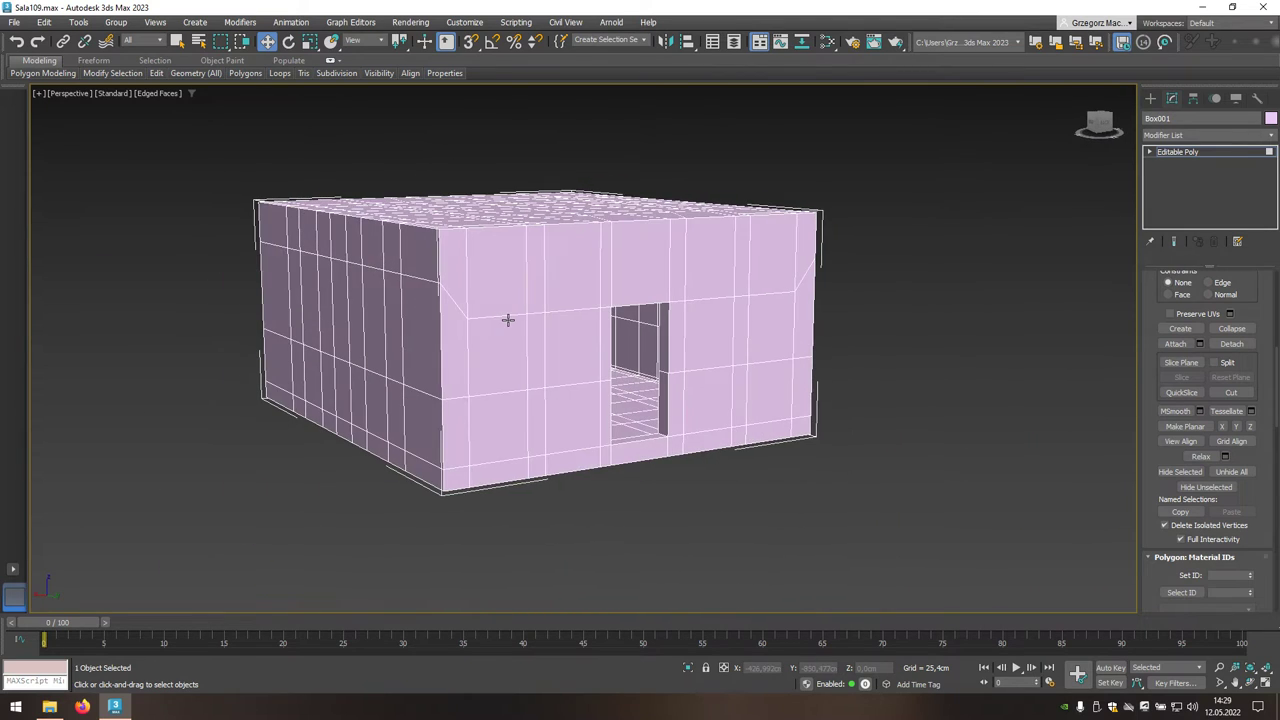
pyautogui.scroll(5, 1274, 397)
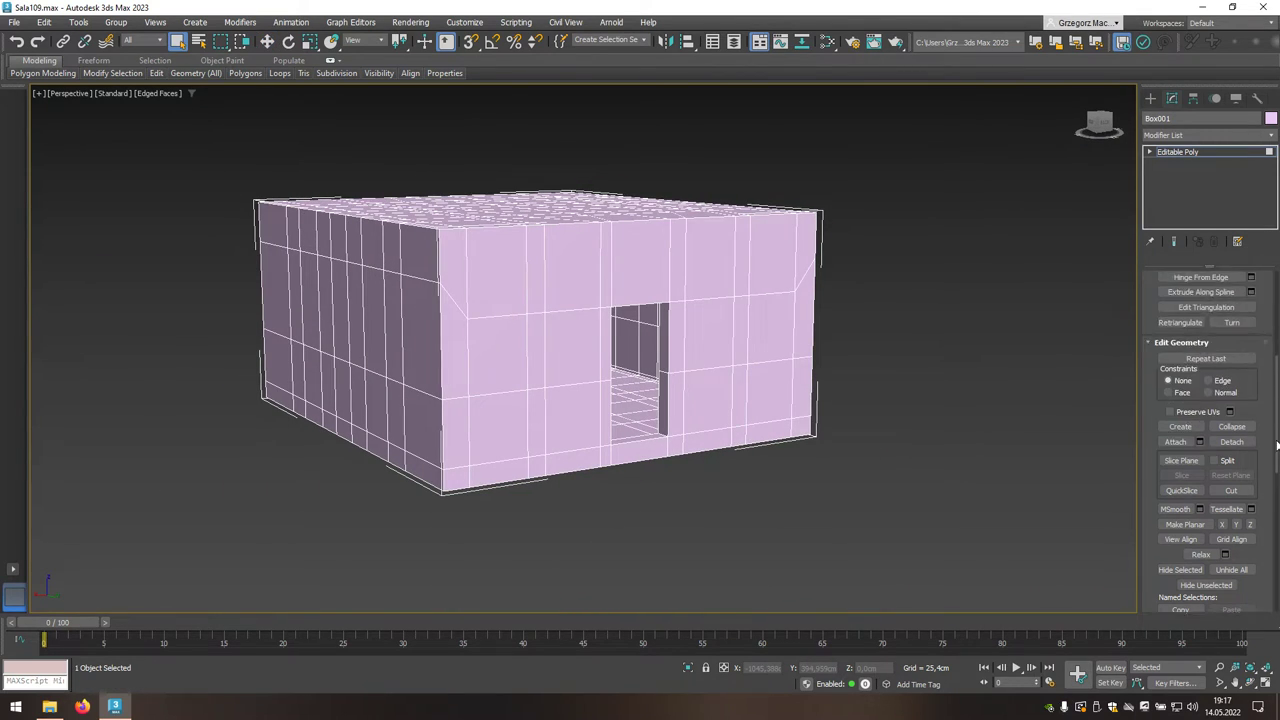
pyautogui.scroll(3, 1274, 397)
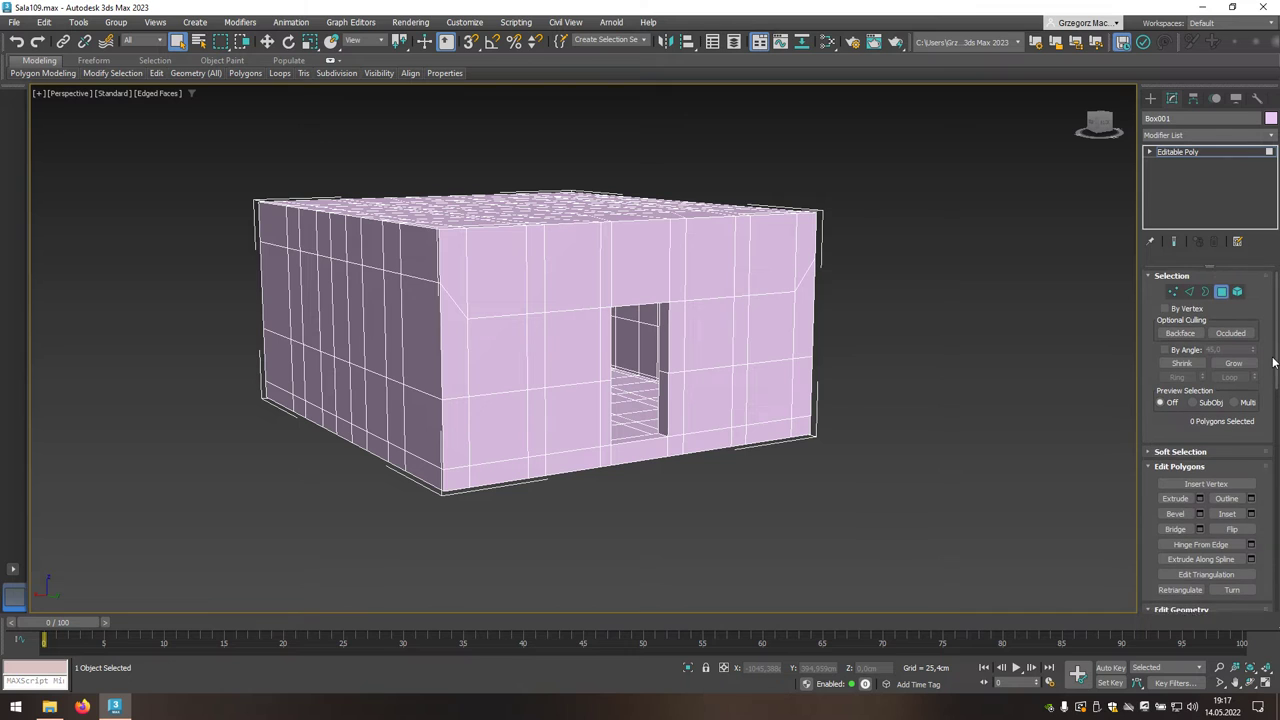
# At Edge level, select the top edge loop, the corner edges and the left wall's top loop.
pyautogui.click(1190, 294)
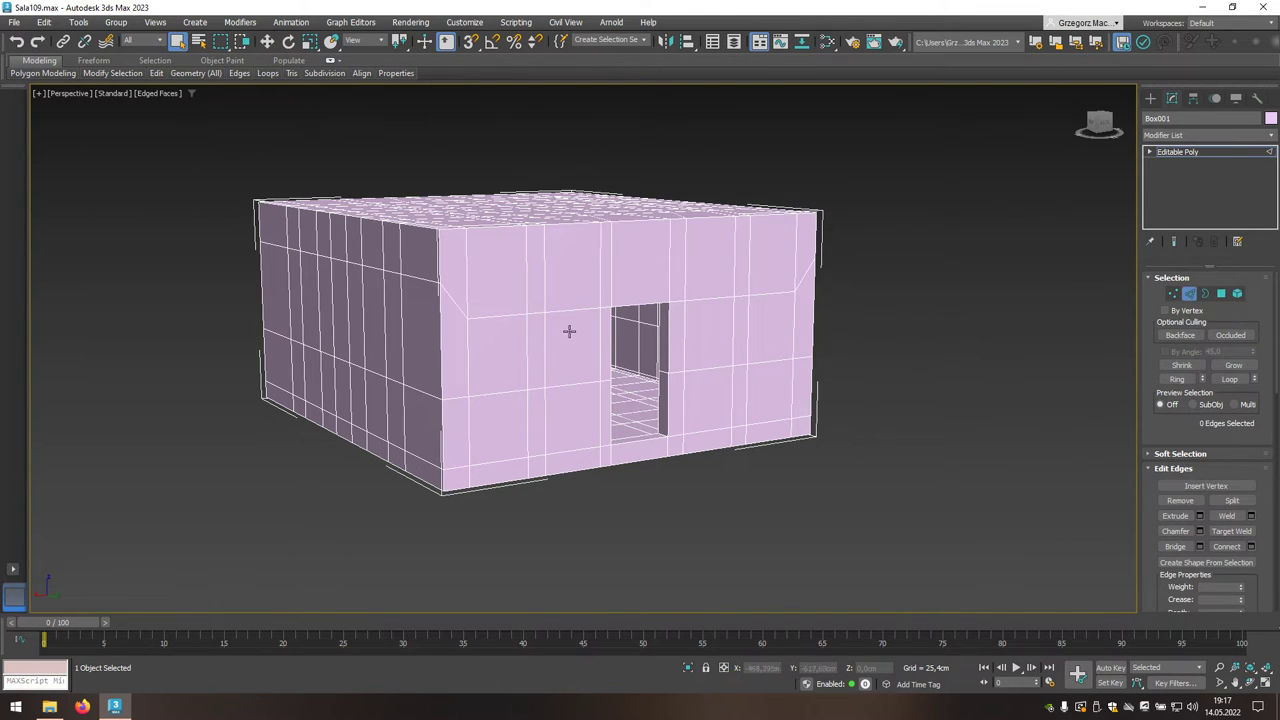
pyautogui.scroll(1, 570, 335)
pyautogui.scroll(1, 650, 395)
pyautogui.scroll(1, 603, 371)
pyautogui.scroll(2, 577, 370)
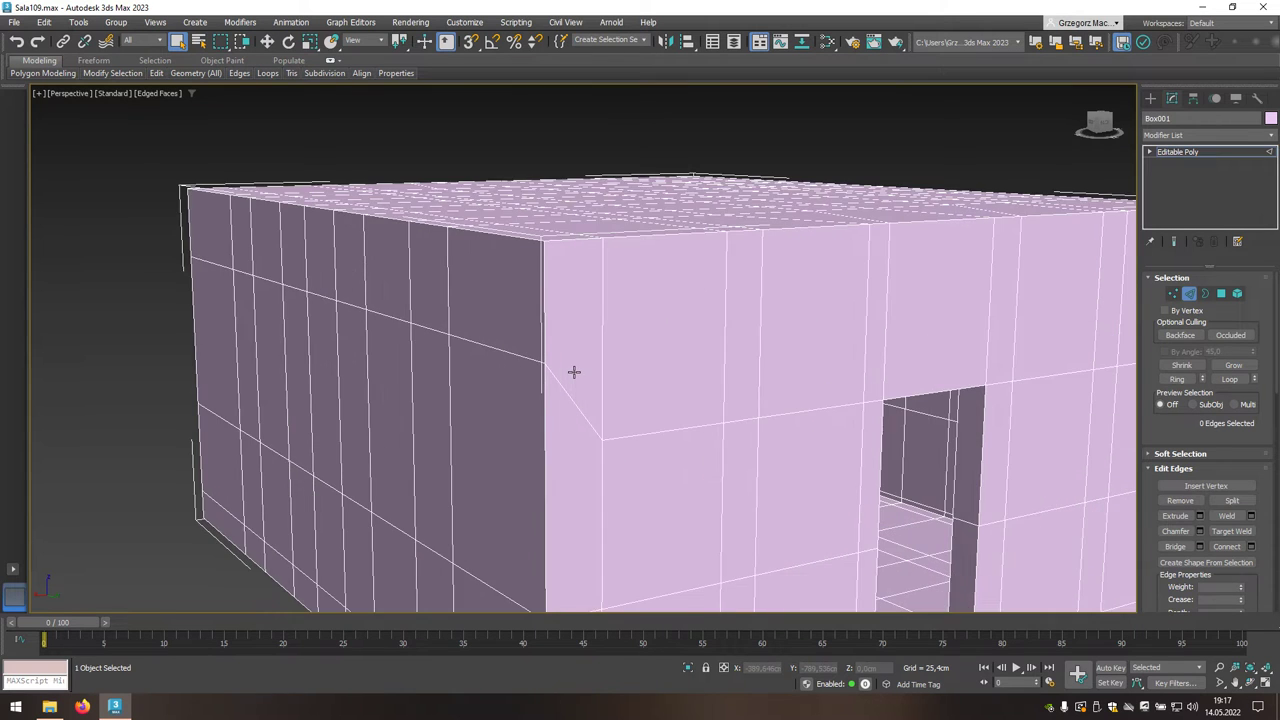
pyautogui.scroll(1, 574, 371)
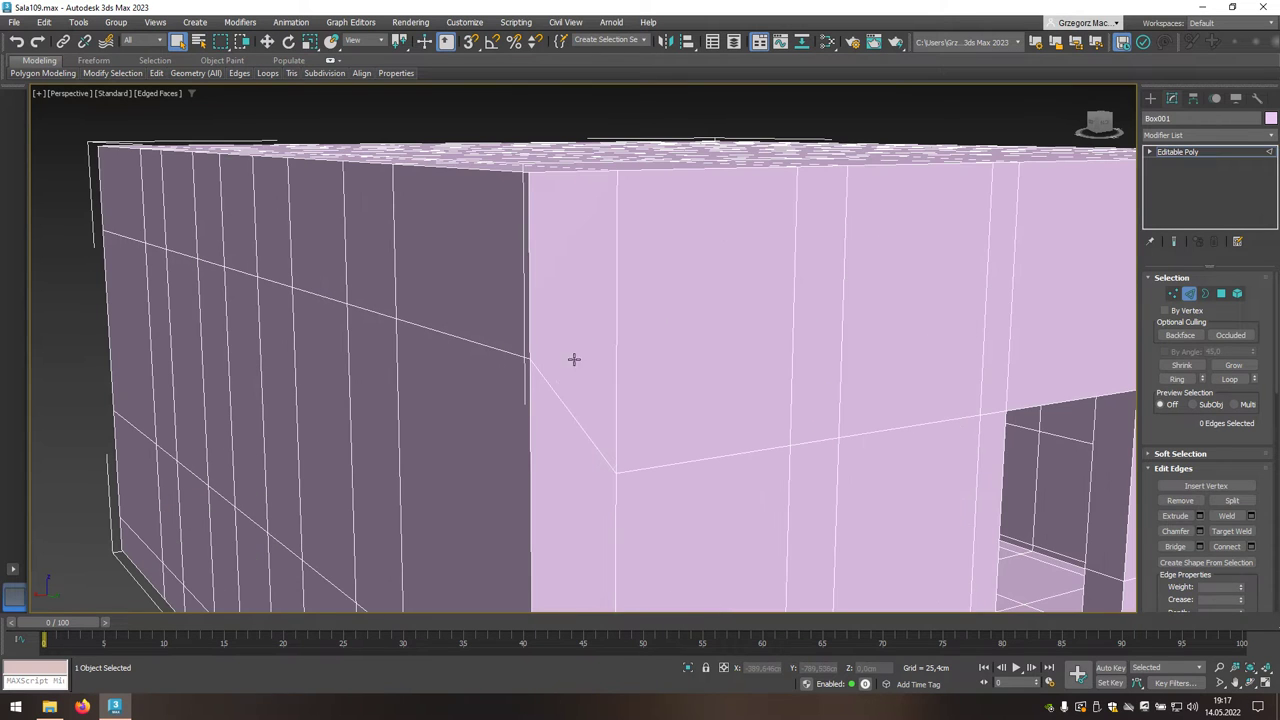
pyautogui.doubleClick(558, 172)
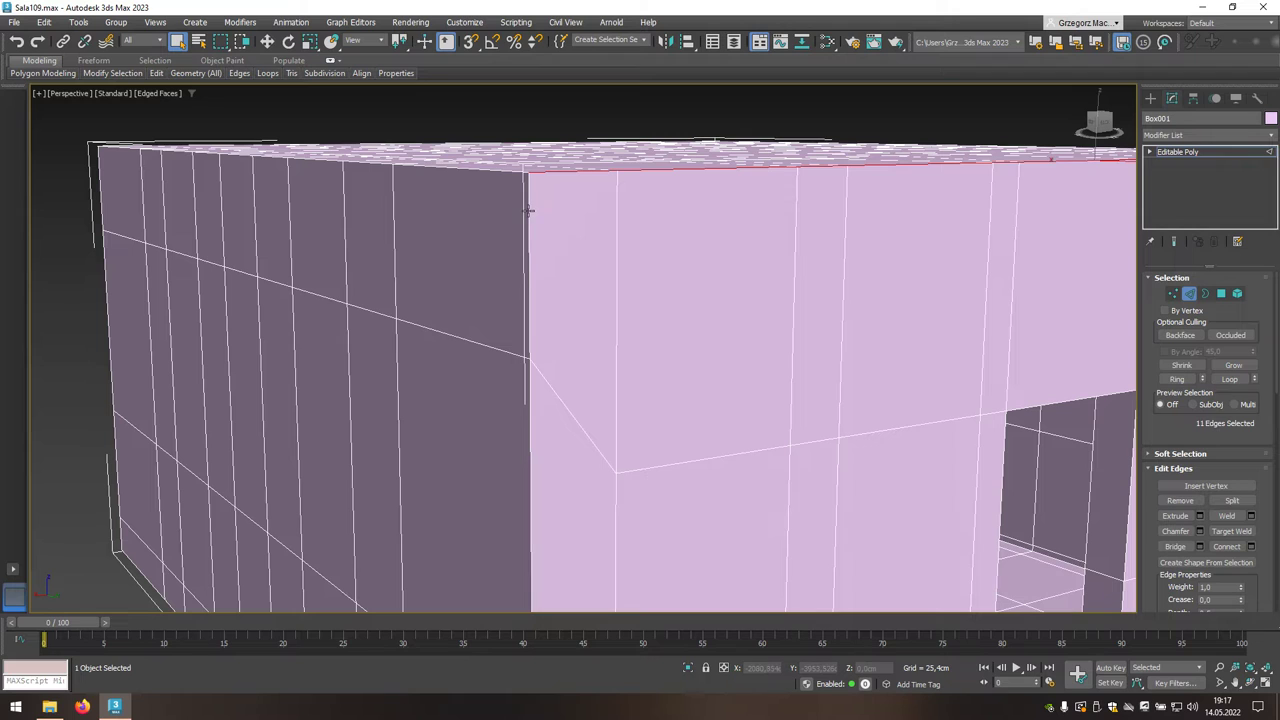
pyautogui.keyDown('ctrl'); pyautogui.doubleClick(528, 210); pyautogui.keyUp('ctrl')
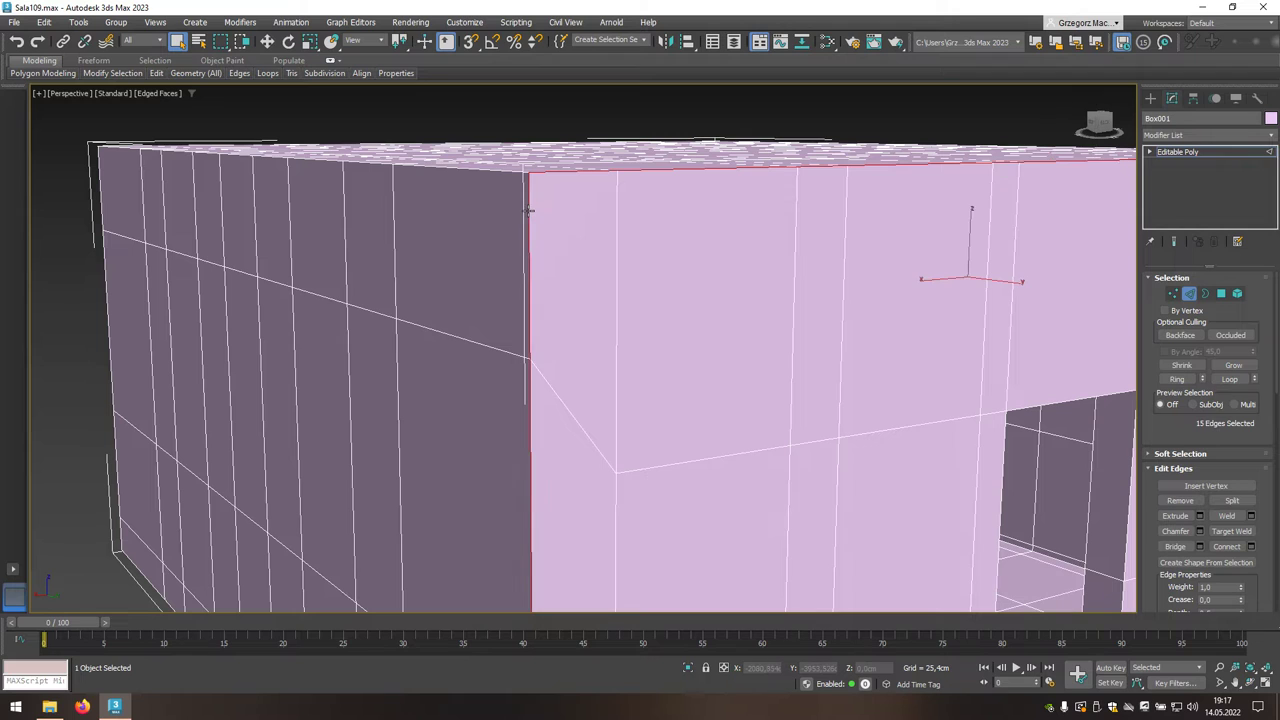
pyautogui.keyDown('ctrl'); pyautogui.doubleClick(484, 170); pyautogui.keyUp('ctrl')
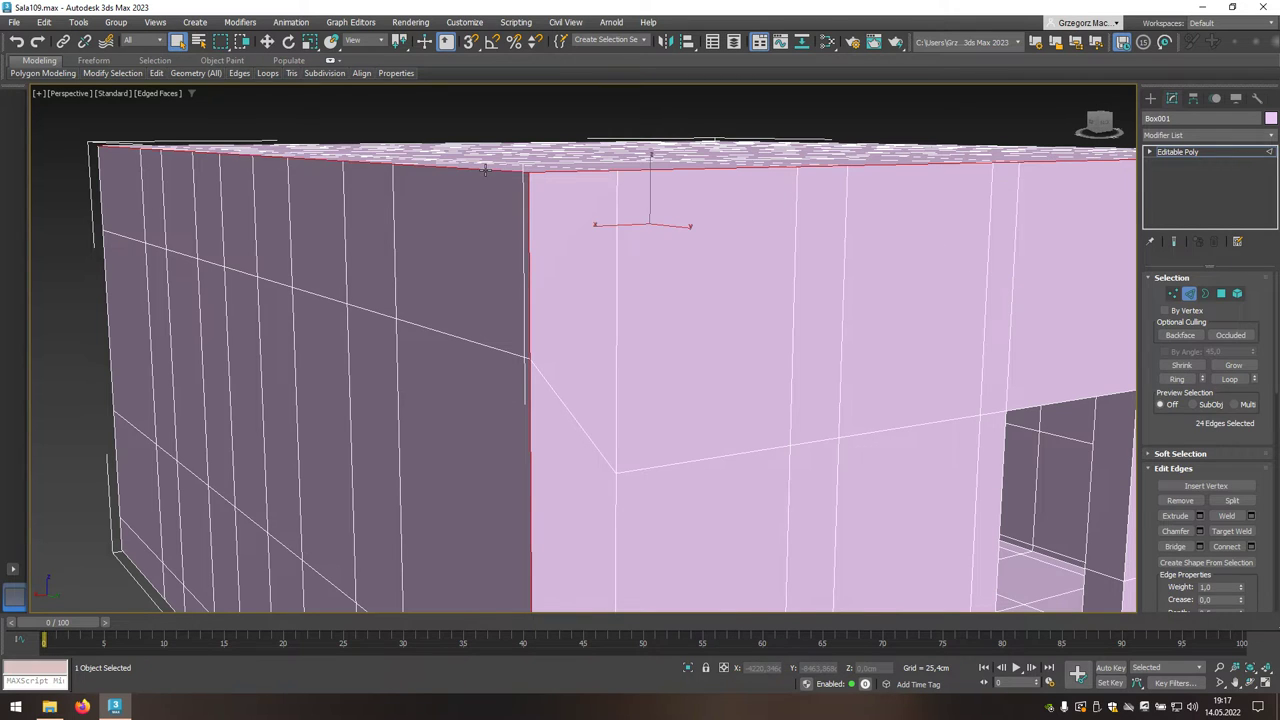
pyautogui.keyDown('ctrl'); pyautogui.click(112, 386); pyautogui.keyUp('ctrl')
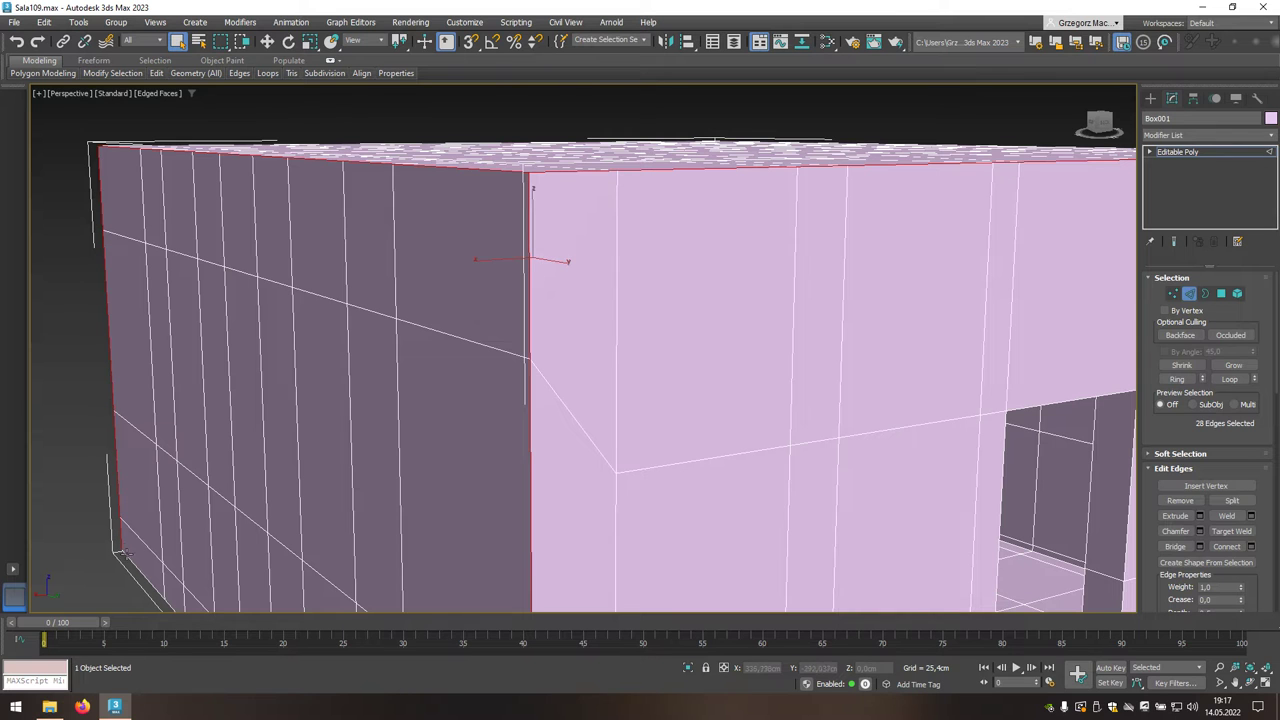
pyautogui.keyDown('ctrl'); pyautogui.click(514, 205); pyautogui.keyUp('ctrl')
# Add the door wall's bottom loop, right corner edge, and top-right and bottom-right loops.
pyautogui.keyDown('alt'); pyautogui.moveTo(150, 553); pyautogui.dragTo(486, 486, button='middle'); pyautogui.keyUp('alt')
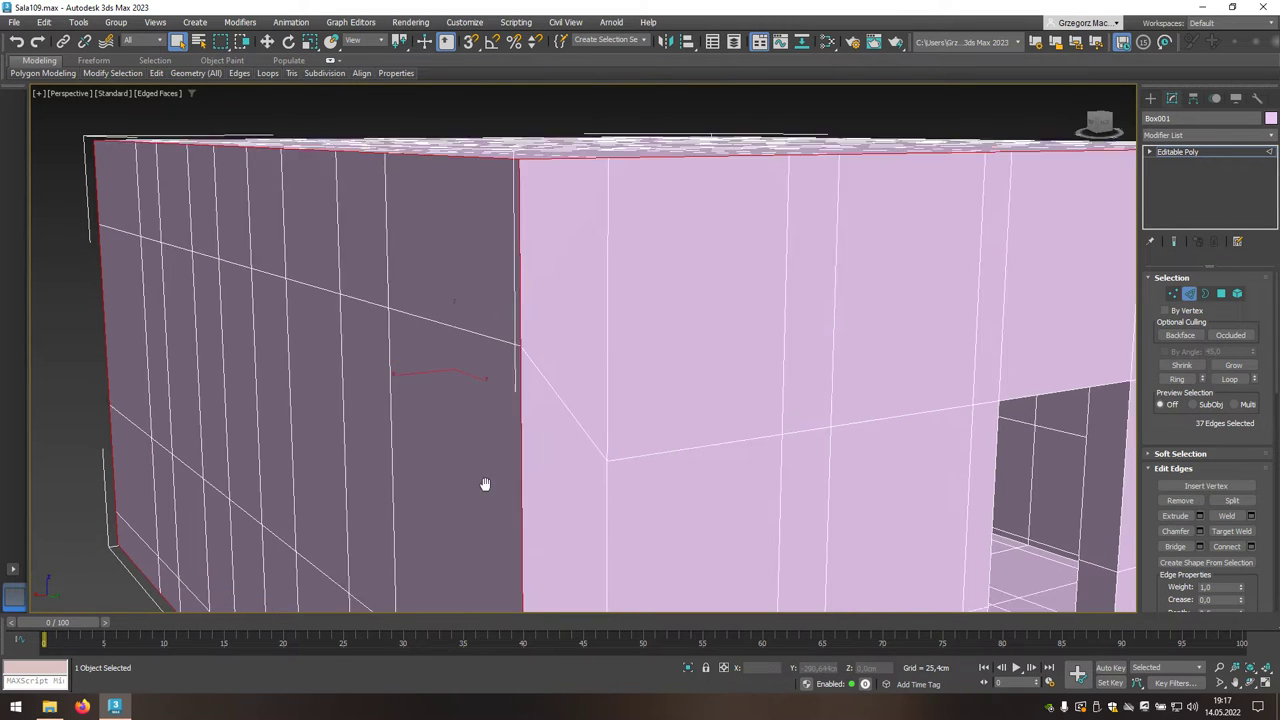
pyautogui.scroll(-3, 423, 434)
pyautogui.scroll(3, 1020, 520)
pyautogui.moveTo(1008, 474); pyautogui.dragTo(930, 500, button='middle')
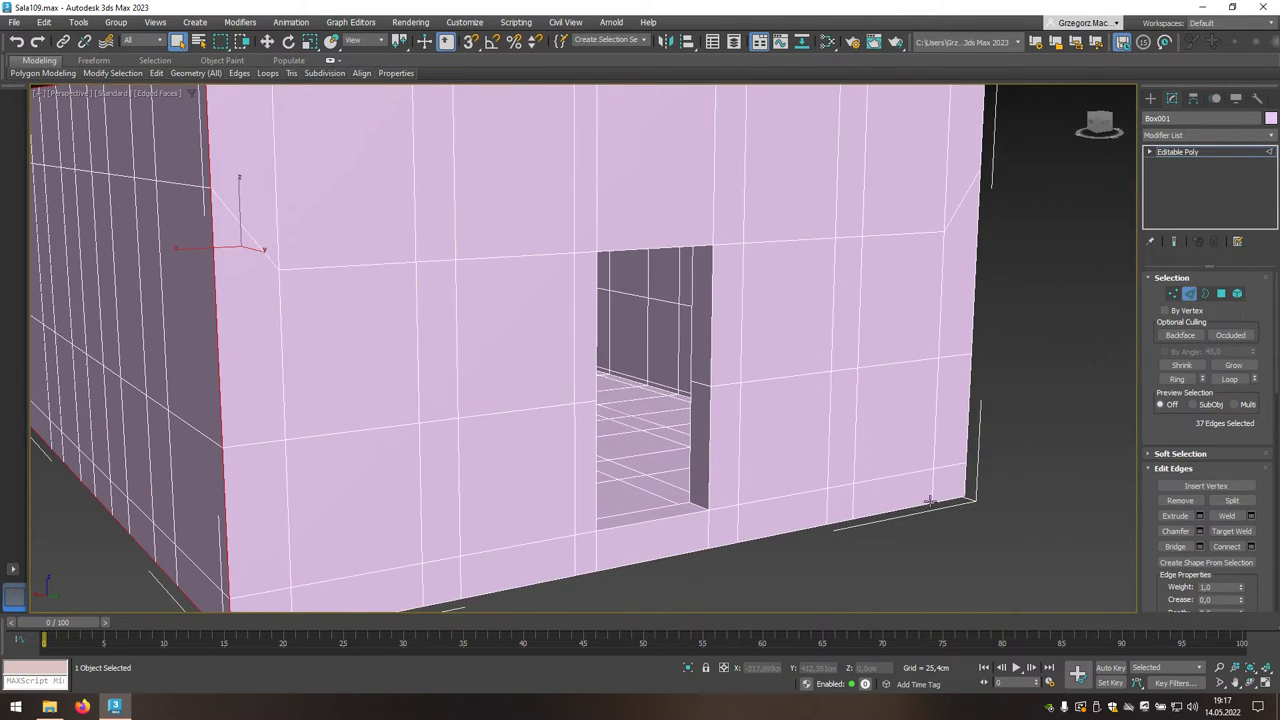
pyautogui.keyDown('ctrl'); pyautogui.doubleClick(915, 505); pyautogui.keyUp('ctrl')
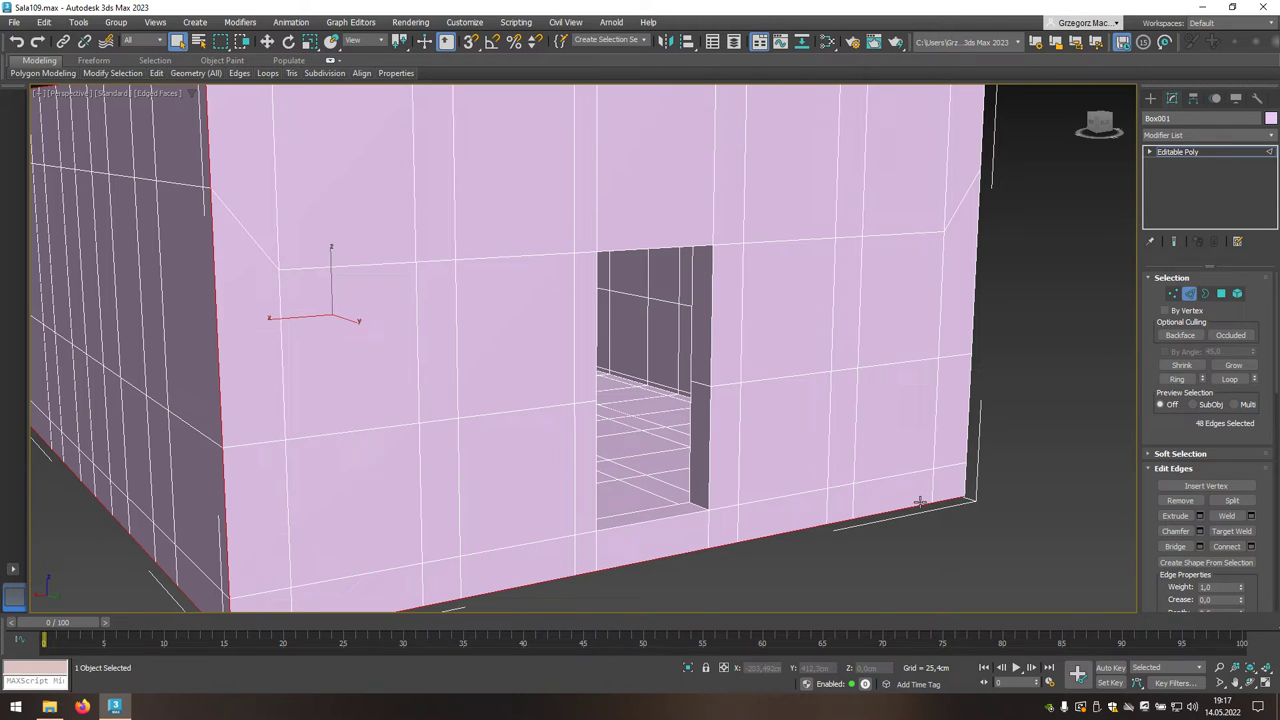
pyautogui.keyDown('ctrl'); pyautogui.doubleClick(964, 477); pyautogui.keyUp('ctrl')
pyautogui.moveTo(993, 464)
pyautogui.keyDown('alt'); pyautogui.mouseDown(button='middle')
pyautogui.moveTo(914, 471)
pyautogui.moveTo(857, 434)
pyautogui.moveTo(722, 394)
pyautogui.mouseUp(button='middle'); pyautogui.keyUp('alt')
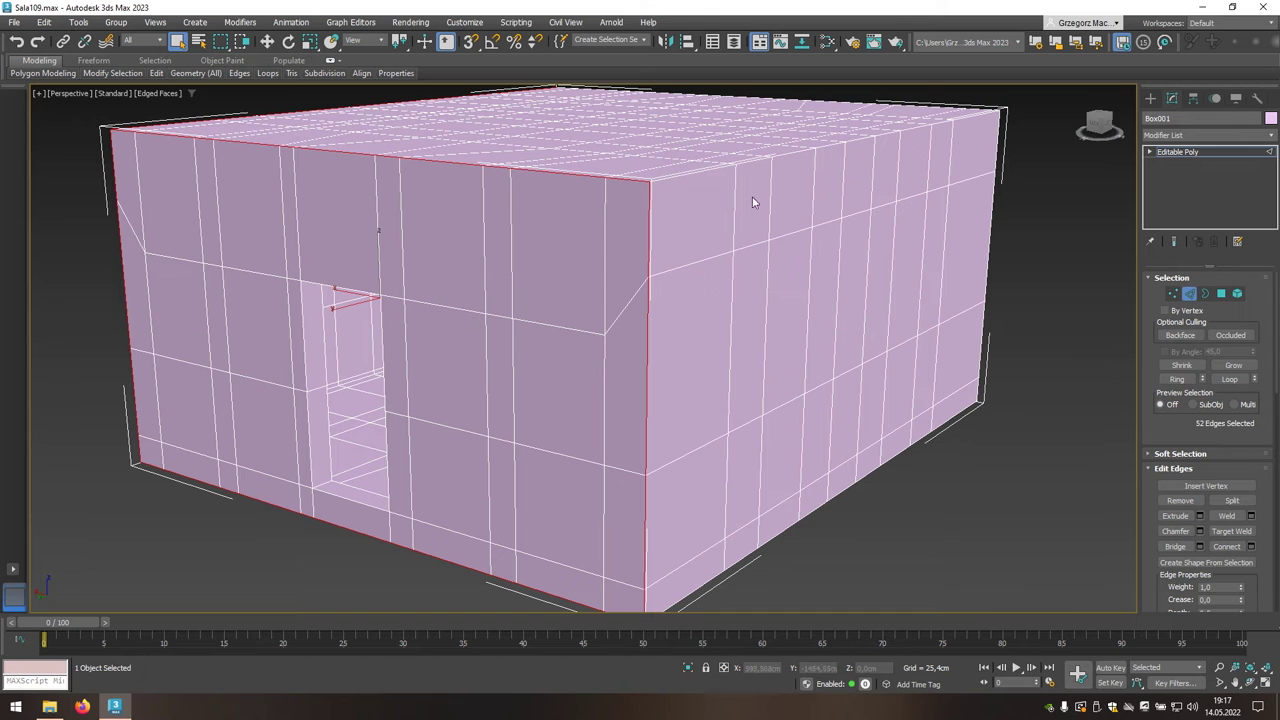
pyautogui.keyDown('ctrl'); pyautogui.doubleClick(747, 163); pyautogui.keyUp('ctrl')
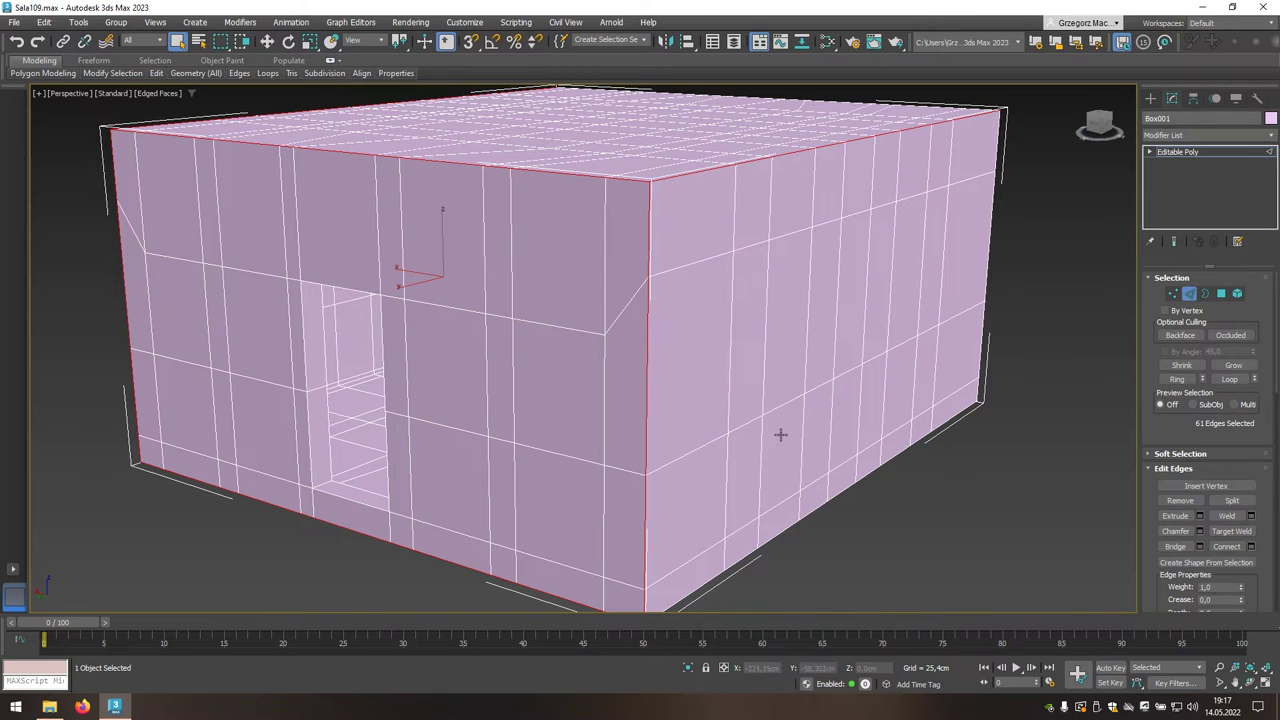
pyautogui.keyDown('ctrl'); pyautogui.doubleClick(785, 531); pyautogui.keyUp('ctrl')
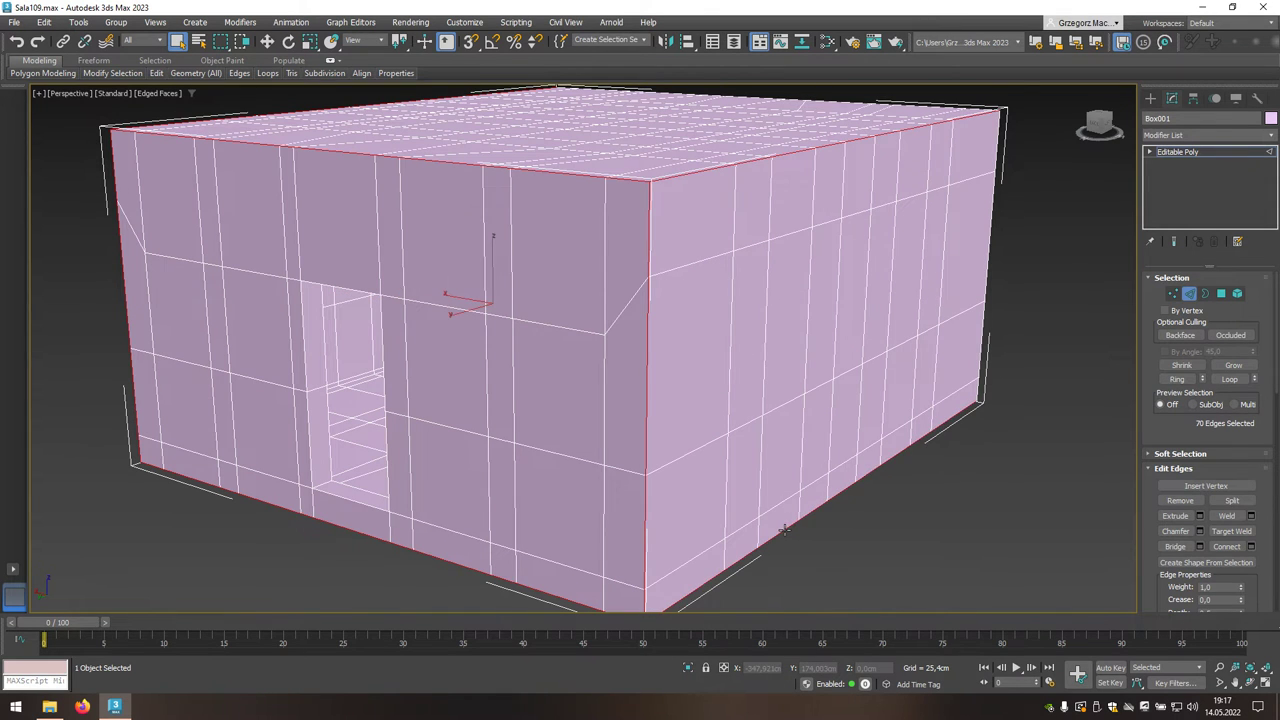
# Add the window side's vertical corner, top and lower edge loops, reaching 96 outer edges.
pyautogui.moveTo(1013, 503)
pyautogui.keyDown('alt'); pyautogui.mouseDown(button='middle')
pyautogui.moveTo(920, 514)
pyautogui.moveTo(740, 420)
pyautogui.mouseUp(button='middle'); pyautogui.keyUp('alt')
pyautogui.keyDown('ctrl'); pyautogui.doubleClick(737, 408); pyautogui.keyUp('ctrl')
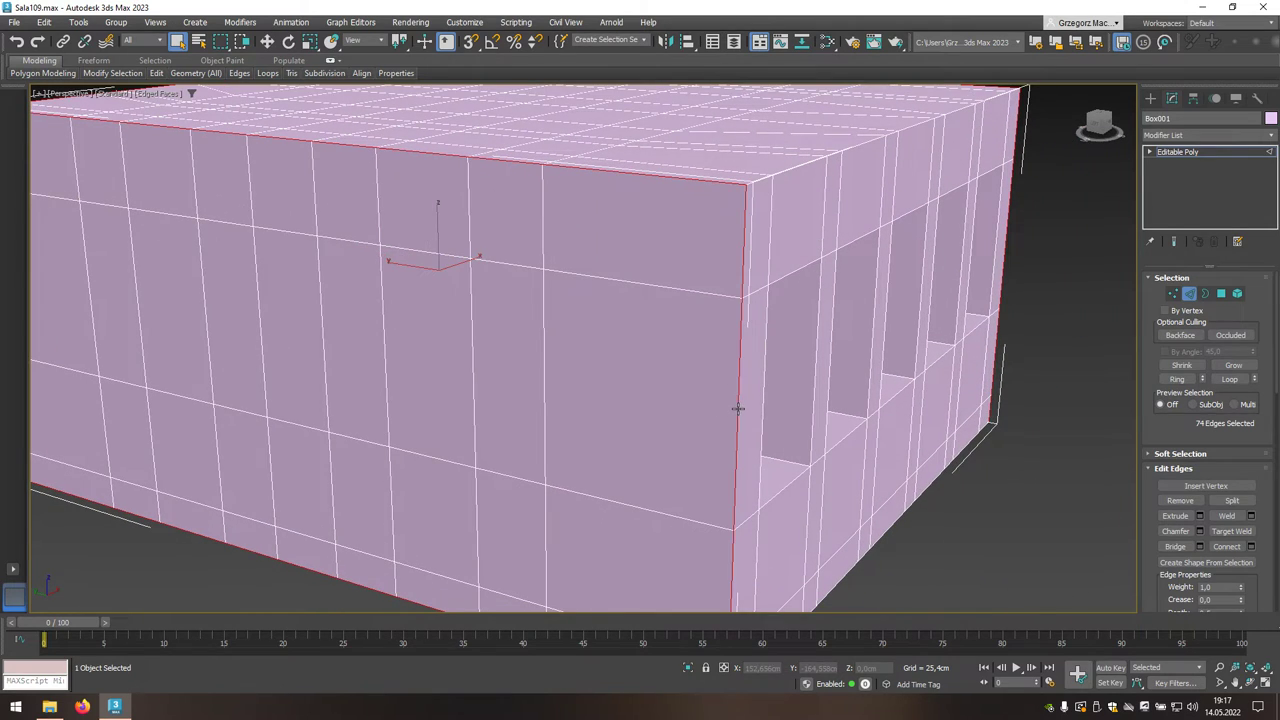
pyautogui.keyDown('ctrl'); pyautogui.doubleClick(792, 169); pyautogui.keyUp('ctrl')
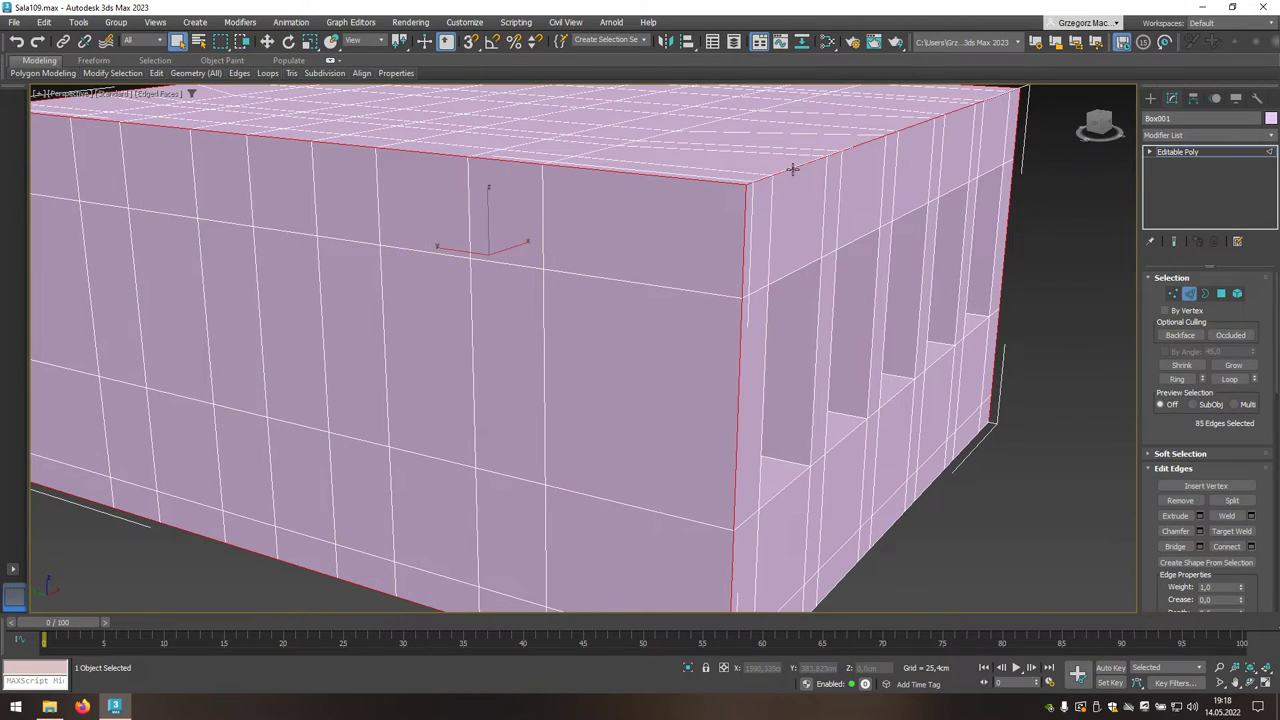
pyautogui.keyDown('ctrl'); pyautogui.doubleClick(893, 524); pyautogui.keyUp('ctrl')
pyautogui.keyDown('alt'); pyautogui.moveTo(996, 515); pyautogui.dragTo(850, 512, button='middle'); pyautogui.keyUp('alt')
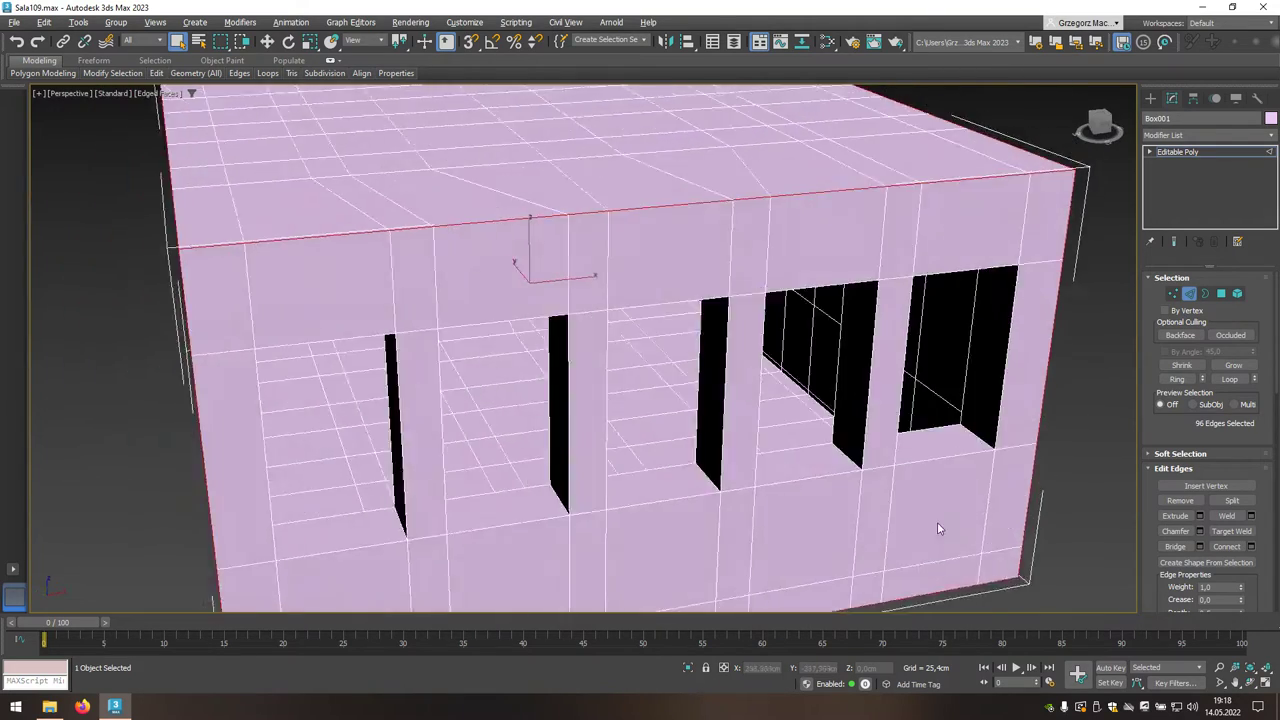
pyautogui.scroll(-3, 851, 512)
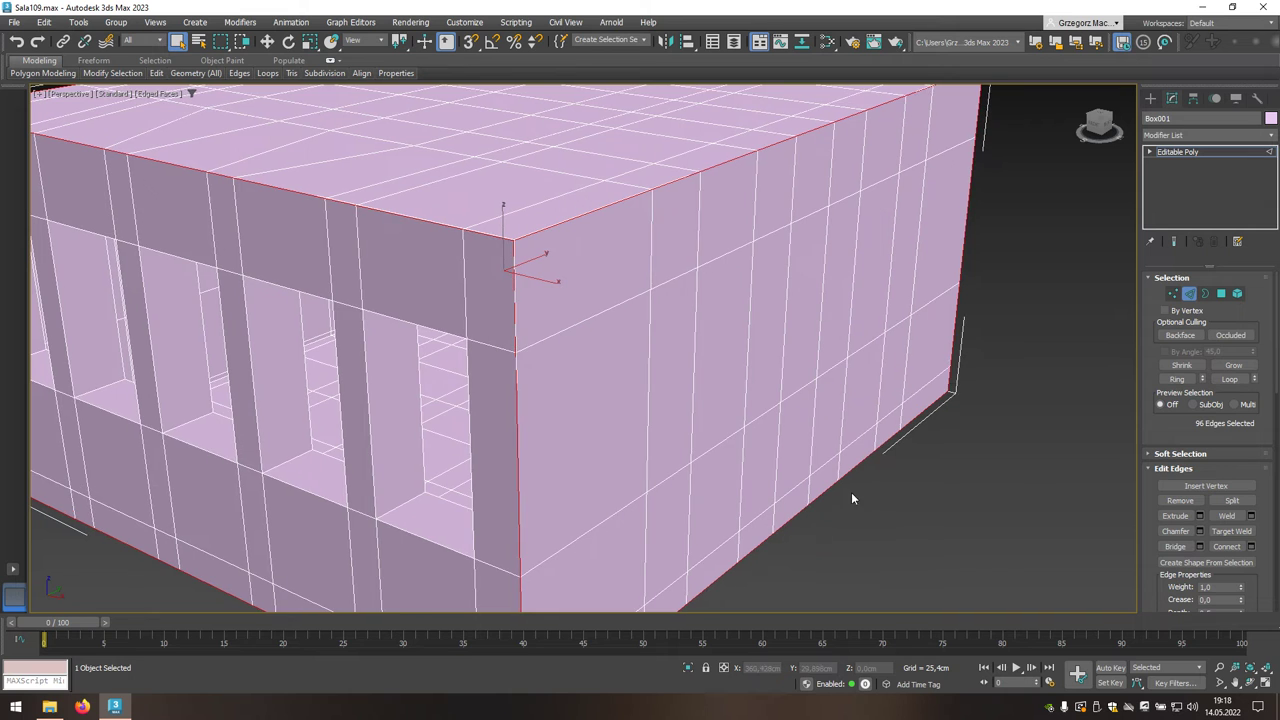
pyautogui.scroll(-3, 851, 495)
pyautogui.moveTo(835, 487); pyautogui.dragTo(846, 503, button='middle')
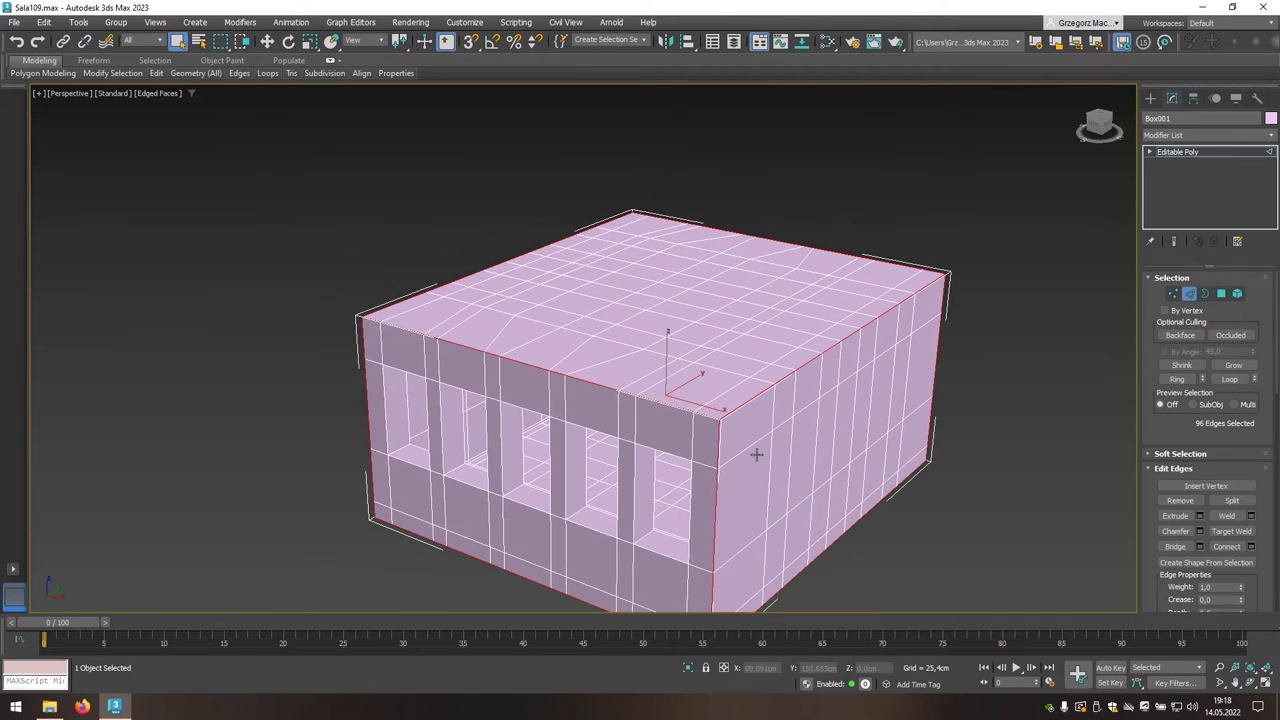
pyautogui.scroll(3, 711, 406)
pyautogui.scroll(3, 710, 410)
pyautogui.scroll(2, 711, 410)
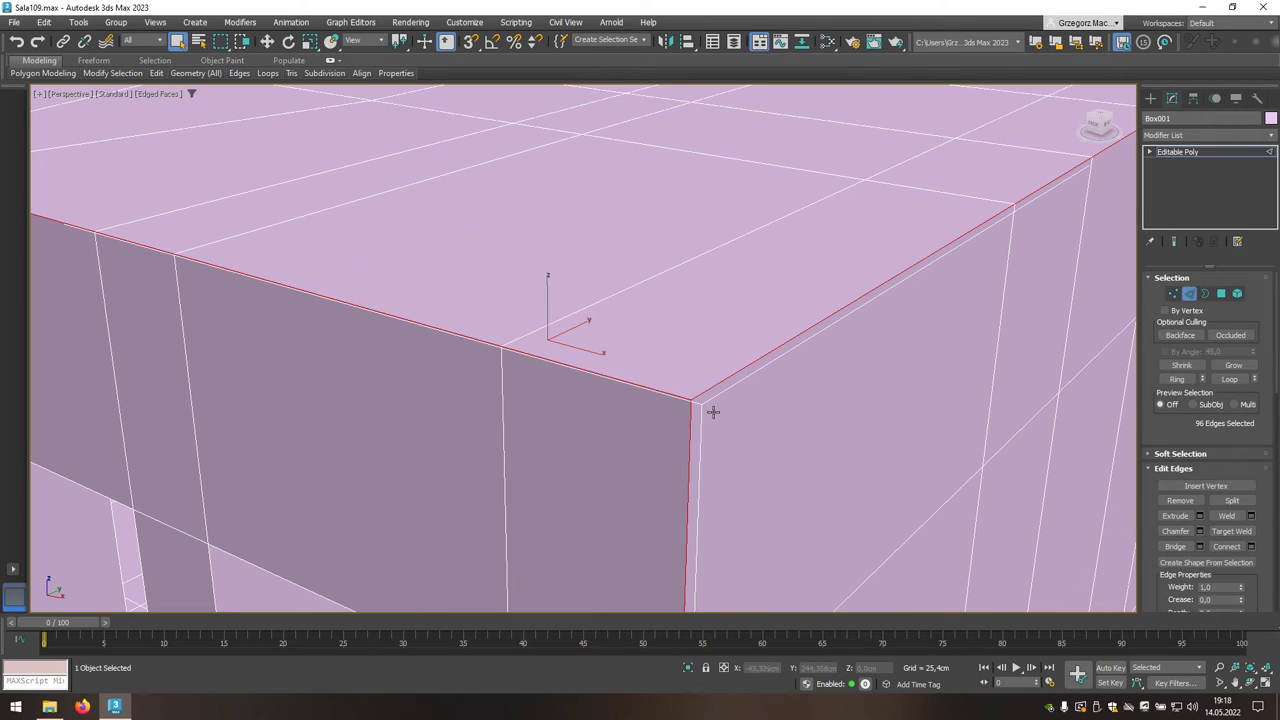
# Chamfer the 96 outer edges in Quad mode with a 1,0cm amount and 0,0 tension.
pyautogui.click(1201, 531)
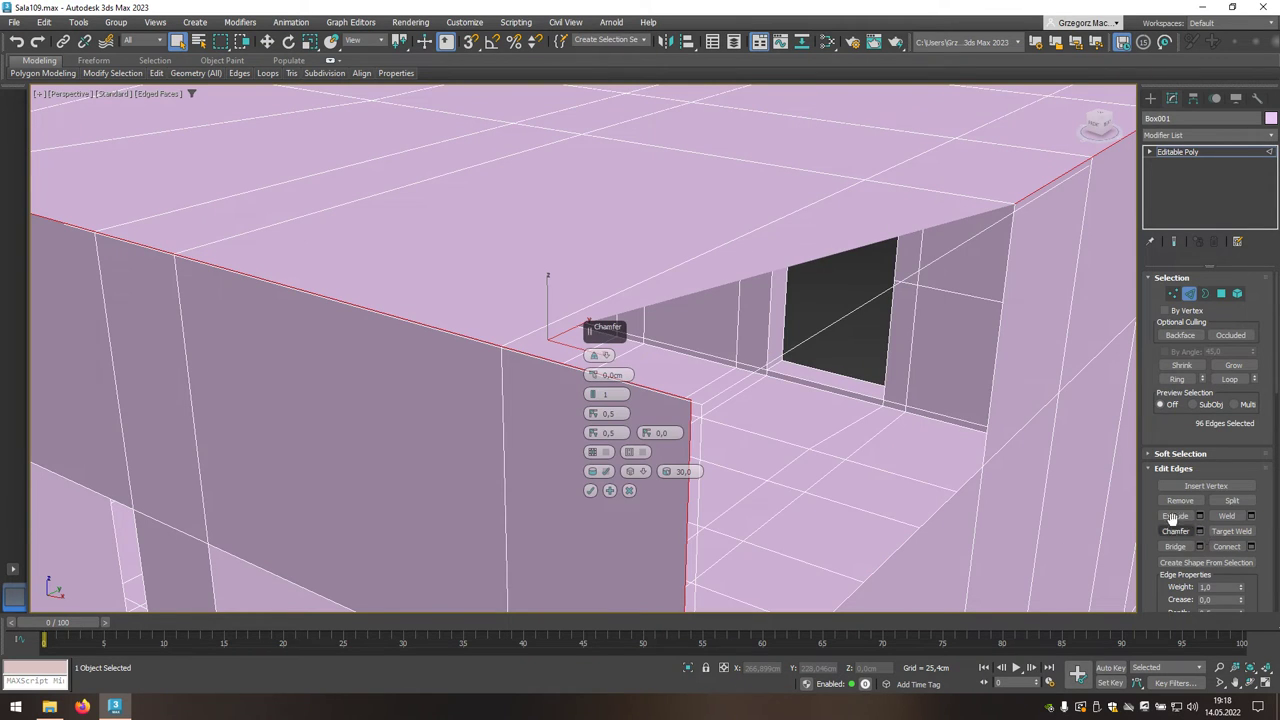
pyautogui.click(605, 358)
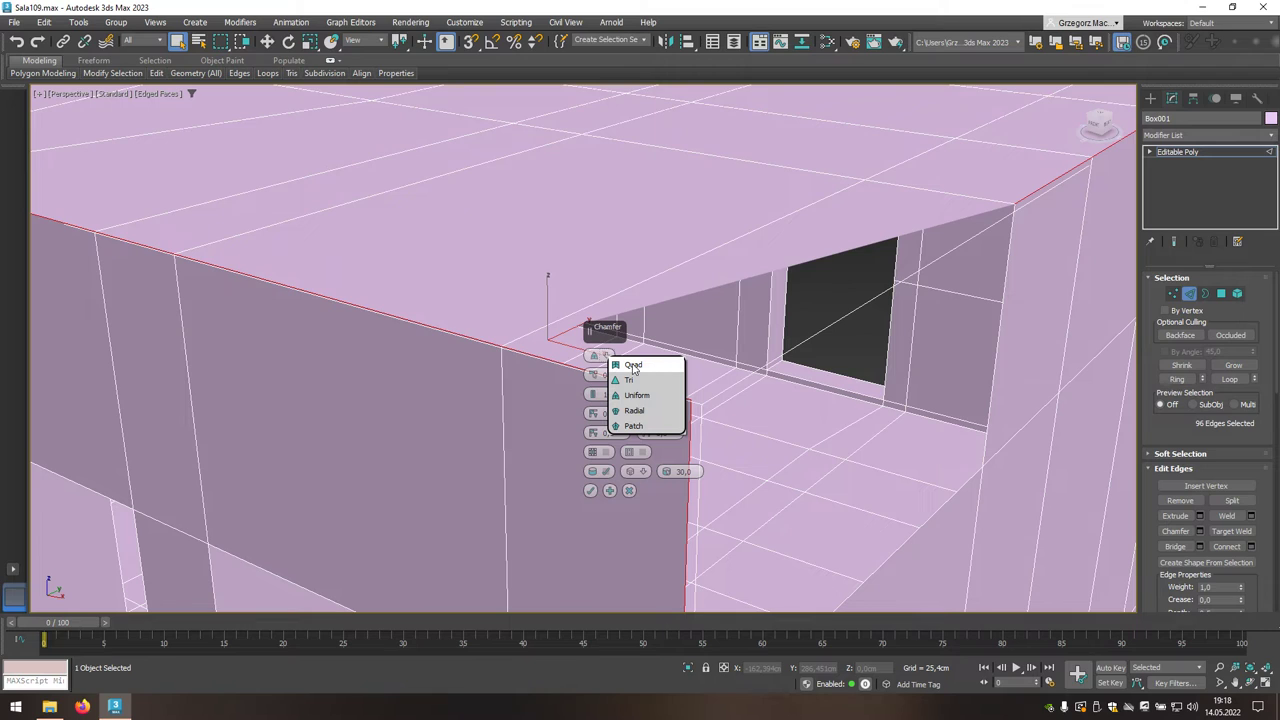
pyautogui.click(648, 367)
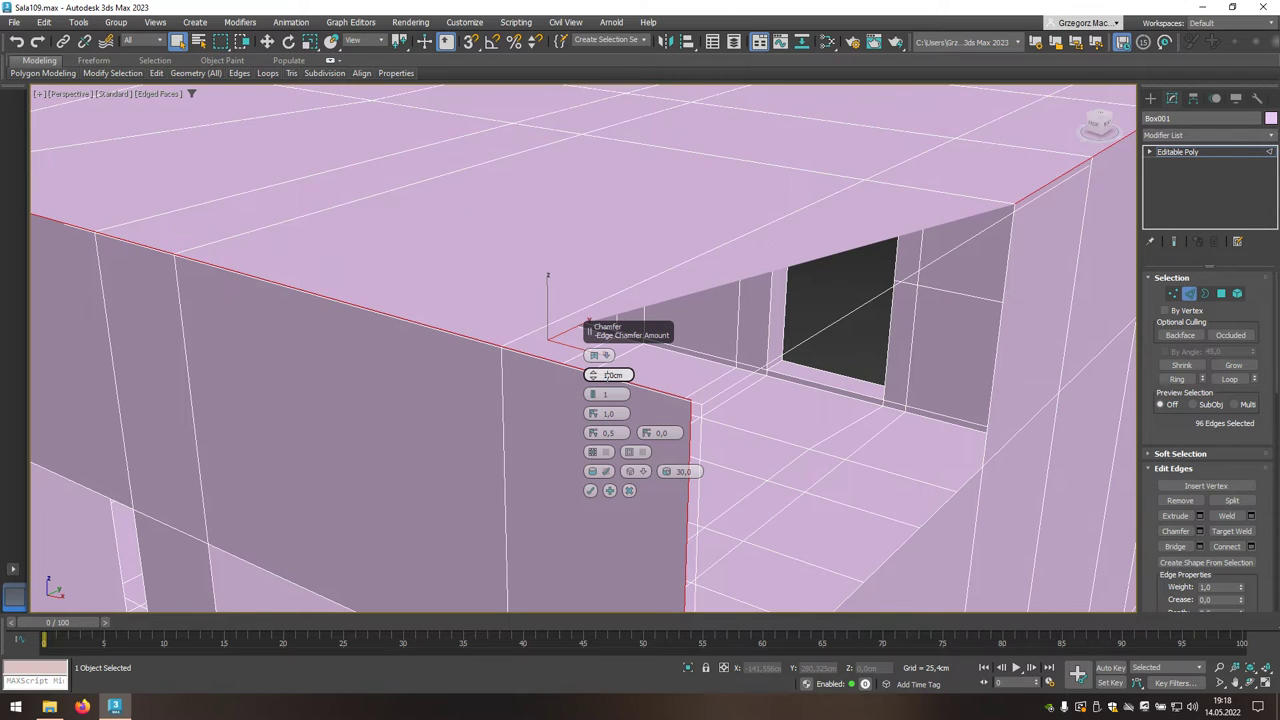
pyautogui.press('Return')
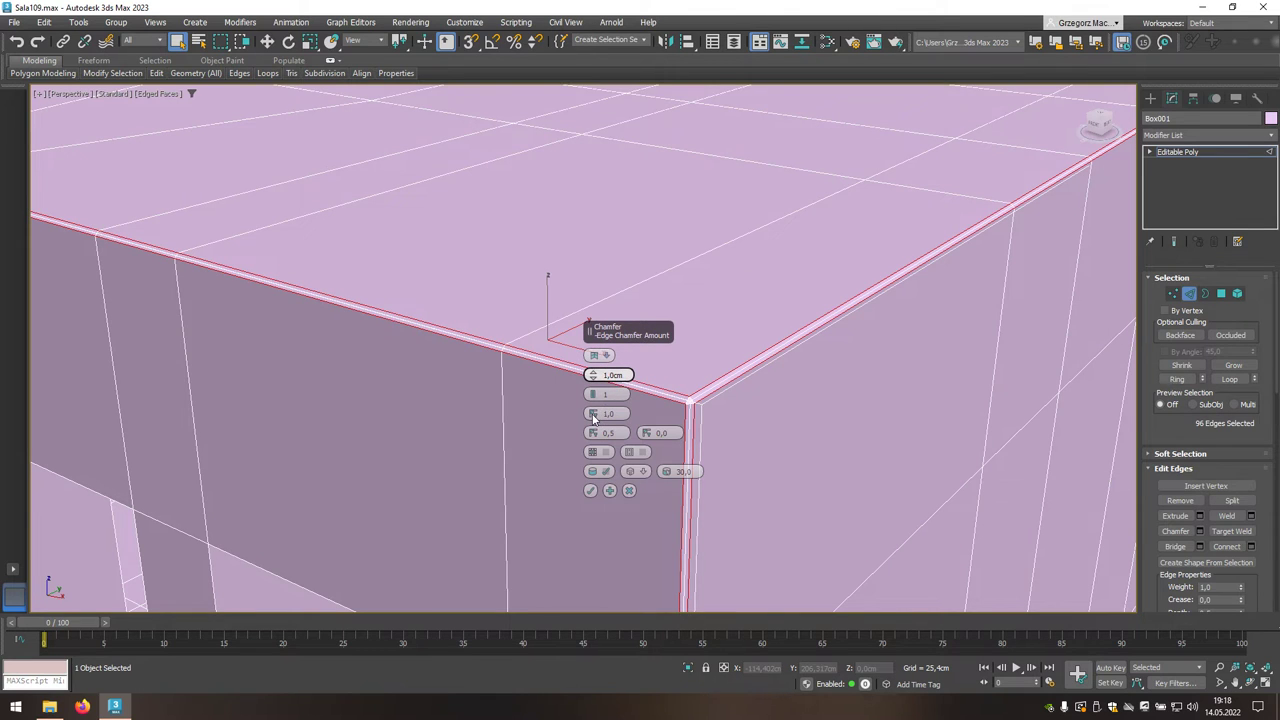
pyautogui.moveTo(593, 418); pyautogui.dragTo(577, 600)
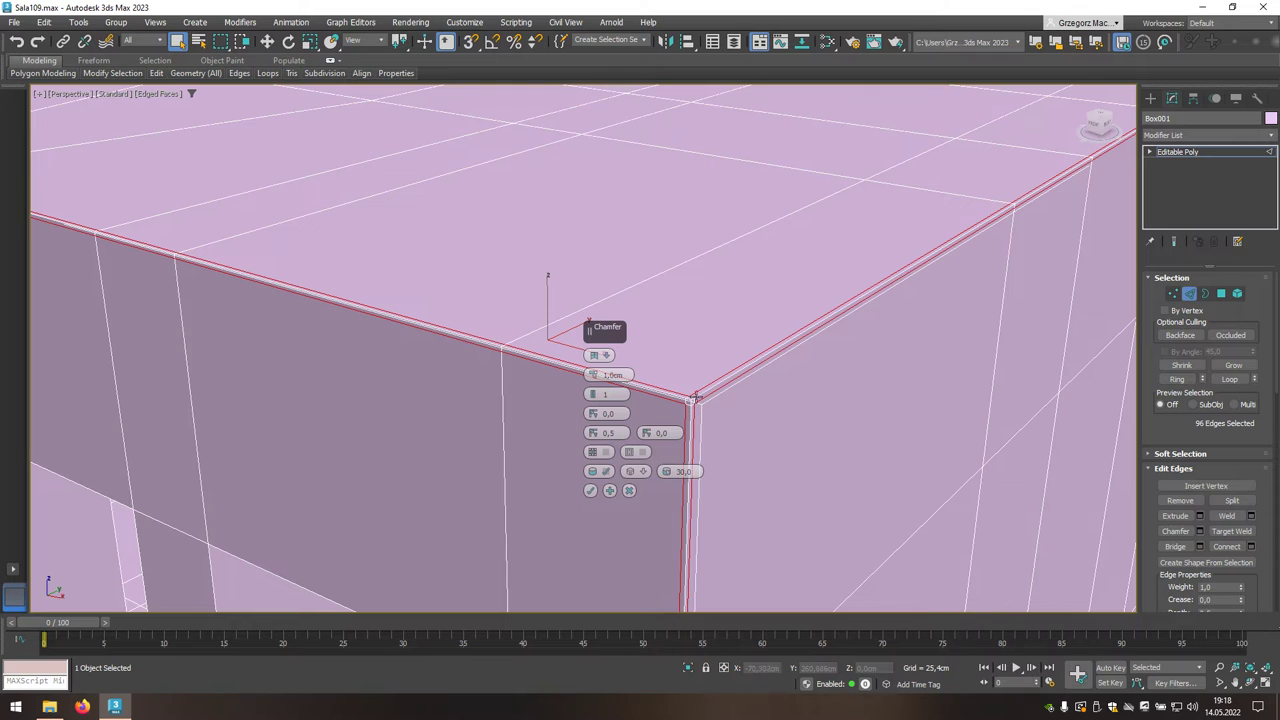
pyautogui.click(591, 491)
pyautogui.moveTo(694, 471)
pyautogui.keyDown('alt'); pyautogui.mouseDown(button='middle')
pyautogui.moveTo(686, 420)
pyautogui.moveTo(749, 449)
pyautogui.moveTo(737, 429)
pyautogui.mouseUp(button='middle'); pyautogui.keyUp('alt')
pyautogui.scroll(-5, 686, 420)
# Start a new selection with the back and left walls' floor edge loops and an inner corner edge.
pyautogui.click(762, 515)
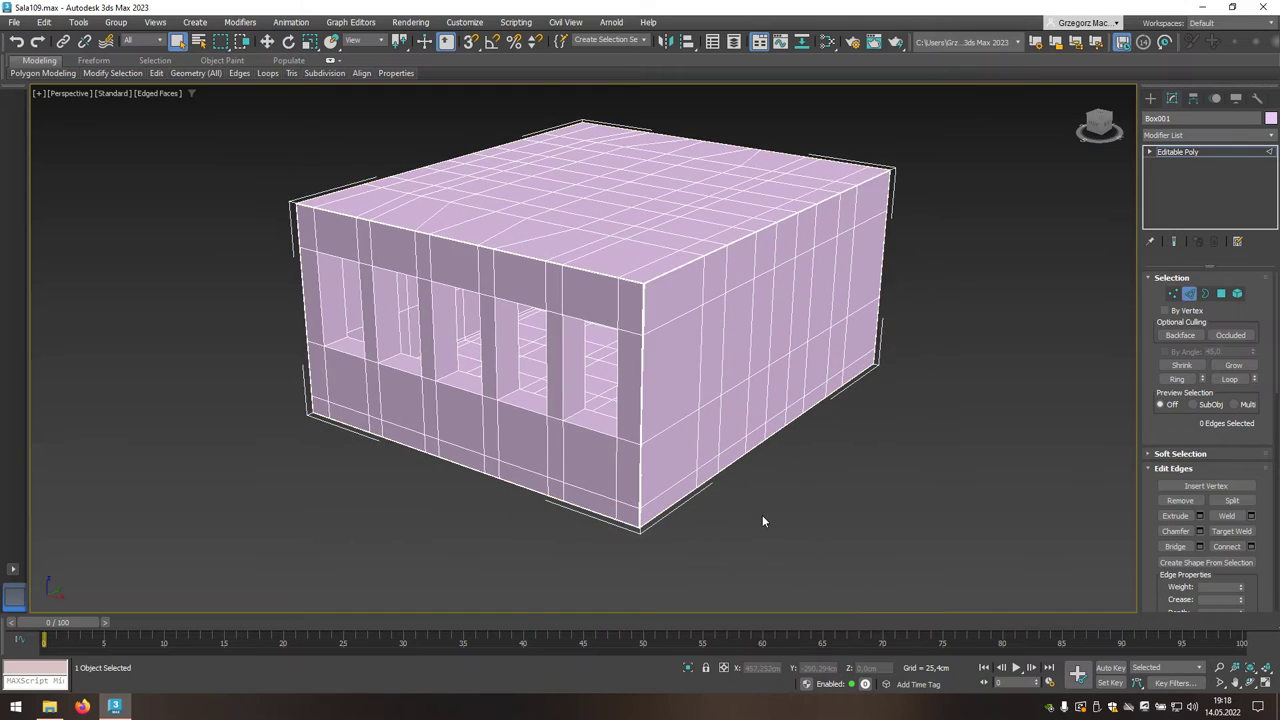
pyautogui.moveTo(762, 515)
pyautogui.keyDown('alt'); pyautogui.mouseDown(button='middle')
pyautogui.moveTo(774, 454)
pyautogui.moveTo(846, 480)
pyautogui.moveTo(751, 449)
pyautogui.mouseUp(button='middle'); pyautogui.keyUp('alt')
pyautogui.scroll(3, 749, 445)
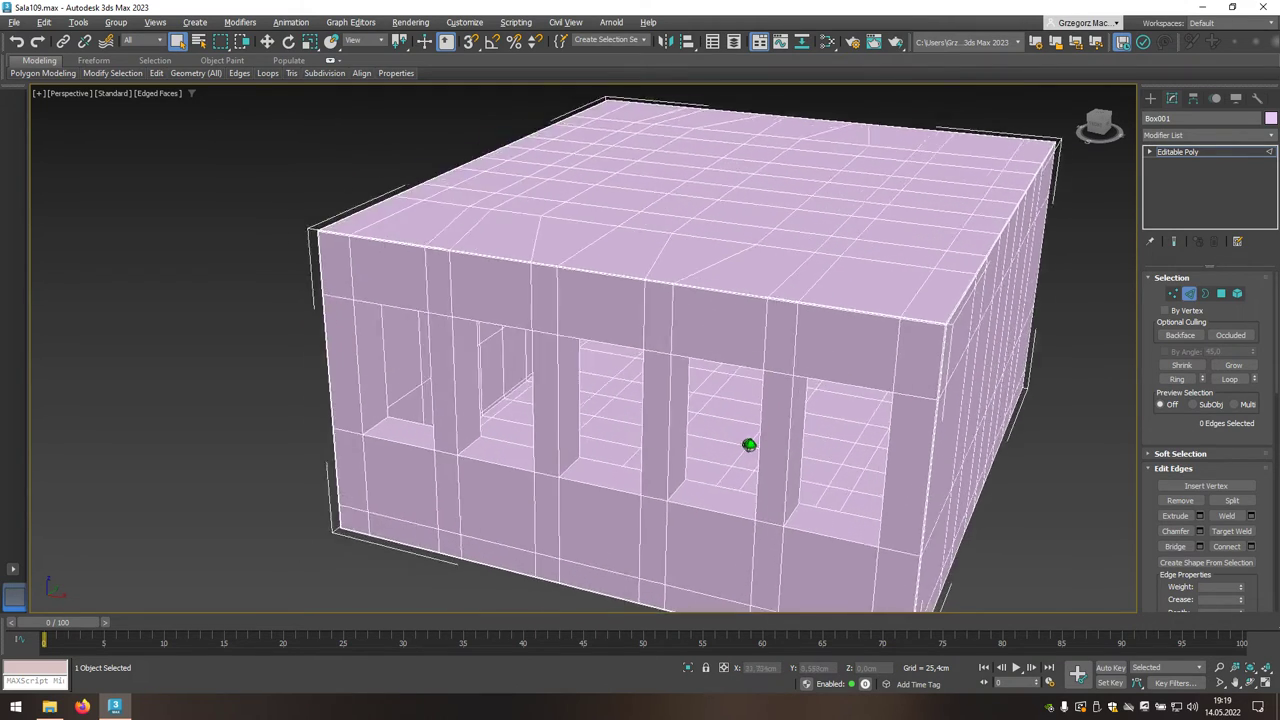
pyautogui.scroll(5, 749, 445)
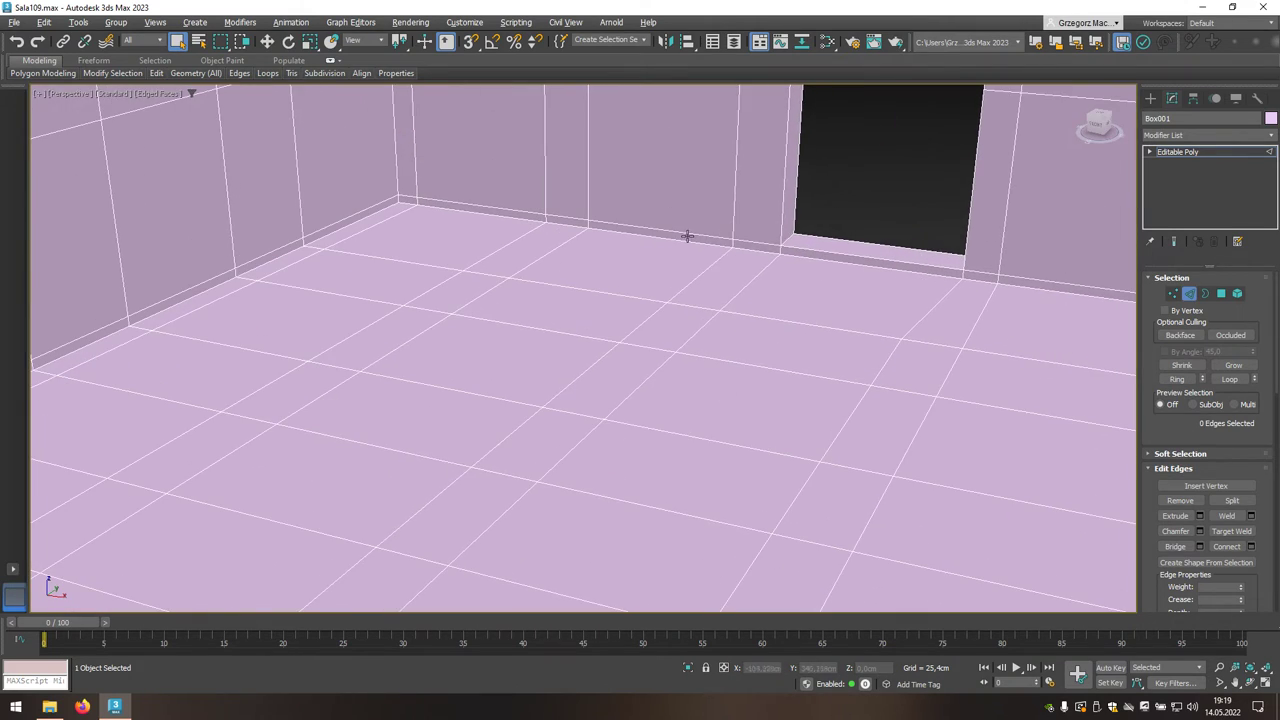
pyautogui.doubleClick(685, 240)
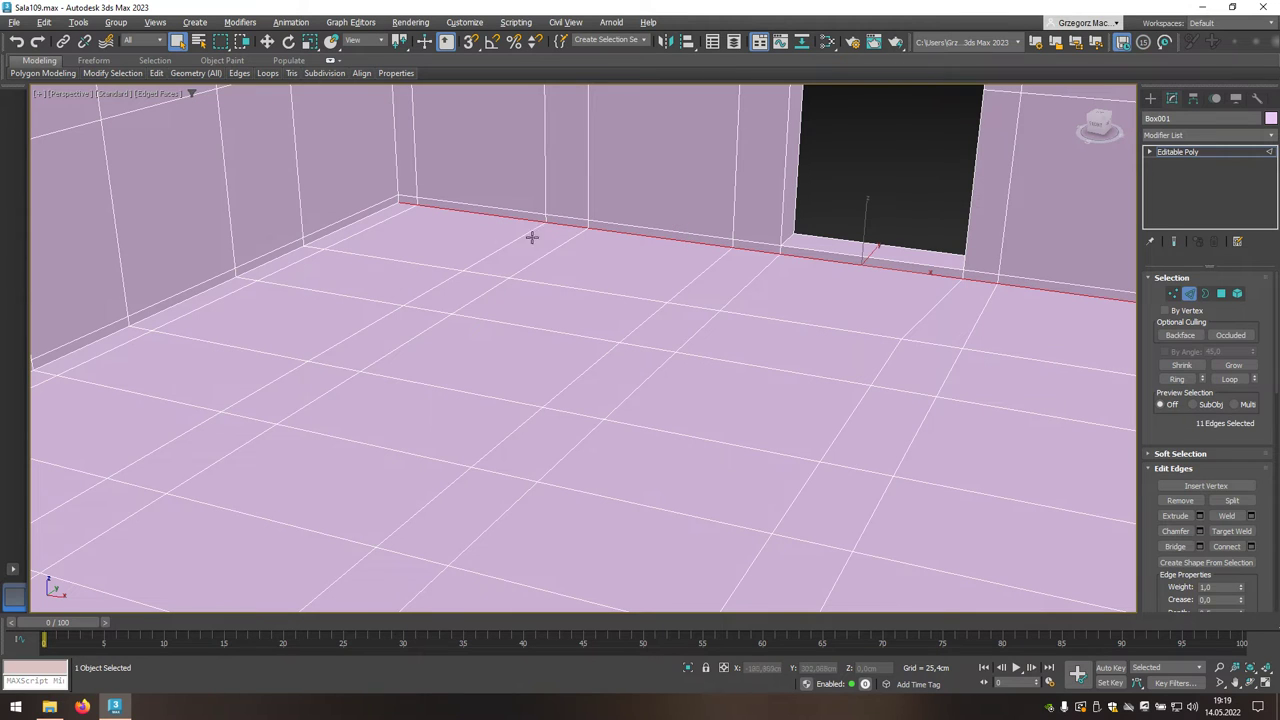
pyautogui.keyDown('ctrl'); pyautogui.doubleClick(376, 211); pyautogui.keyUp('ctrl')
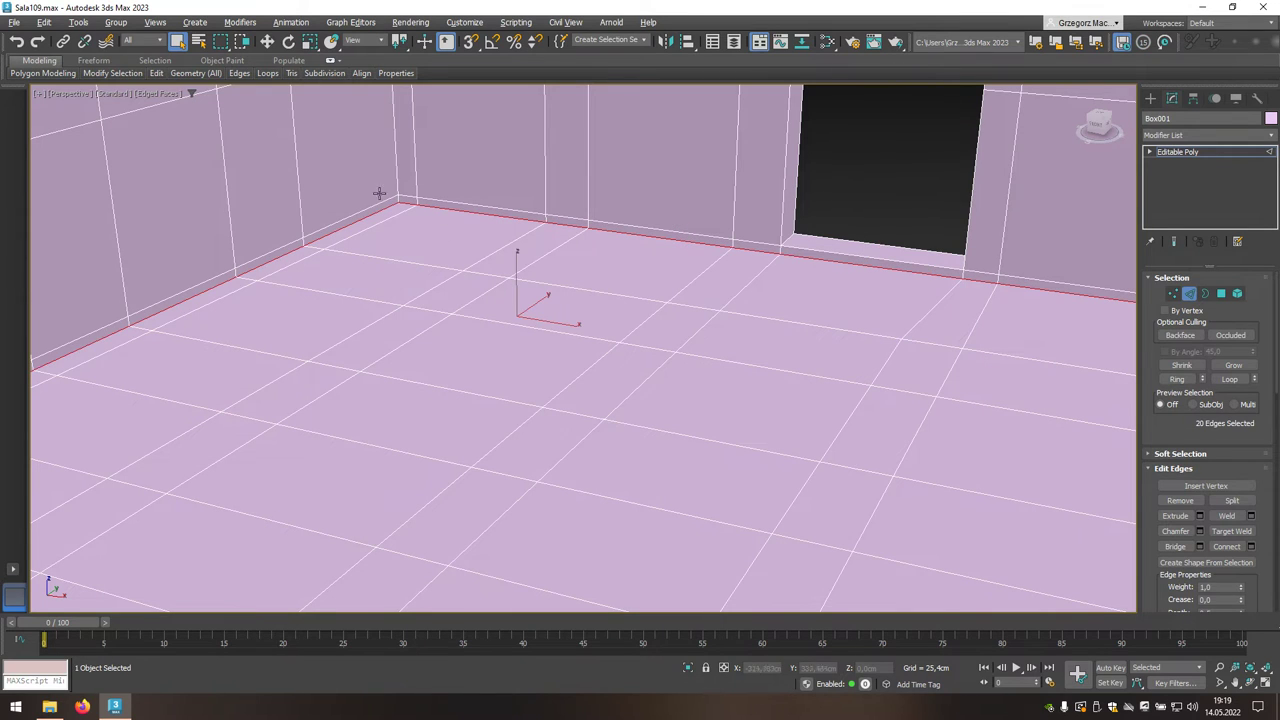
pyautogui.keyDown('ctrl'); pyautogui.doubleClick(396, 172); pyautogui.keyUp('ctrl')
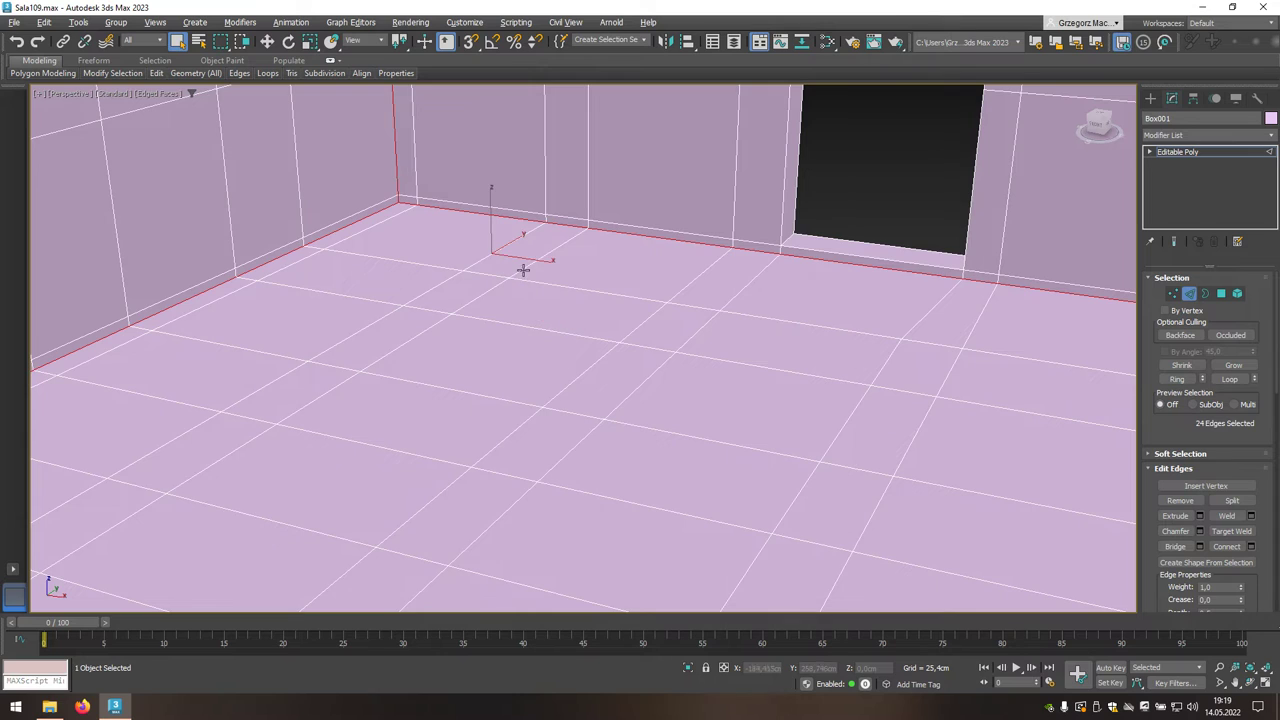
pyautogui.scroll(2, 645, 325)
pyautogui.scroll(3, 670, 328)
pyautogui.scroll(3, 494, 443)
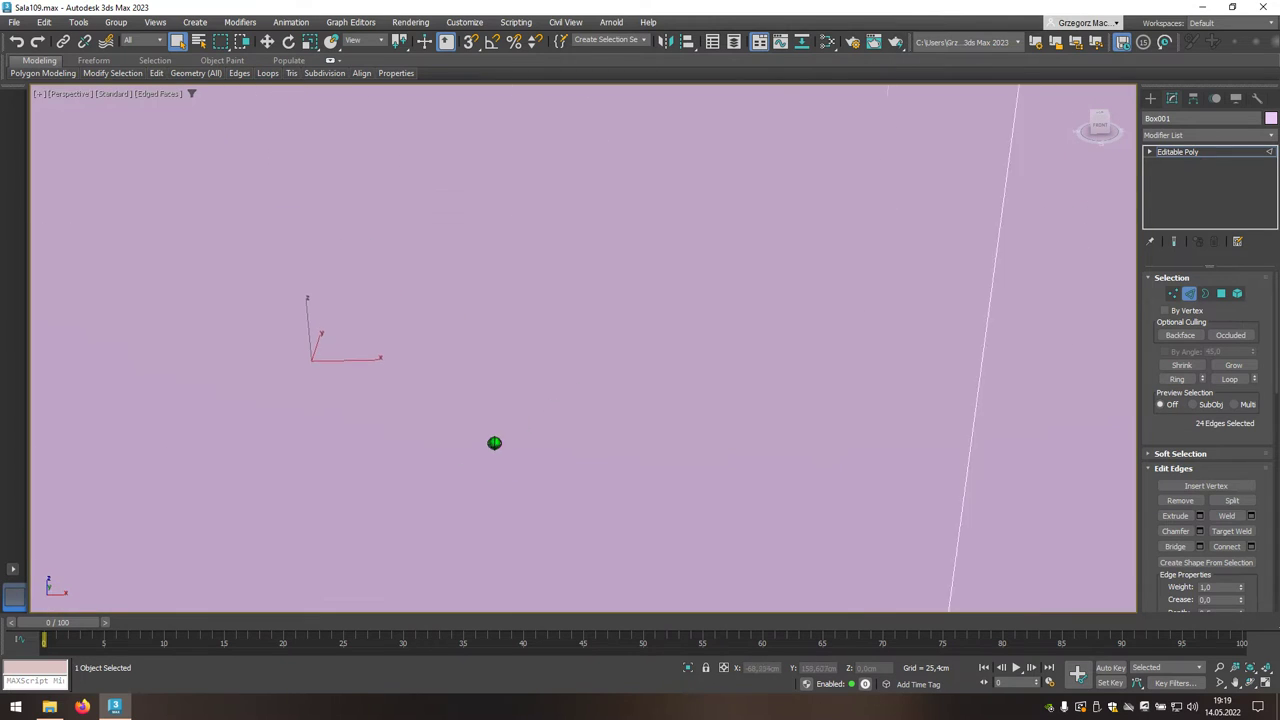
pyautogui.scroll(-4, 494, 443)
# Add the vertical wall-corner loops and the right and far walls' floor edges.
pyautogui.moveTo(494, 443)
pyautogui.keyDown('alt'); pyautogui.mouseDown(button='middle')
pyautogui.moveTo(560, 430)
pyautogui.moveTo(477, 491)
pyautogui.moveTo(1046, 337)
pyautogui.moveTo(954, 309)
pyautogui.moveTo(825, 393)
pyautogui.mouseUp(button='middle'); pyautogui.keyUp('alt')
pyautogui.keyDown('ctrl'); pyautogui.doubleClick(765, 218); pyautogui.keyUp('ctrl')
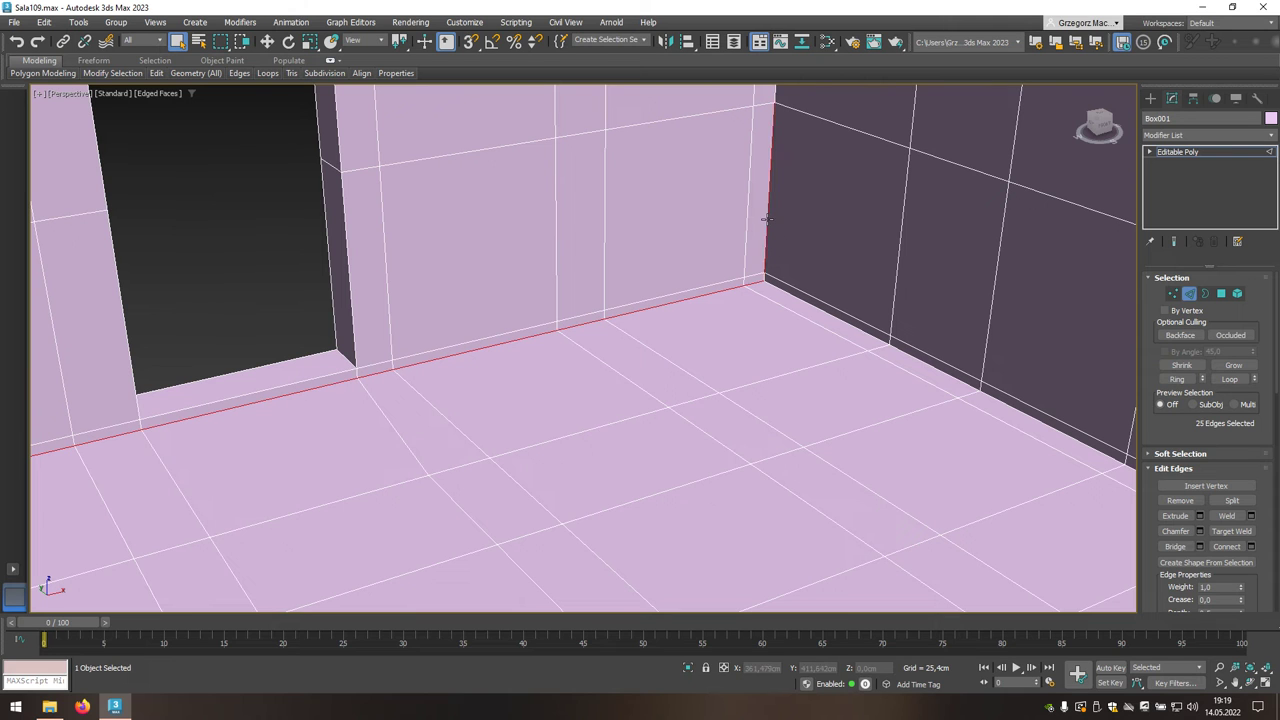
pyautogui.keyDown('ctrl'); pyautogui.doubleClick(786, 290); pyautogui.keyUp('ctrl')
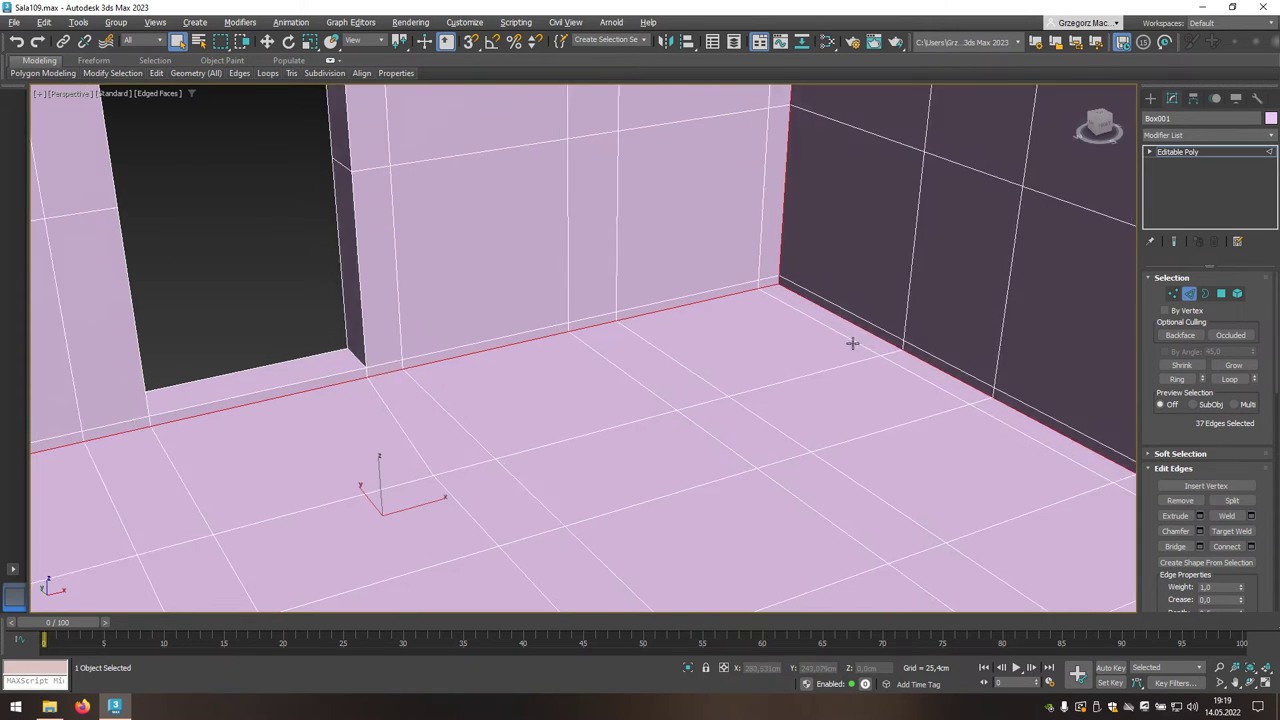
pyautogui.scroll(1, 851, 343)
pyautogui.scroll(4, 951, 348)
pyautogui.scroll(-1, 977, 346)
pyautogui.scroll(-2, 1009, 343)
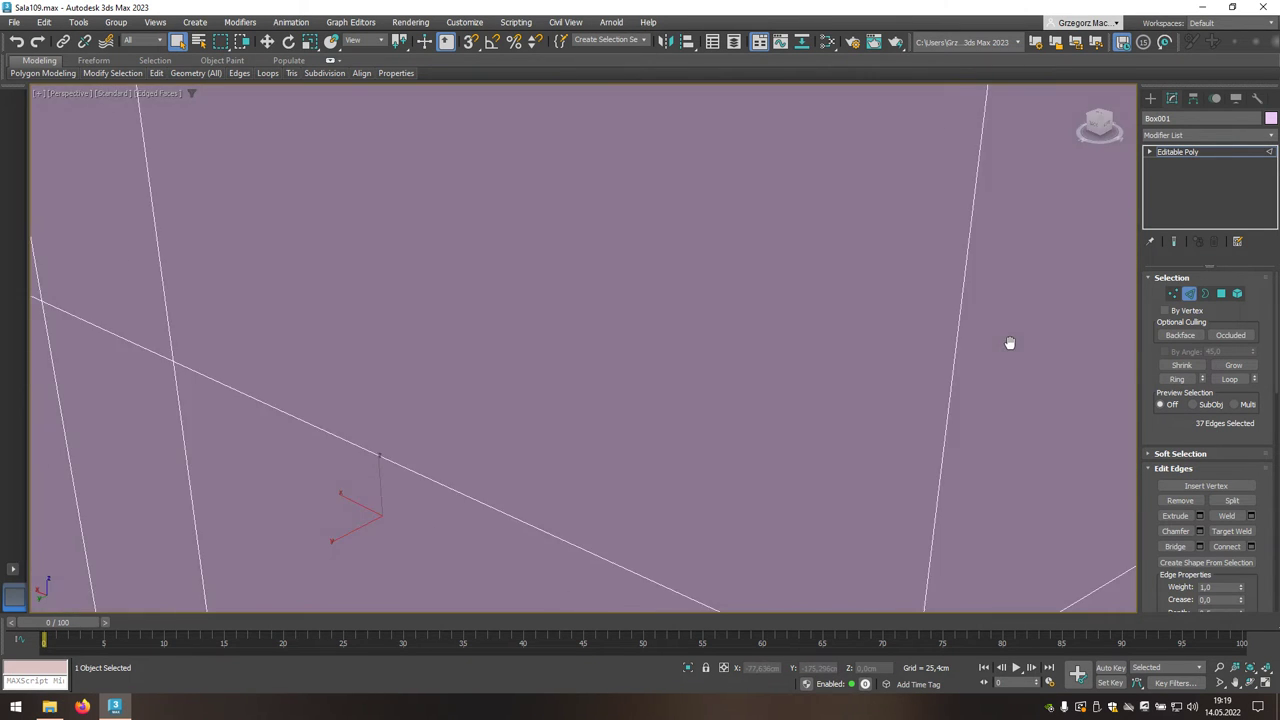
pyautogui.scroll(-1, 1009, 343)
pyautogui.scroll(-1, 1009, 343)
pyautogui.scroll(-2, 954, 309)
pyautogui.scroll(1, 1086, 274)
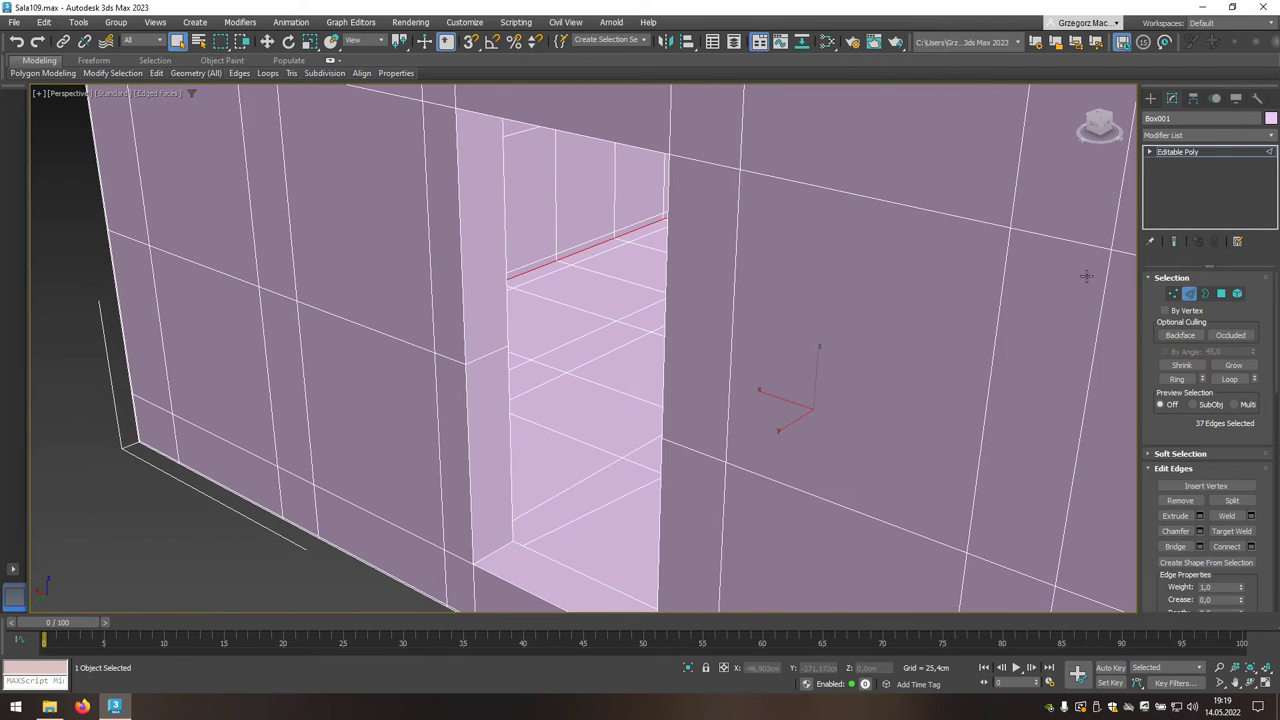
pyautogui.scroll(1, 677, 297)
pyautogui.scroll(2, 694, 289)
pyautogui.scroll(-2, 694, 289)
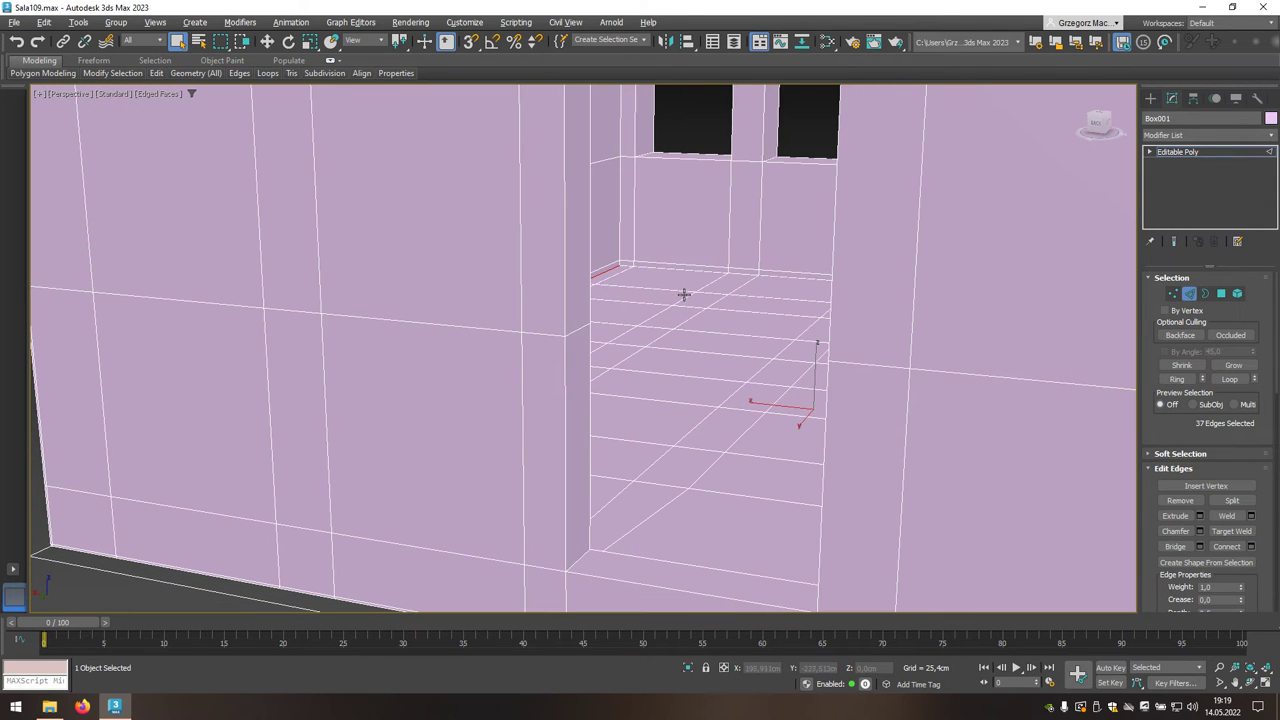
pyautogui.keyDown('ctrl'); pyautogui.click(620, 215); pyautogui.keyUp('ctrl')
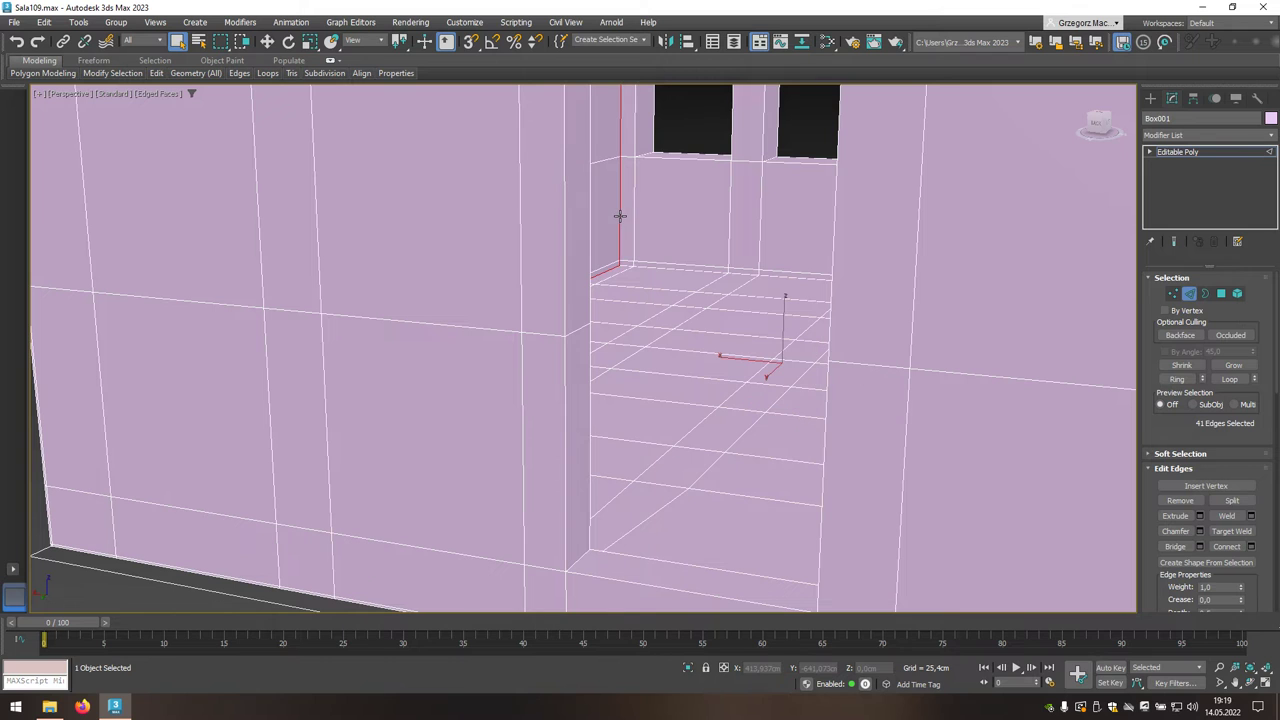
pyautogui.keyDown('ctrl'); pyautogui.click(659, 268); pyautogui.keyUp('ctrl')
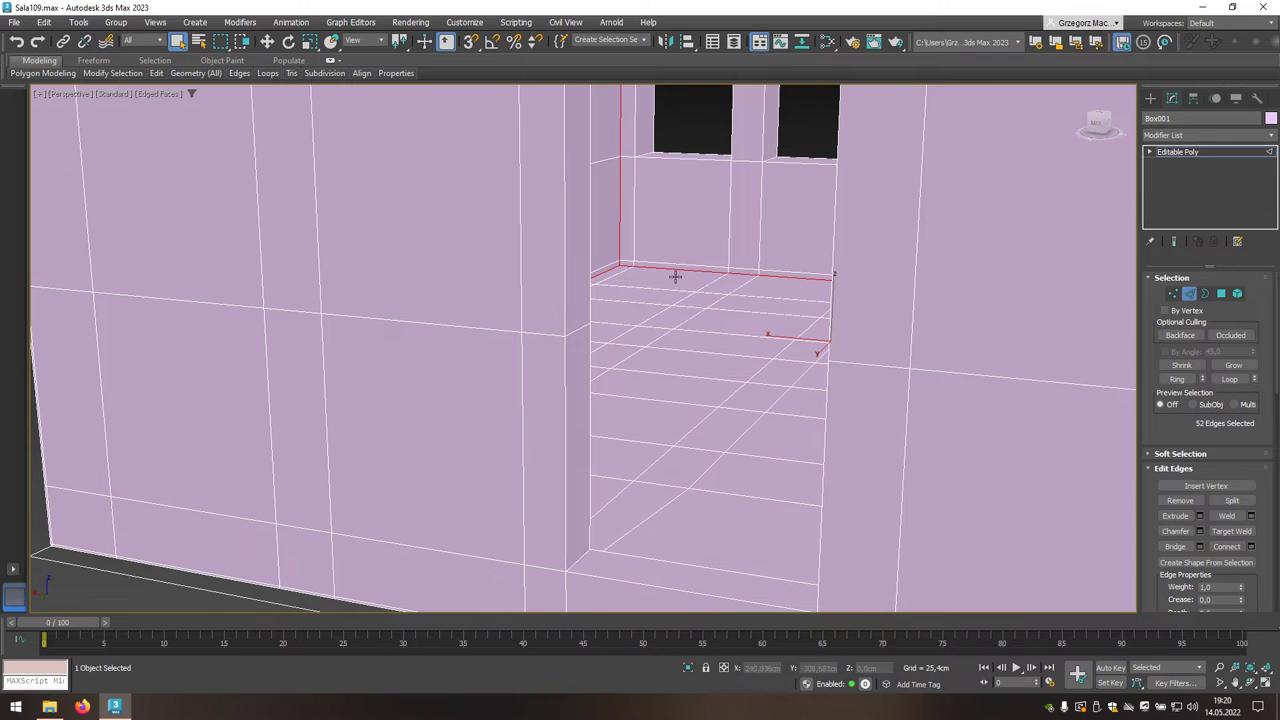
# Add the beam's top loop, the wall-ceiling loop and the walls' top edges, totalling 96 interior edges.
pyautogui.moveTo(675, 276)
pyautogui.keyDown('alt'); pyautogui.mouseDown(button='middle')
pyautogui.moveTo(731, 283)
pyautogui.moveTo(623, 283)
pyautogui.mouseUp(button='middle'); pyautogui.keyUp('alt')
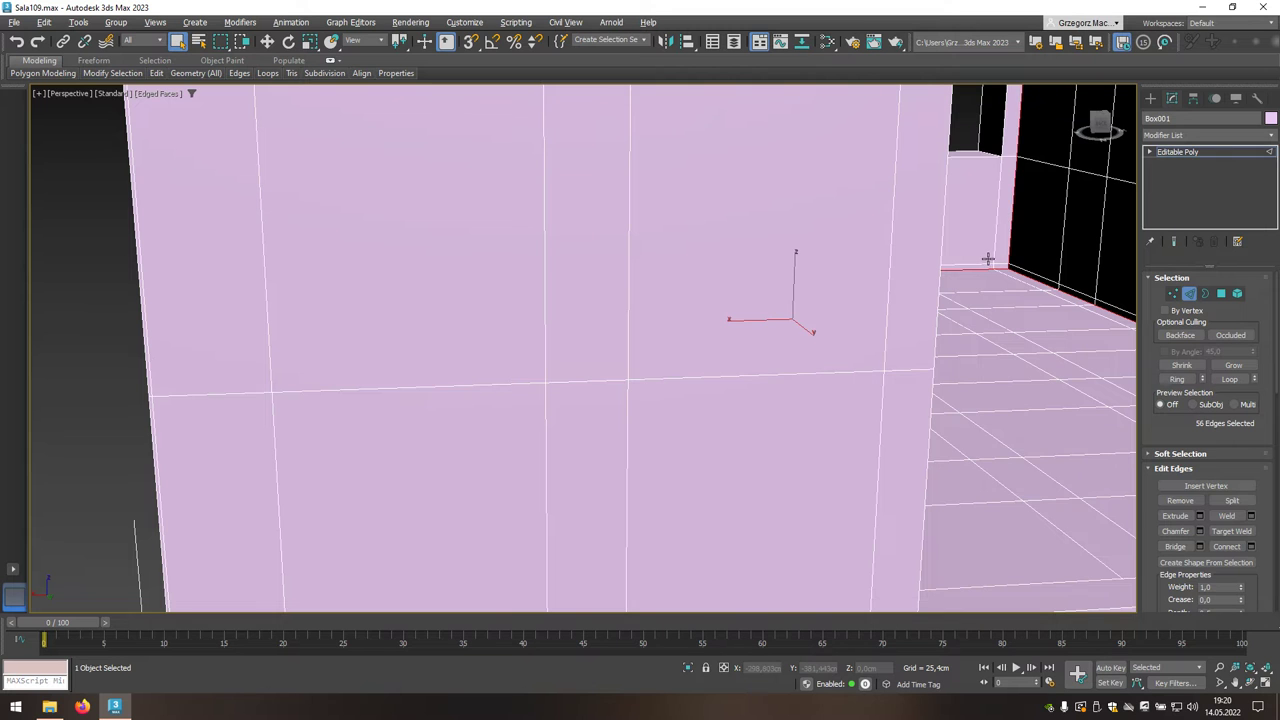
pyautogui.keyDown('alt'); pyautogui.moveTo(986, 257); pyautogui.dragTo(911, 420, button='middle'); pyautogui.keyUp('alt')
pyautogui.scroll(3, 823, 465)
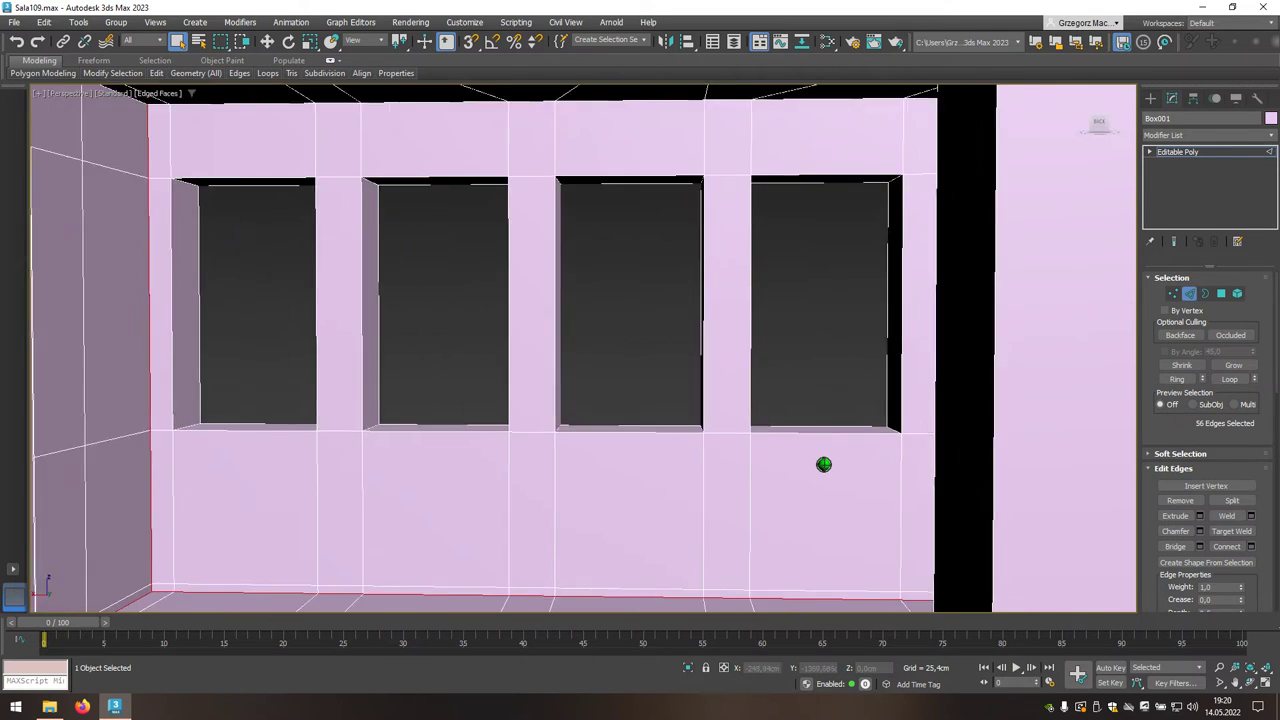
pyautogui.scroll(3, 823, 465)
pyautogui.keyDown('alt'); pyautogui.moveTo(823, 465); pyautogui.dragTo(823, 440, button='middle'); pyautogui.keyUp('alt')
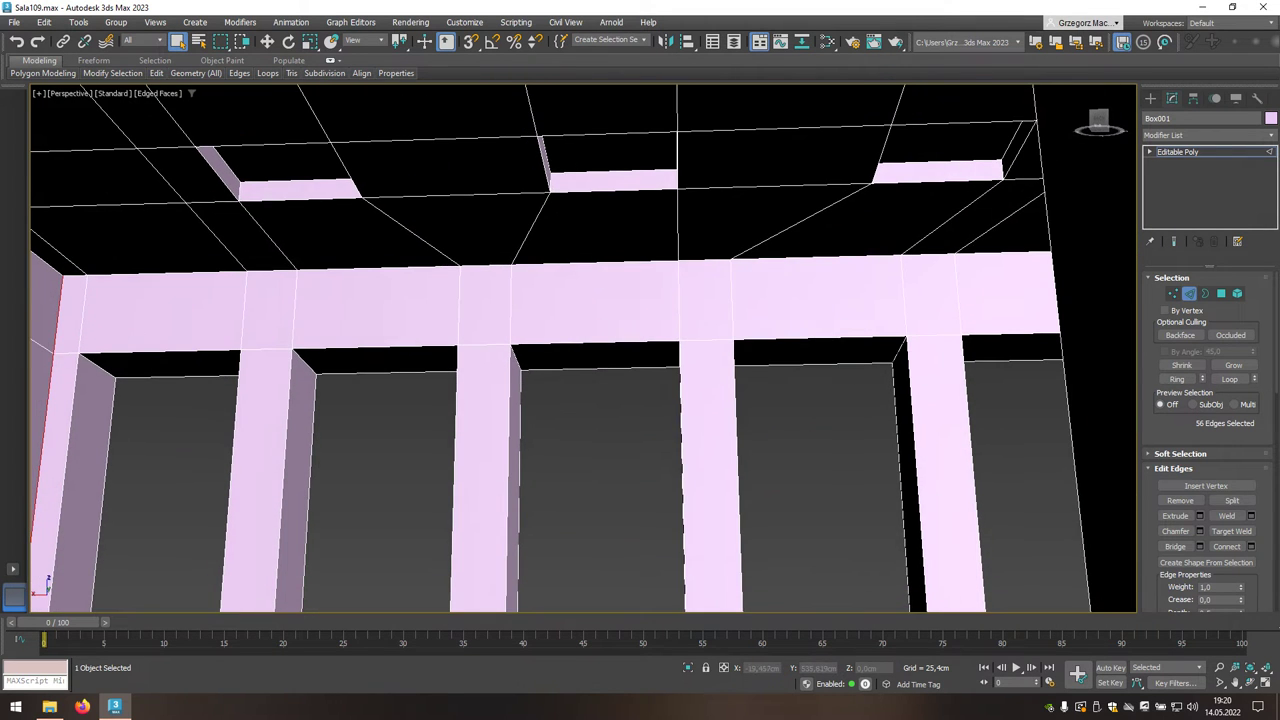
pyautogui.doubleClick(706, 258)
pyautogui.moveTo(726, 291)
pyautogui.keyDown('alt'); pyautogui.mouseDown(button='middle')
pyautogui.moveTo(805, 292)
pyautogui.moveTo(809, 369)
pyautogui.moveTo(768, 351)
pyautogui.moveTo(640, 370)
pyautogui.mouseUp(button='middle'); pyautogui.keyUp('alt')
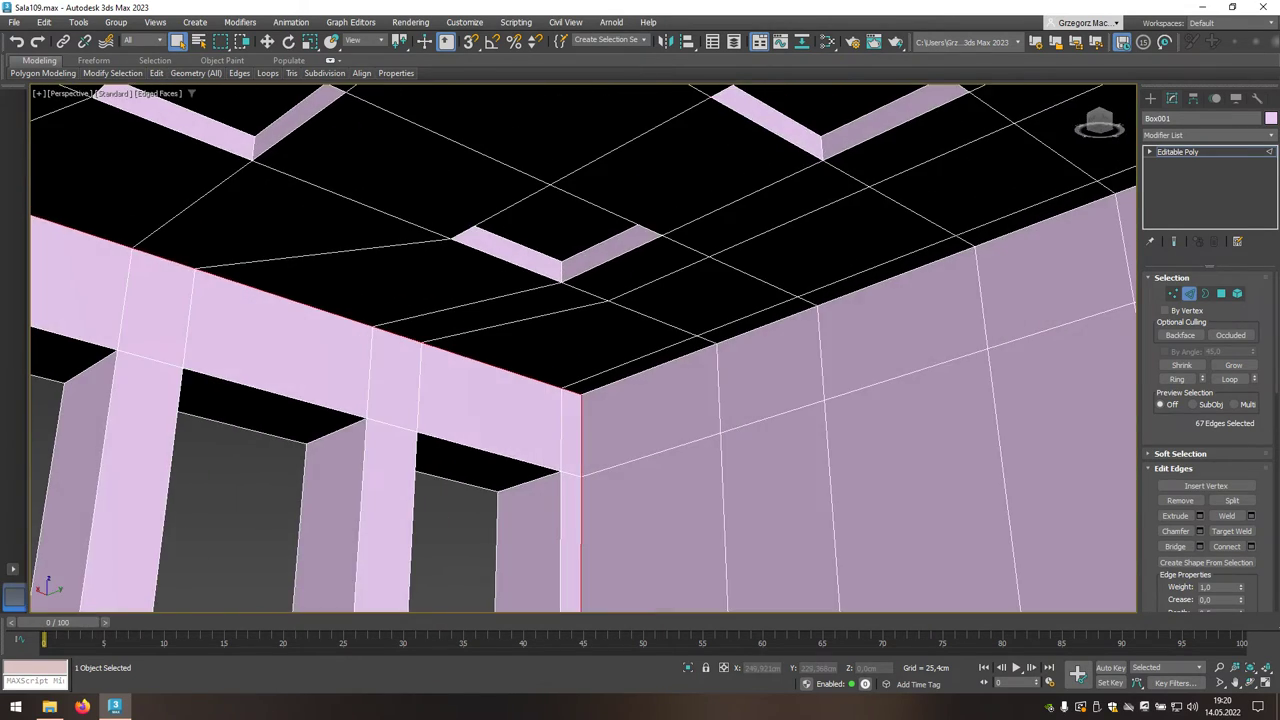
pyautogui.keyDown('ctrl'); pyautogui.doubleClick(789, 314); pyautogui.keyUp('ctrl')
pyautogui.moveTo(777, 372)
pyautogui.keyDown('alt'); pyautogui.mouseDown(button='middle')
pyautogui.moveTo(897, 371)
pyautogui.moveTo(868, 400)
pyautogui.moveTo(980, 409)
pyautogui.mouseUp(button='middle'); pyautogui.keyUp('alt')
pyautogui.keyDown('ctrl'); pyautogui.doubleClick(866, 405); pyautogui.keyUp('ctrl')
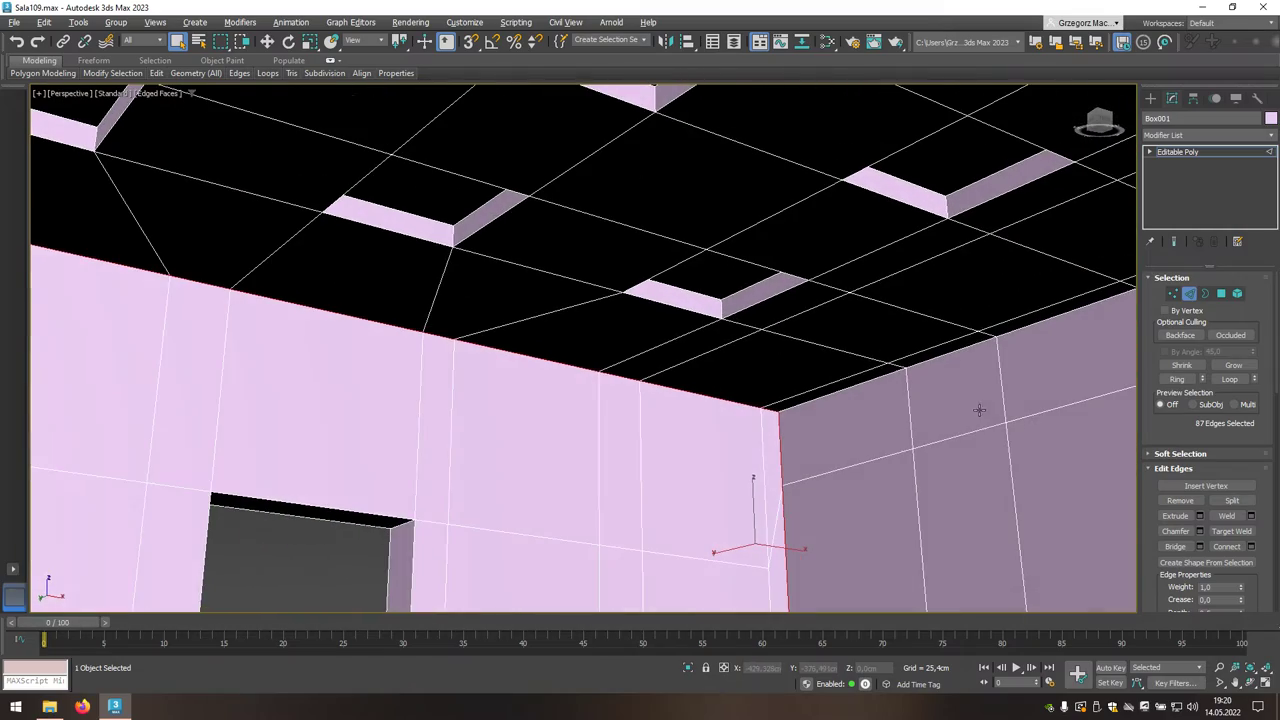
pyautogui.keyDown('ctrl'); pyautogui.doubleClick(875, 380); pyautogui.keyUp('ctrl')
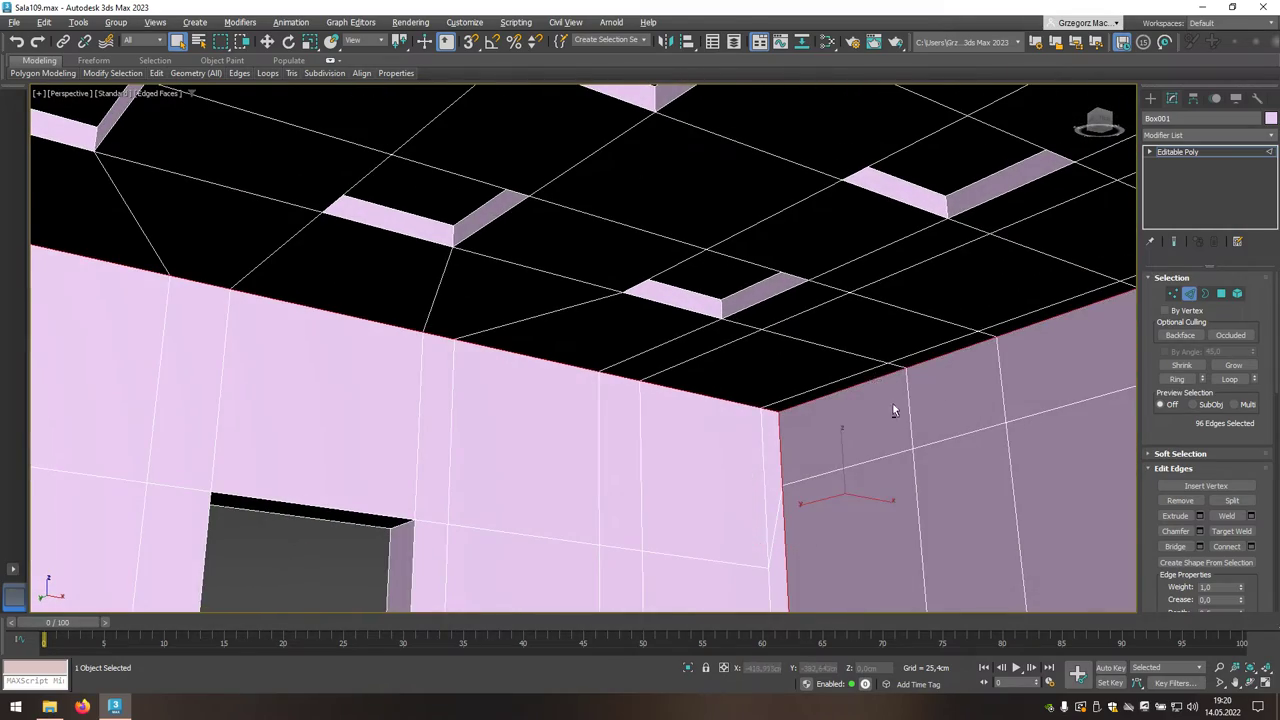
pyautogui.keyDown('alt'); pyautogui.moveTo(893, 410); pyautogui.dragTo(1018, 416, button='middle'); pyautogui.keyUp('alt')
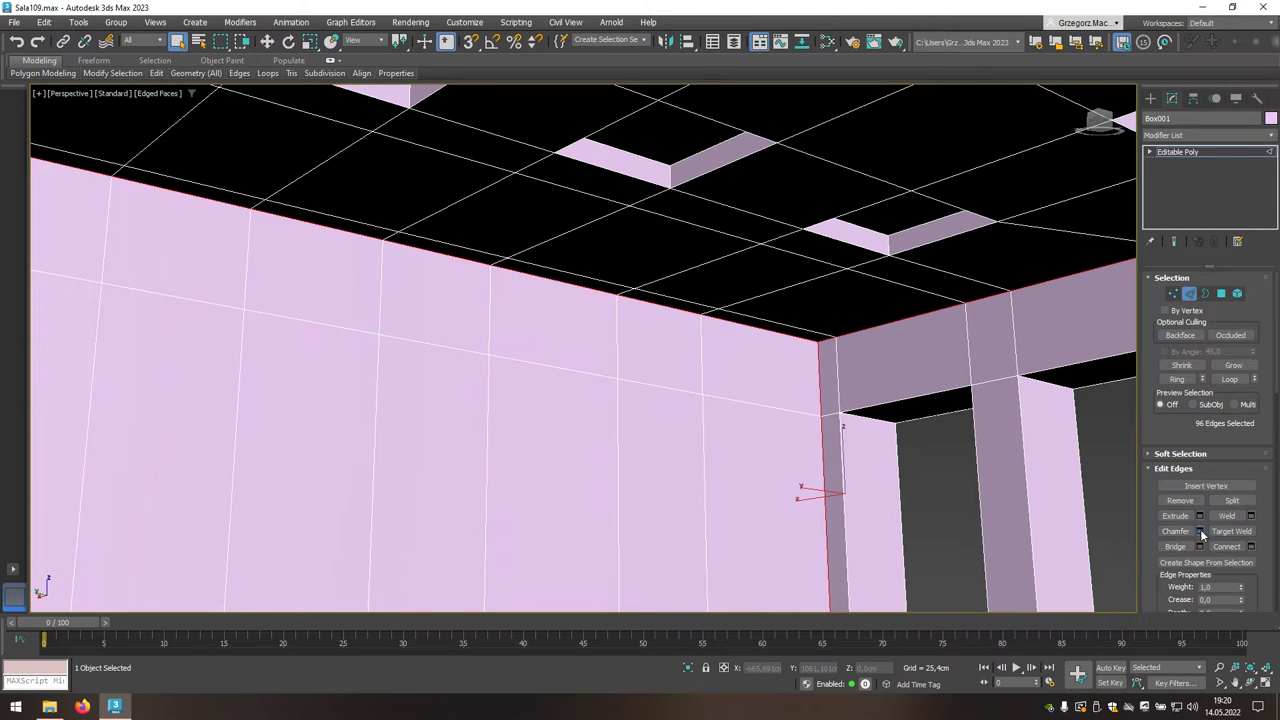
# Give the 96 interior edges a 1,0cm single-segment quad chamfer and zoom out to frame the box.
pyautogui.click(1200, 529)
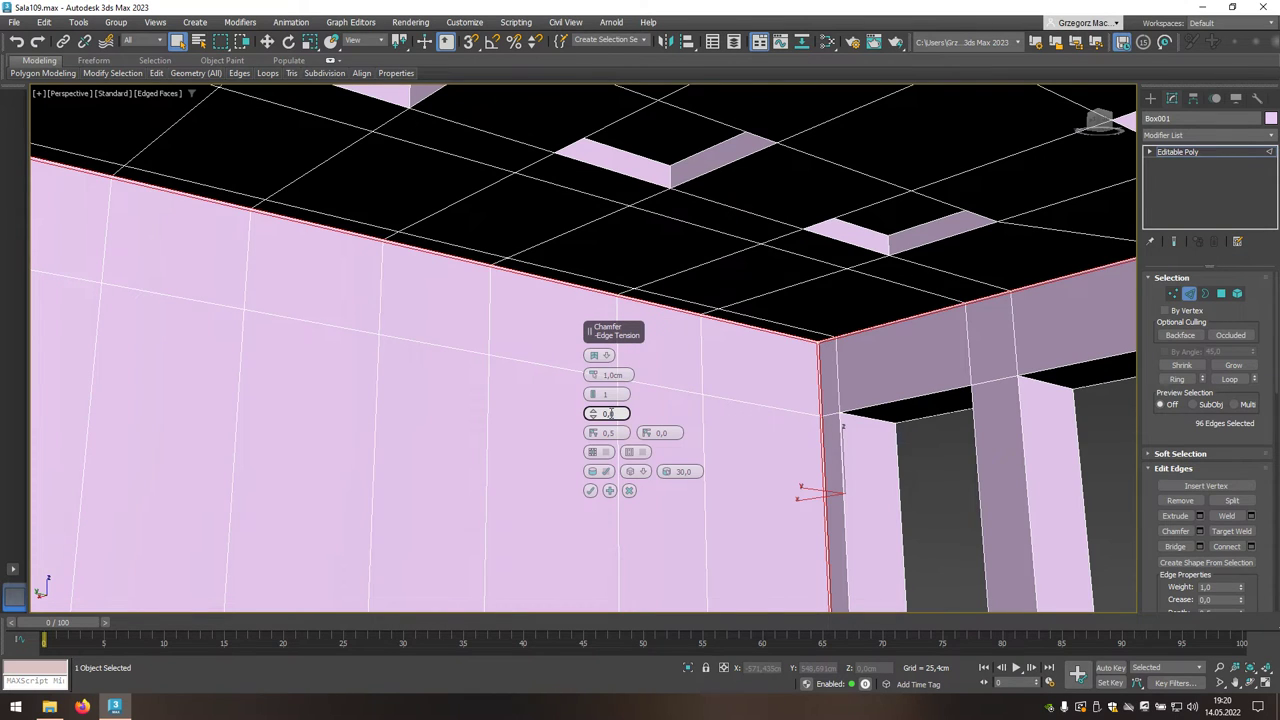
pyautogui.click(590, 492)
pyautogui.moveTo(606, 486)
pyautogui.keyDown('alt'); pyautogui.mouseDown(button='middle')
pyautogui.moveTo(663, 489)
pyautogui.moveTo(671, 498)
pyautogui.moveTo(646, 526)
pyautogui.moveTo(658, 452)
pyautogui.mouseUp(button='middle'); pyautogui.keyUp('alt')
pyautogui.scroll(-3, 670, 492)
pyautogui.scroll(-3, 670, 486)
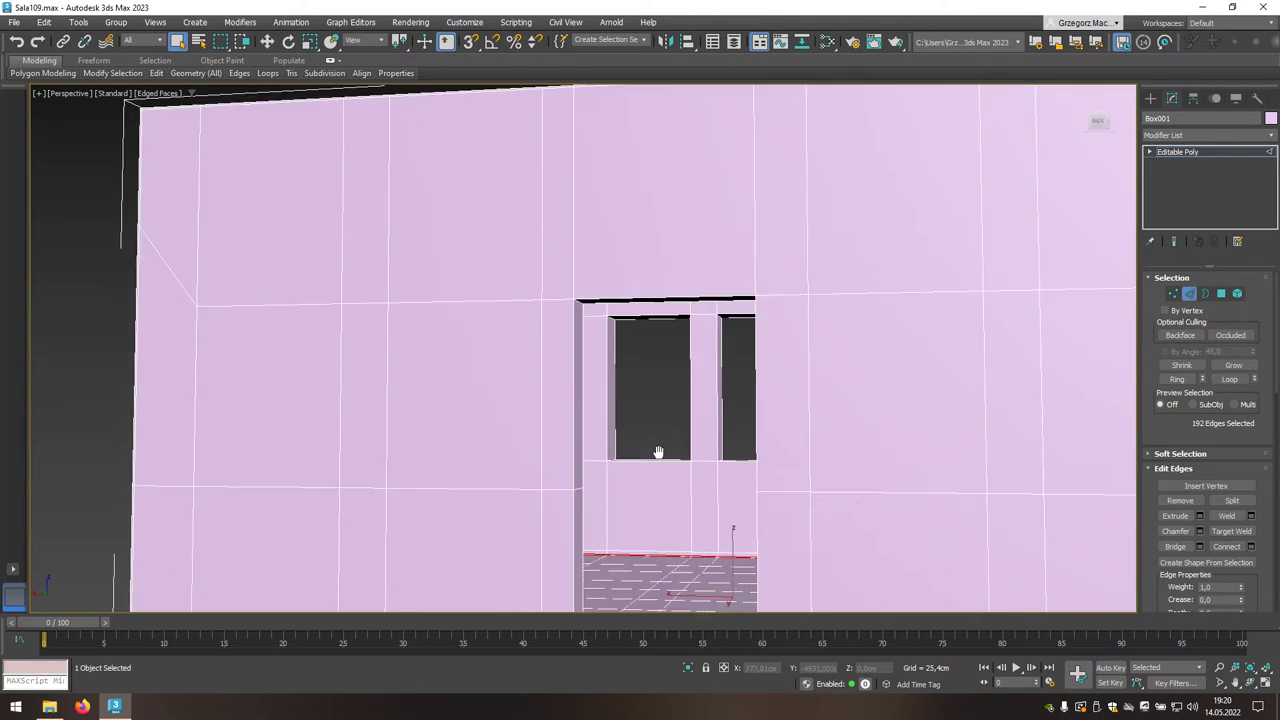
pyautogui.scroll(-2, 658, 452)
pyautogui.scroll(-3, 637, 380)
pyautogui.scroll(-3, 511, 274)
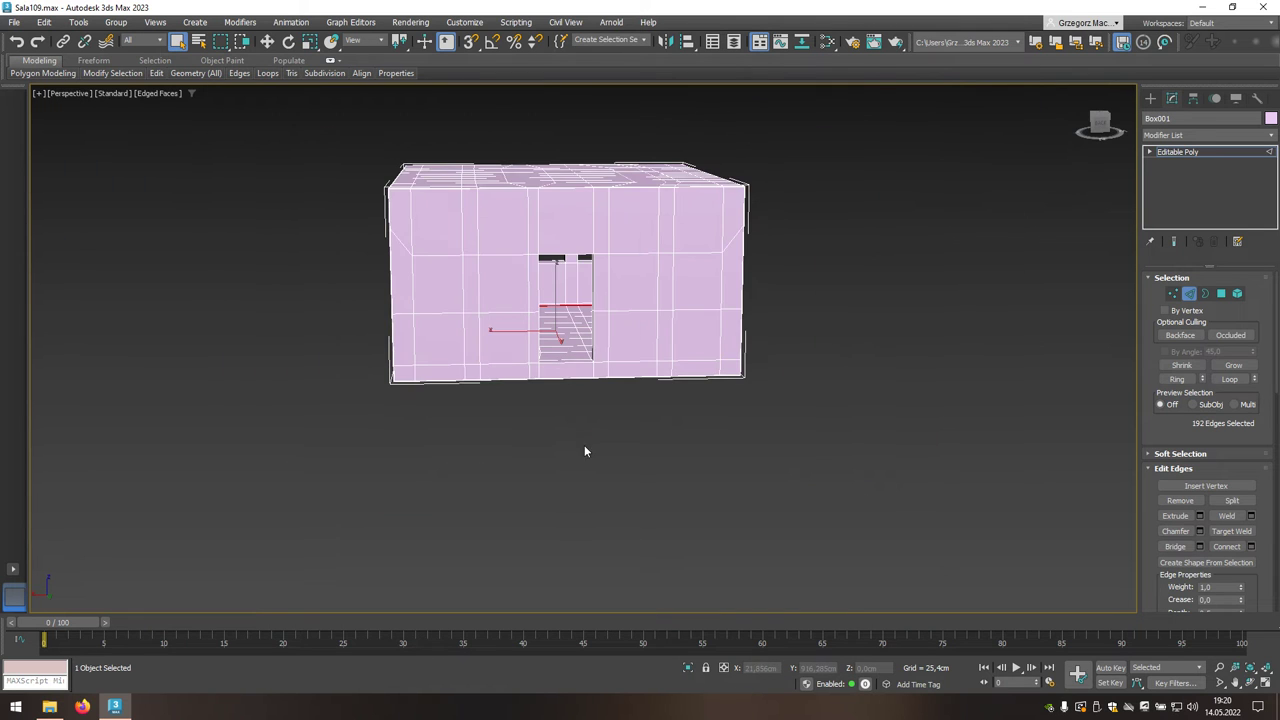
pyautogui.scroll(3, 580, 420)
pyautogui.moveTo(580, 420); pyautogui.dragTo(586, 449, button='middle')
pyautogui.scroll(-2, 586, 449)
# Select the doorway's bottom corner edge and expand it with Ring and Grow.
pyautogui.click(586, 527)
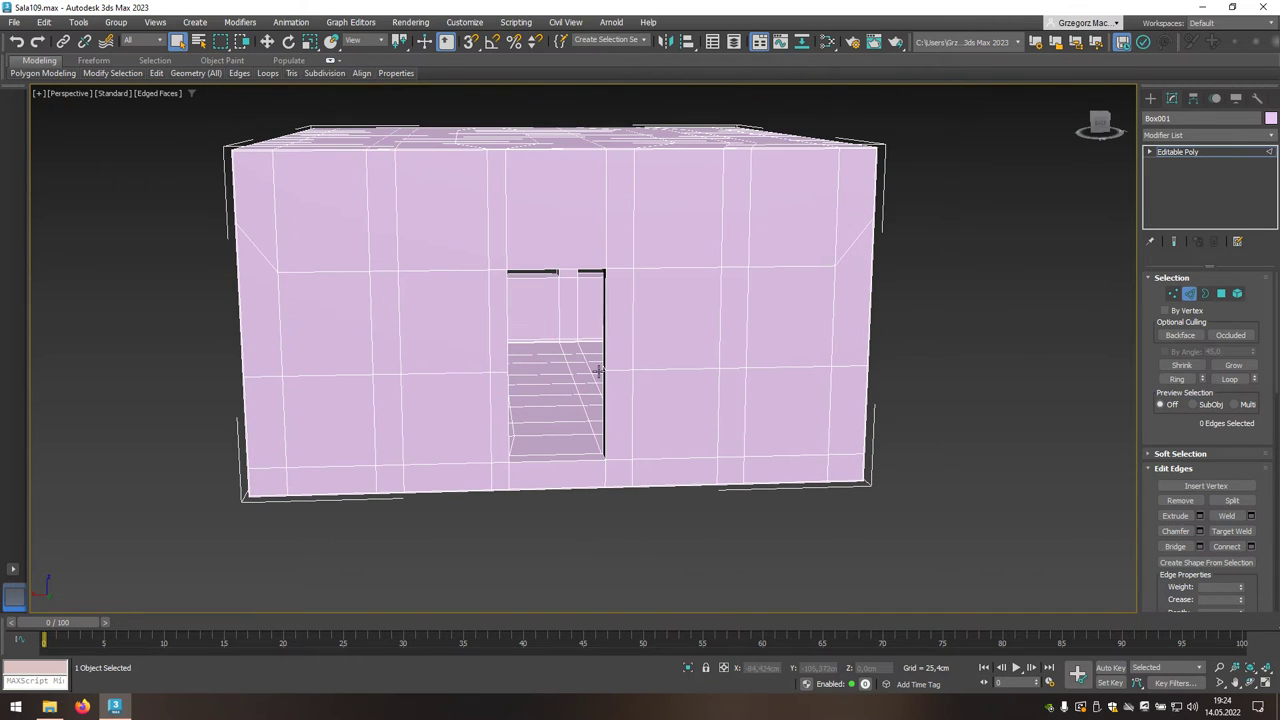
pyautogui.scroll(3, 598, 372)
pyautogui.keyDown('alt'); pyautogui.moveTo(635, 389); pyautogui.dragTo(635, 389, button='middle'); pyautogui.keyUp('alt')
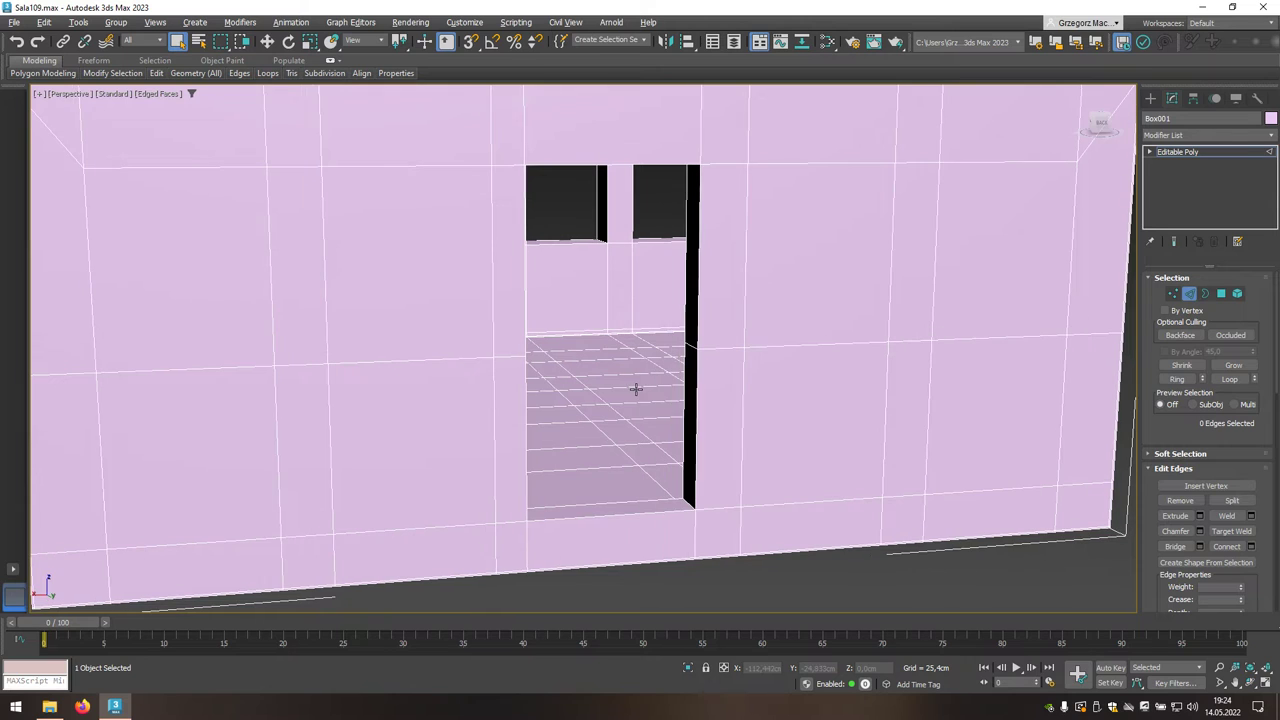
pyautogui.click(686, 502)
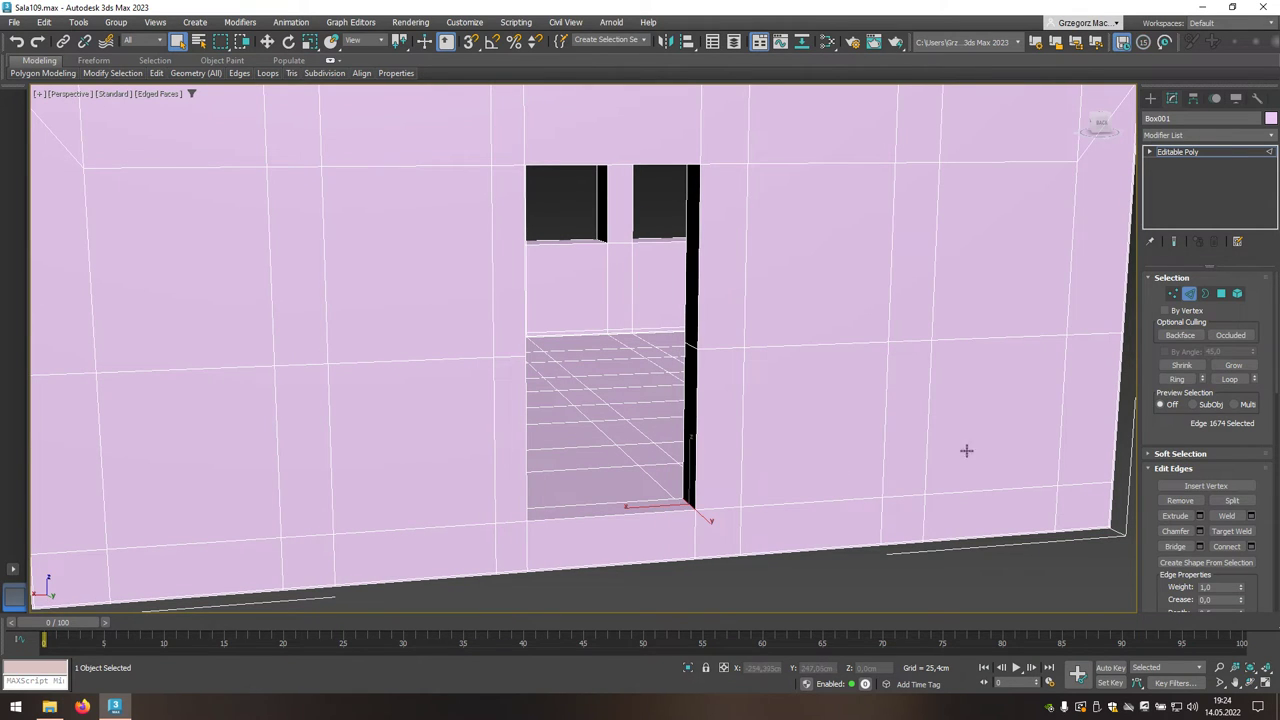
pyautogui.click(1182, 380)
pyautogui.moveTo(823, 383)
pyautogui.keyDown('alt'); pyautogui.mouseDown(button='middle')
pyautogui.moveTo(826, 363)
pyautogui.moveTo(780, 346)
pyautogui.moveTo(747, 376)
pyautogui.moveTo(825, 401)
pyautogui.mouseUp(button='middle'); pyautogui.keyUp('alt')
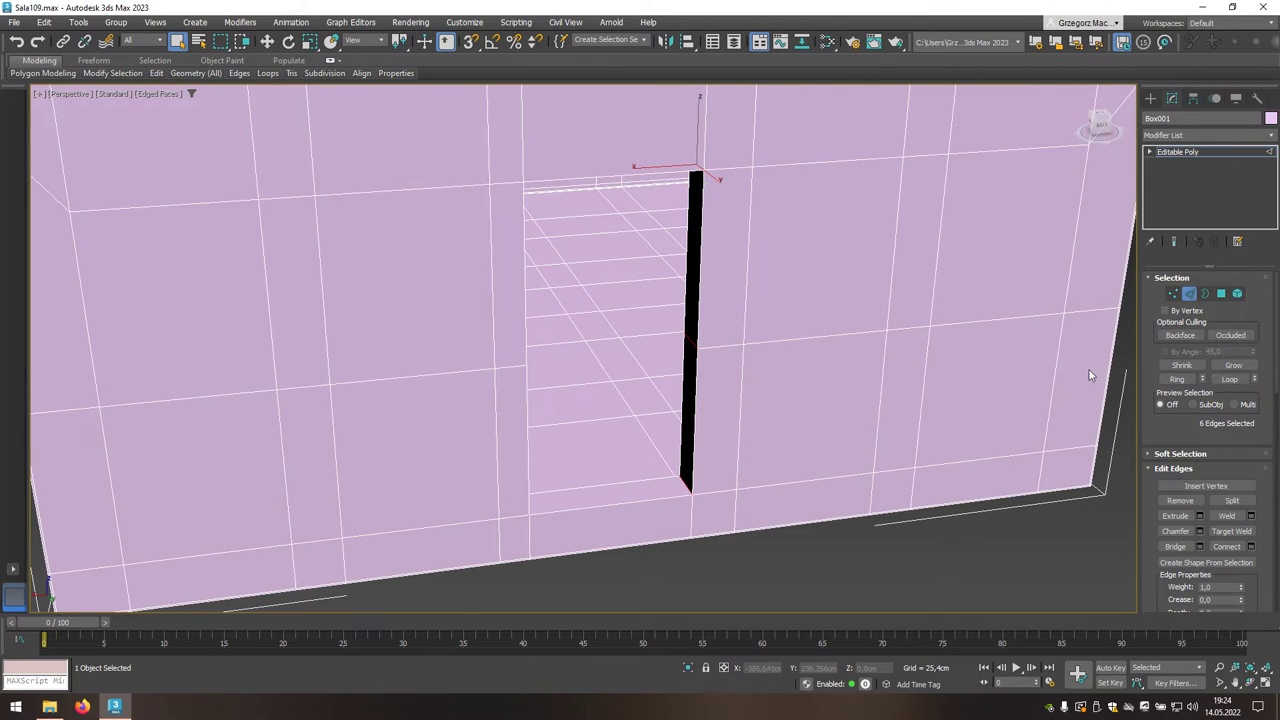
pyautogui.click(1235, 366)
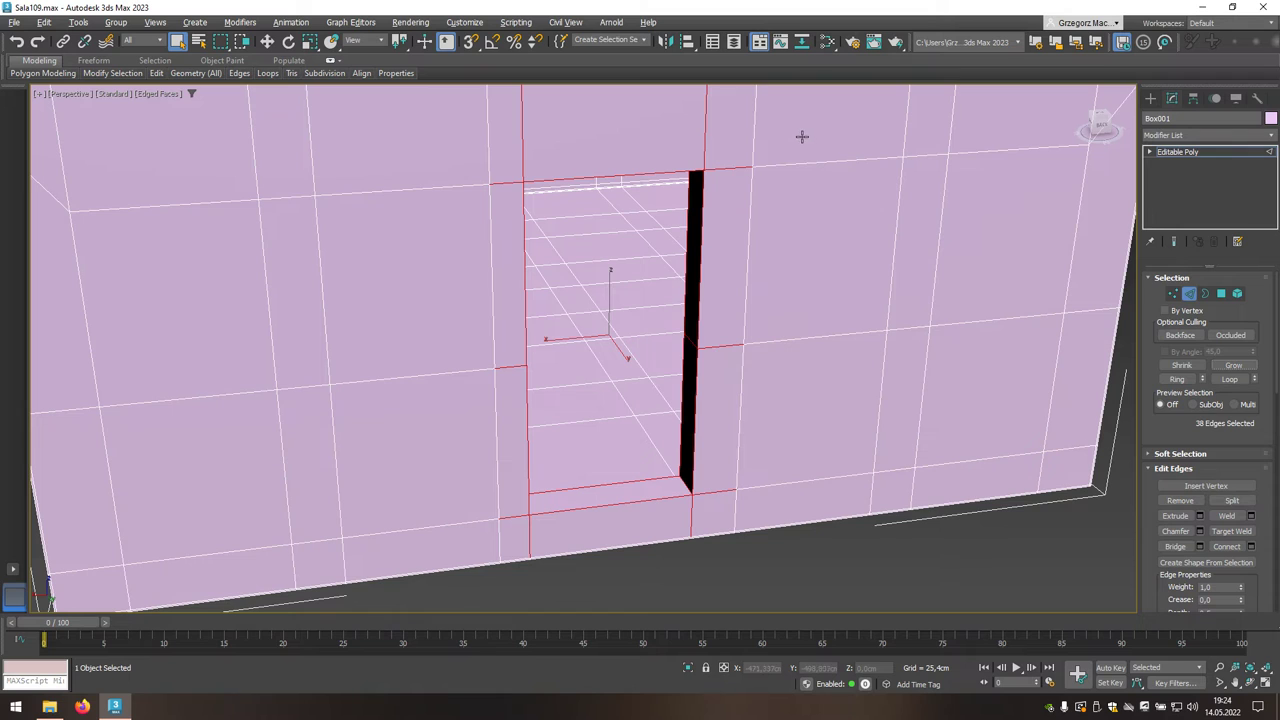
# Deselect the stray edges around the doorway until only the 19 door edges remain.
pyautogui.keyDown('alt'); pyautogui.moveTo(800, 137); pyautogui.dragTo(728, 524); pyautogui.keyUp('alt')
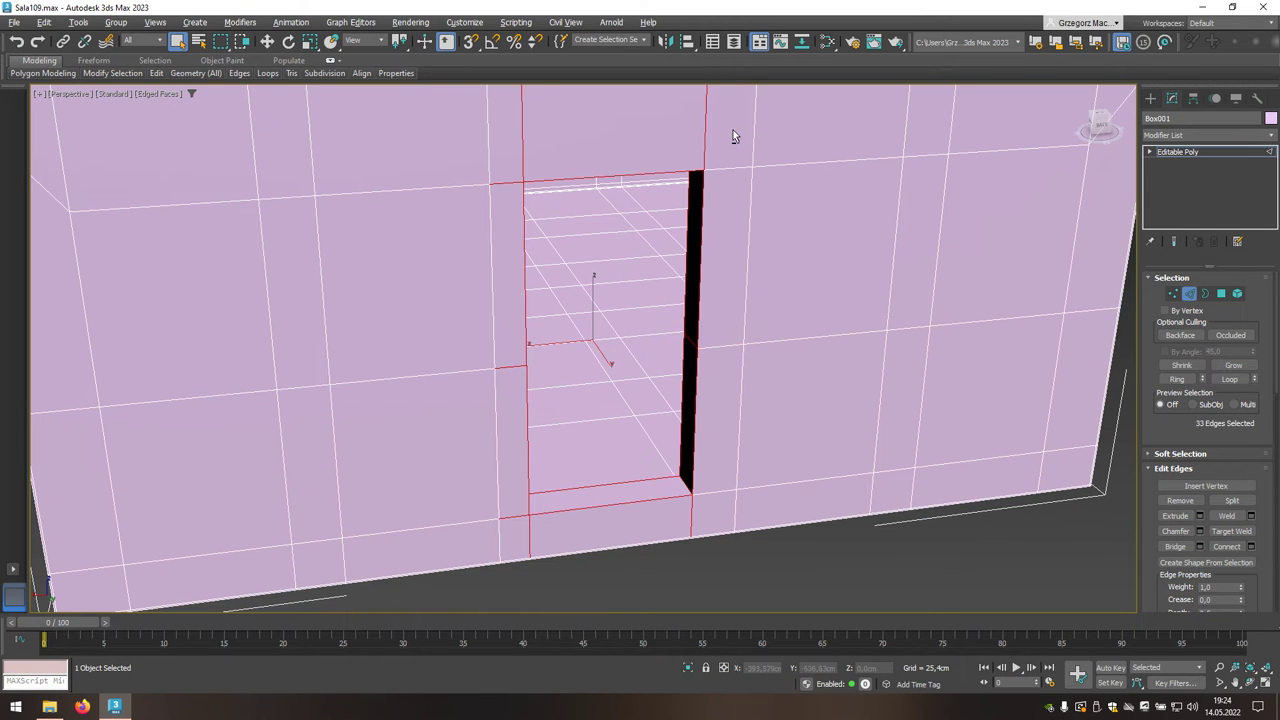
pyautogui.moveTo(731, 109); pyautogui.dragTo(549, 117)
pyautogui.keyDown('alt'); pyautogui.moveTo(445, 122); pyautogui.dragTo(501, 279); pyautogui.keyUp('alt')
pyautogui.keyDown('alt'); pyautogui.moveTo(501, 279); pyautogui.dragTo(454, 292, button='middle'); pyautogui.keyUp('alt')
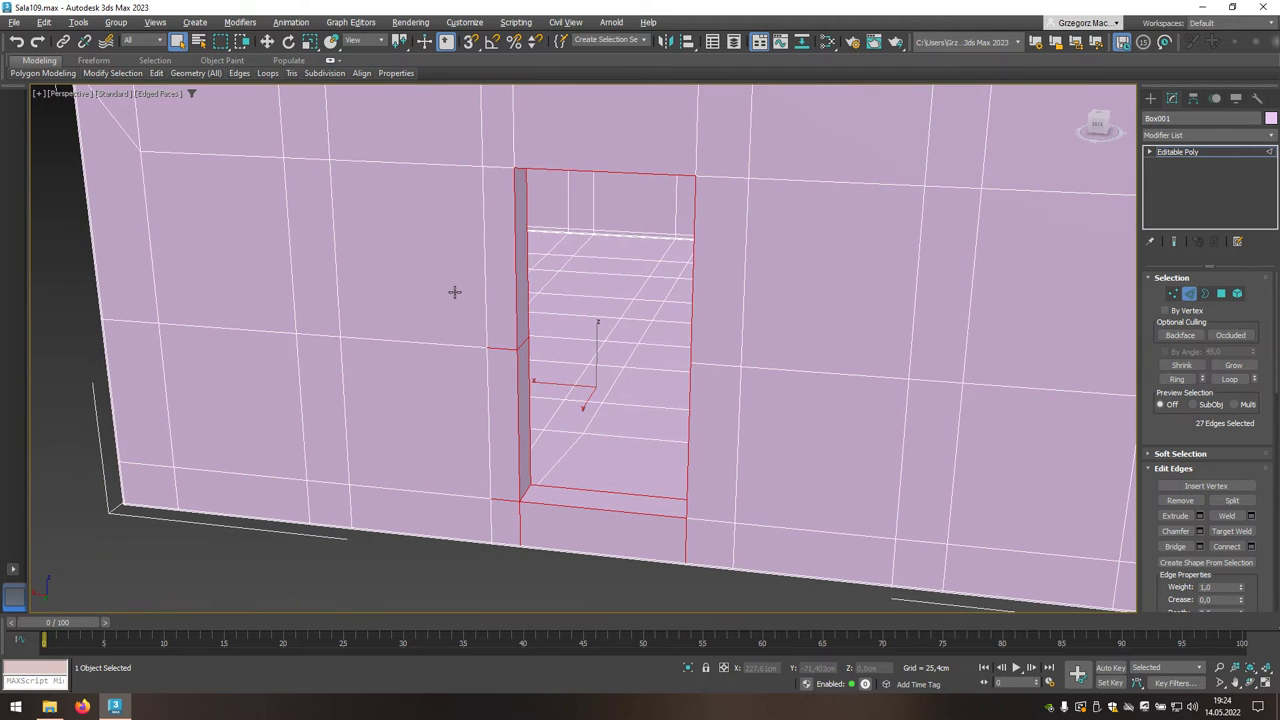
pyautogui.keyDown('alt'); pyautogui.moveTo(477, 502); pyautogui.dragTo(500, 538); pyautogui.keyUp('alt')
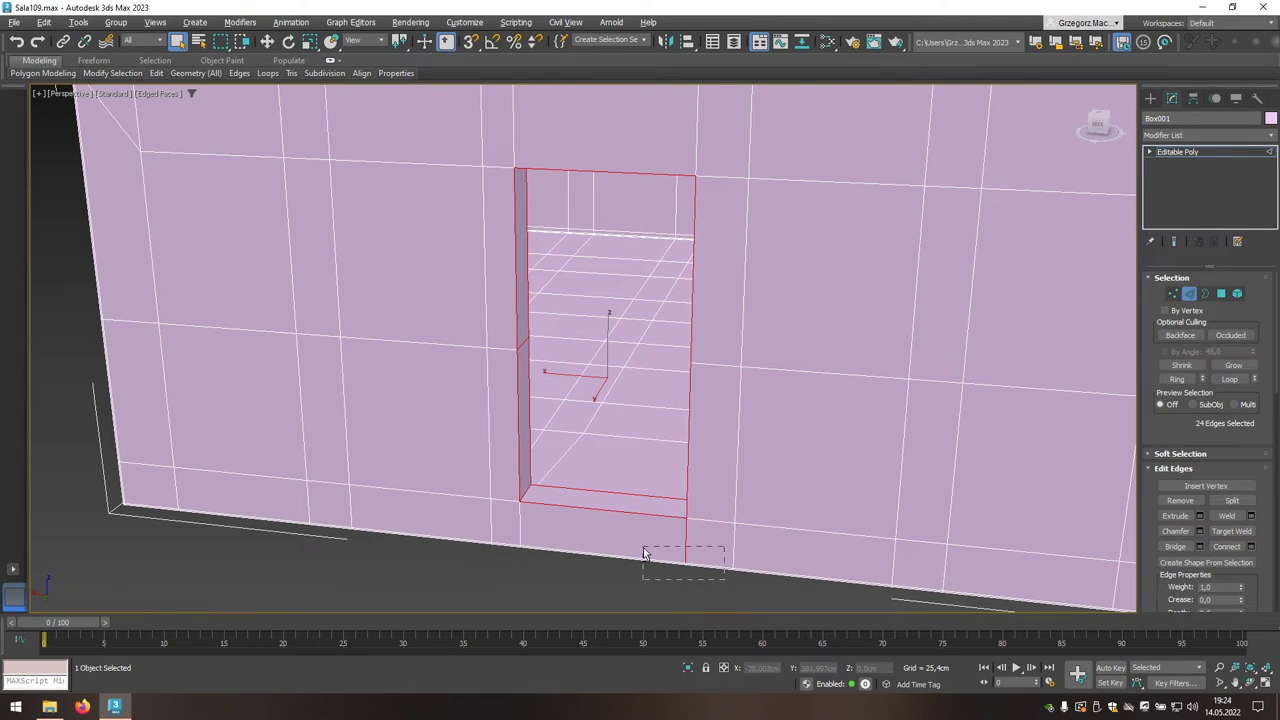
pyautogui.keyDown('alt'); pyautogui.moveTo(727, 568); pyautogui.dragTo(706, 536); pyautogui.keyUp('alt')
pyautogui.scroll(6, 620, 526)
pyautogui.scroll(-6, 489, 514)
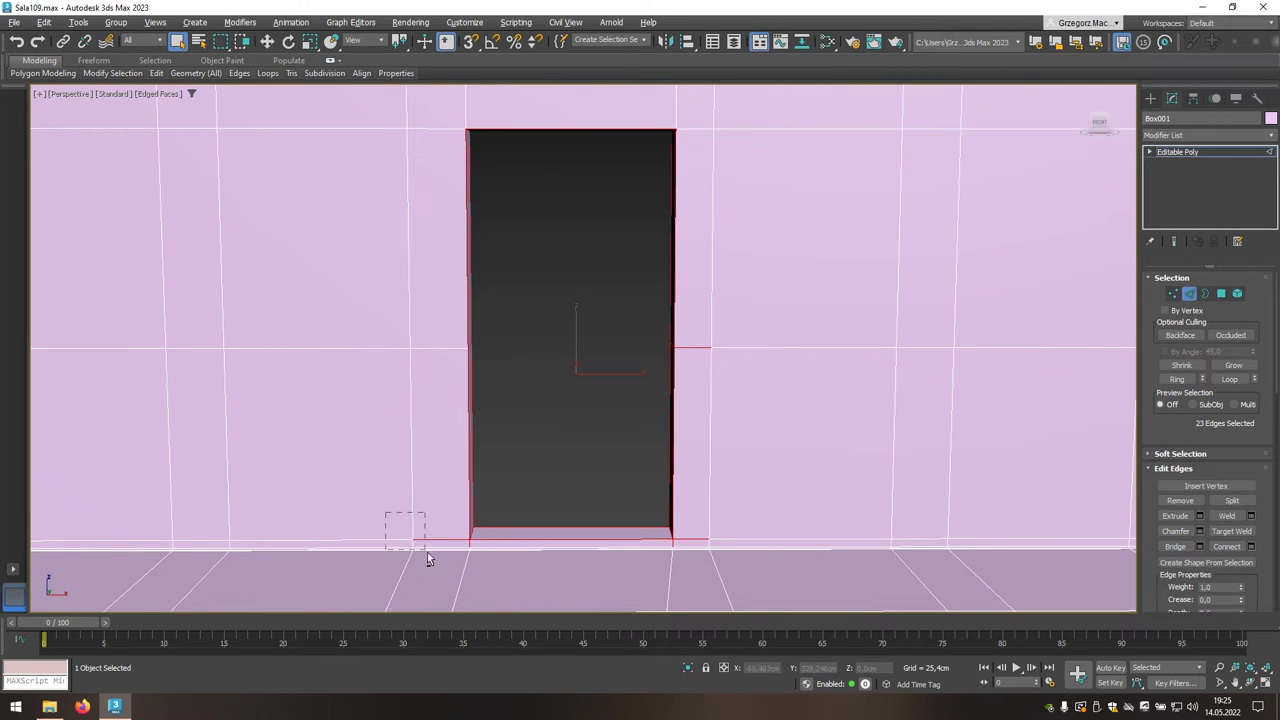
pyautogui.keyDown('alt'); pyautogui.moveTo(427, 556); pyautogui.dragTo(457, 548); pyautogui.keyUp('alt')
pyautogui.keyDown('alt'); pyautogui.moveTo(726, 586); pyautogui.dragTo(643, 545); pyautogui.keyUp('alt')
pyautogui.keyDown('alt'); pyautogui.moveTo(736, 523); pyautogui.dragTo(705, 548); pyautogui.keyUp('alt')
pyautogui.moveTo(697, 470)
pyautogui.keyDown('alt'); pyautogui.mouseDown(button='middle')
pyautogui.moveTo(967, 489)
pyautogui.moveTo(934, 514)
pyautogui.mouseUp(button='middle'); pyautogui.keyUp('alt')
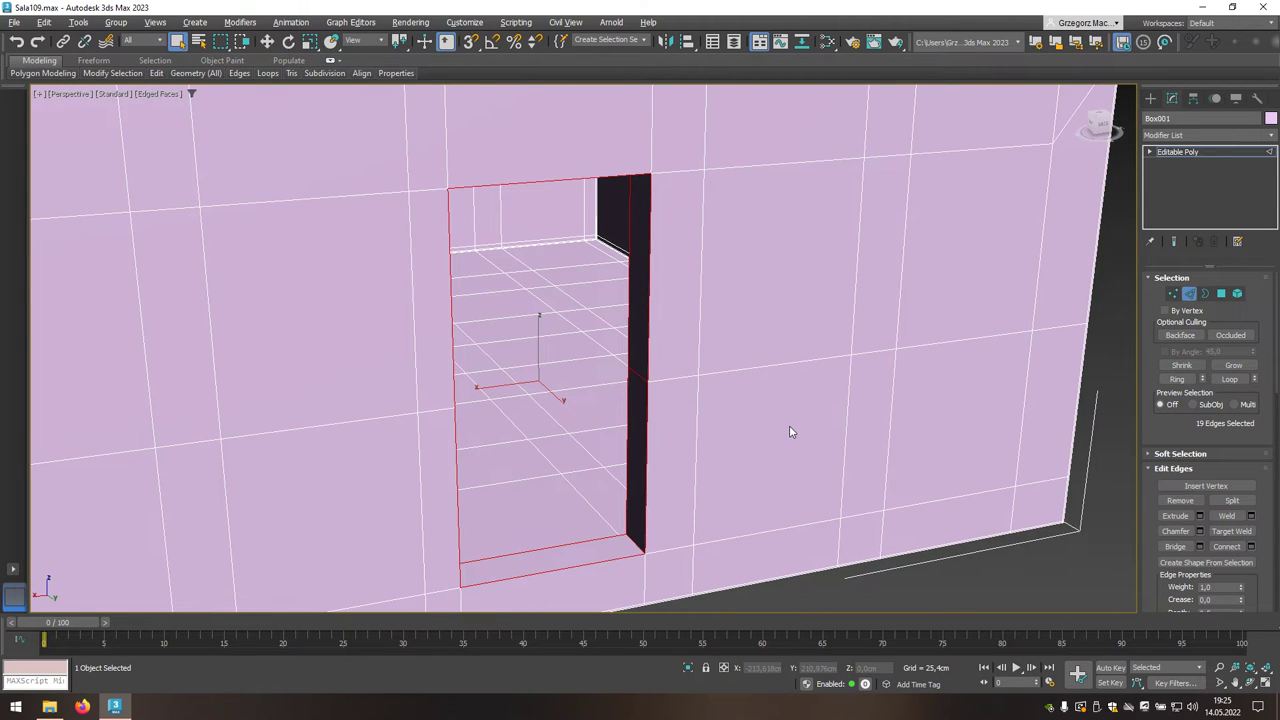
# Chamfer the 19 door edges with Uniform type, 1,0cm amount and edge depth 1.0, then deselect.
pyautogui.click(1200, 531)
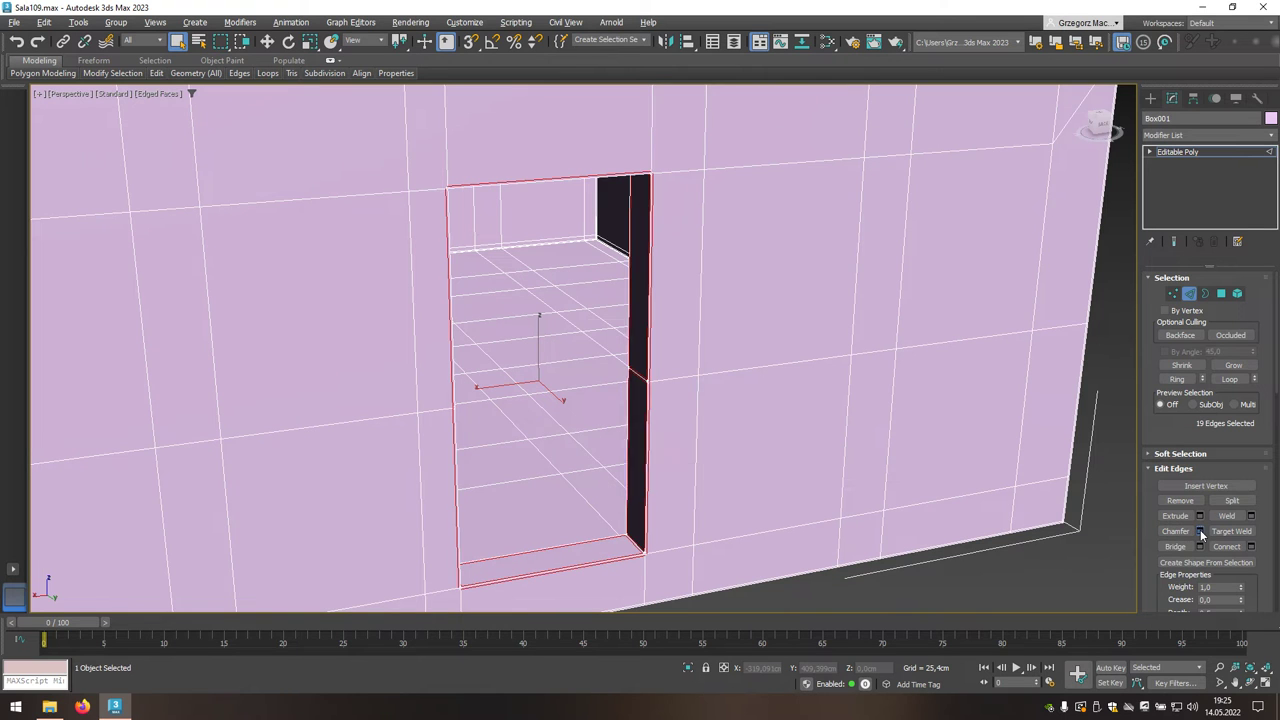
pyautogui.moveTo(721, 287); pyautogui.dragTo(717, 380, button='middle')
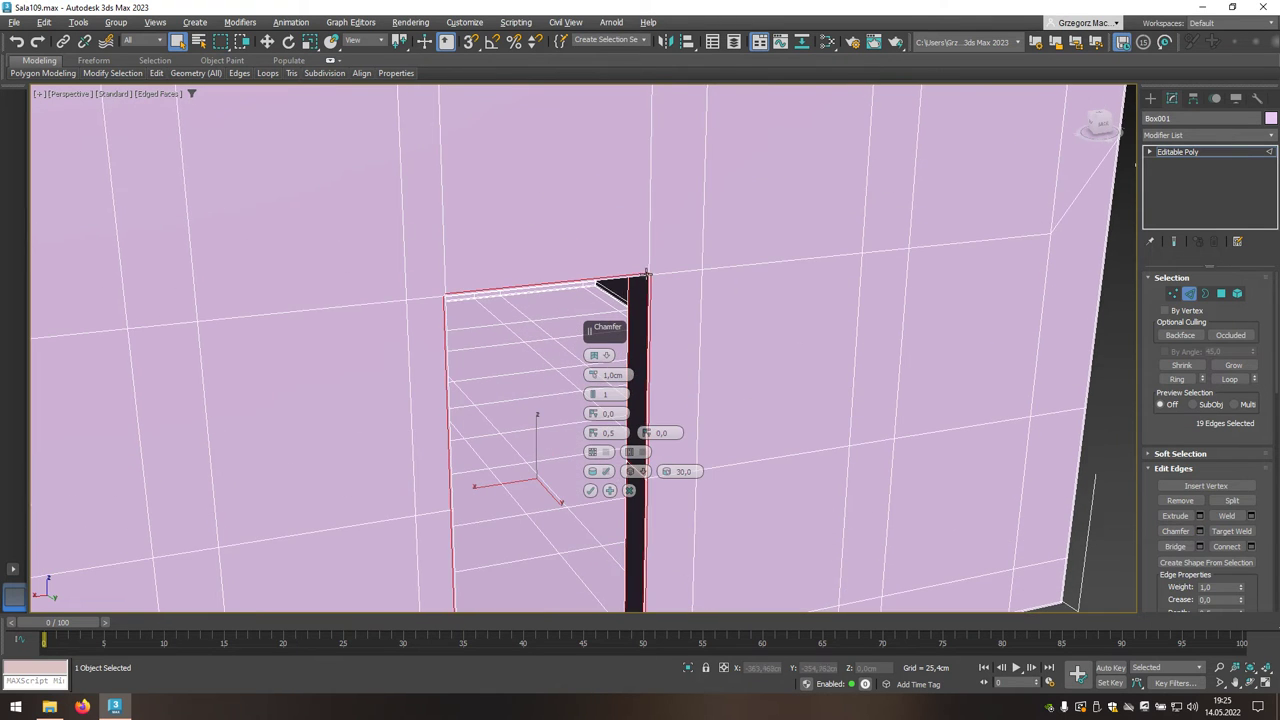
pyautogui.scroll(4, 646, 271)
pyautogui.scroll(2, 655, 272)
pyautogui.scroll(1, 660, 275)
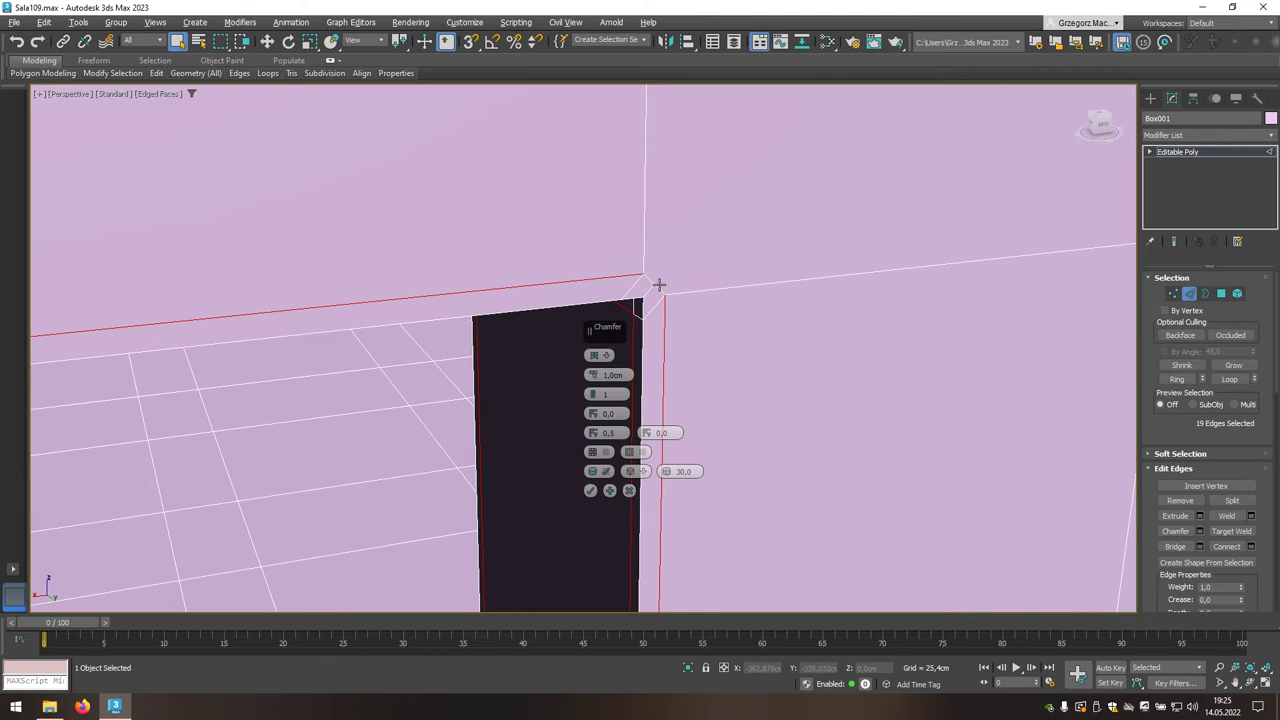
pyautogui.click(606, 357)
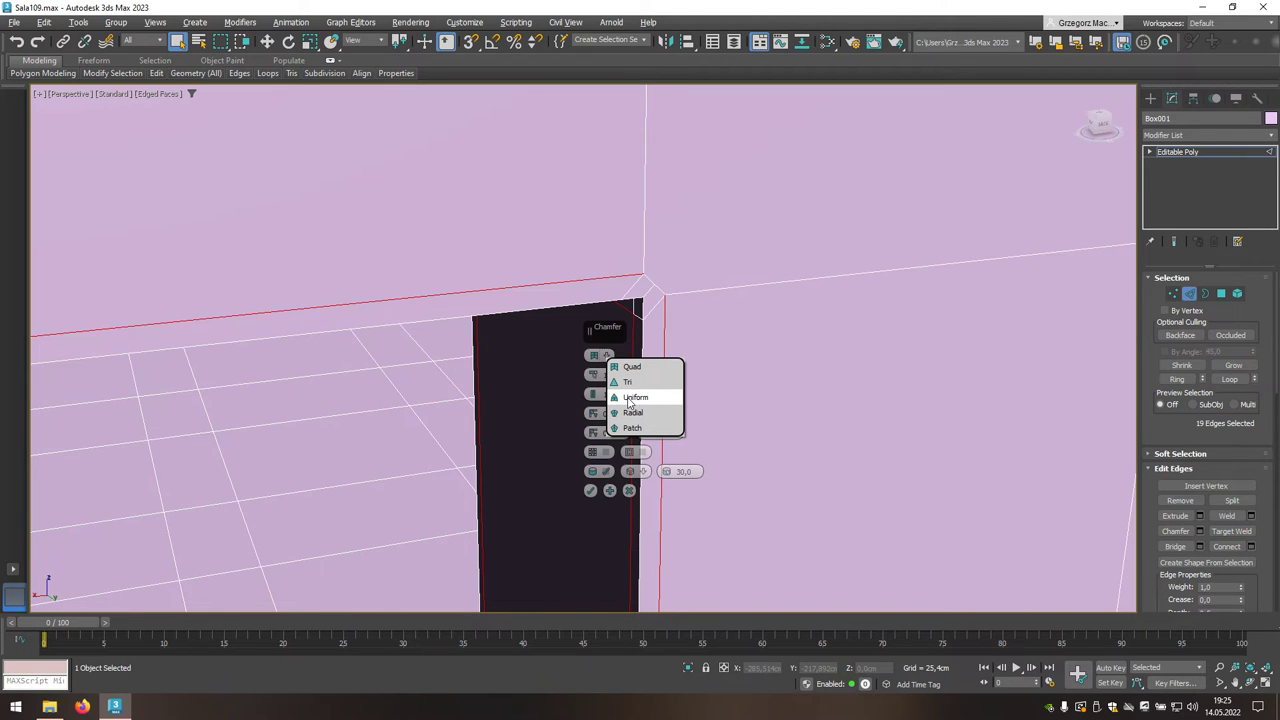
pyautogui.click(629, 401)
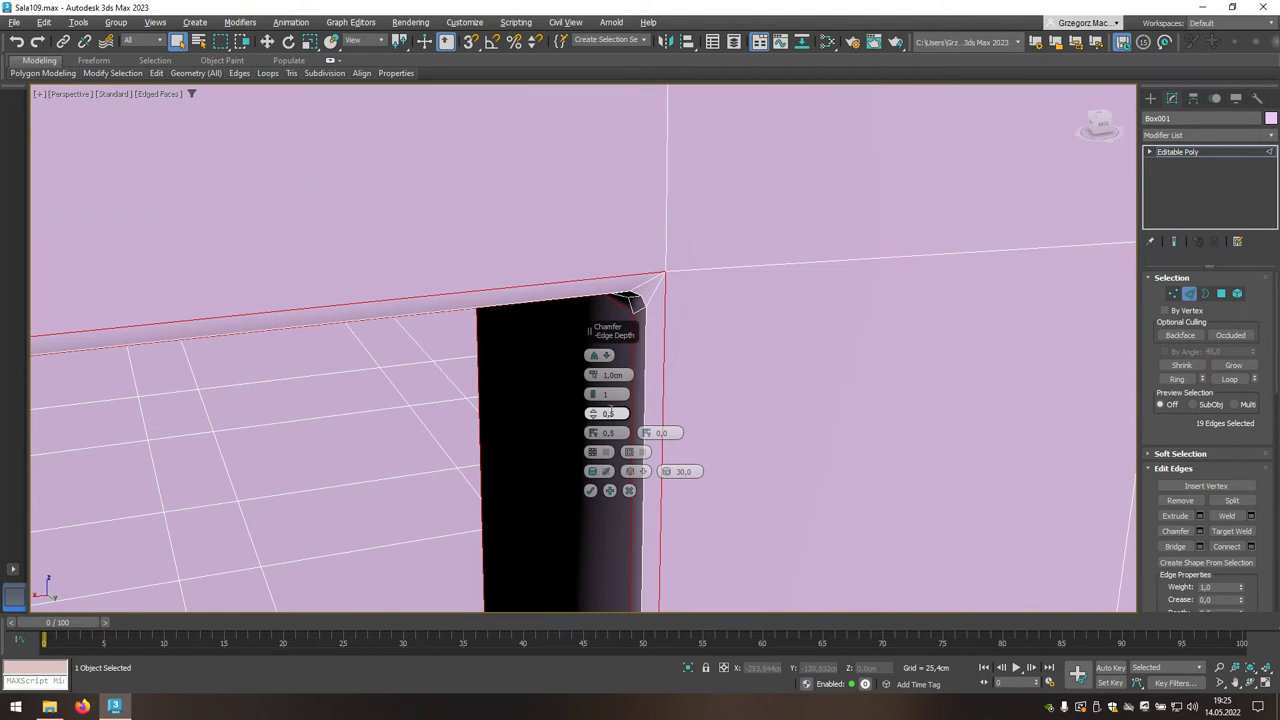
pyautogui.moveTo(594, 417); pyautogui.dragTo(582, 337)
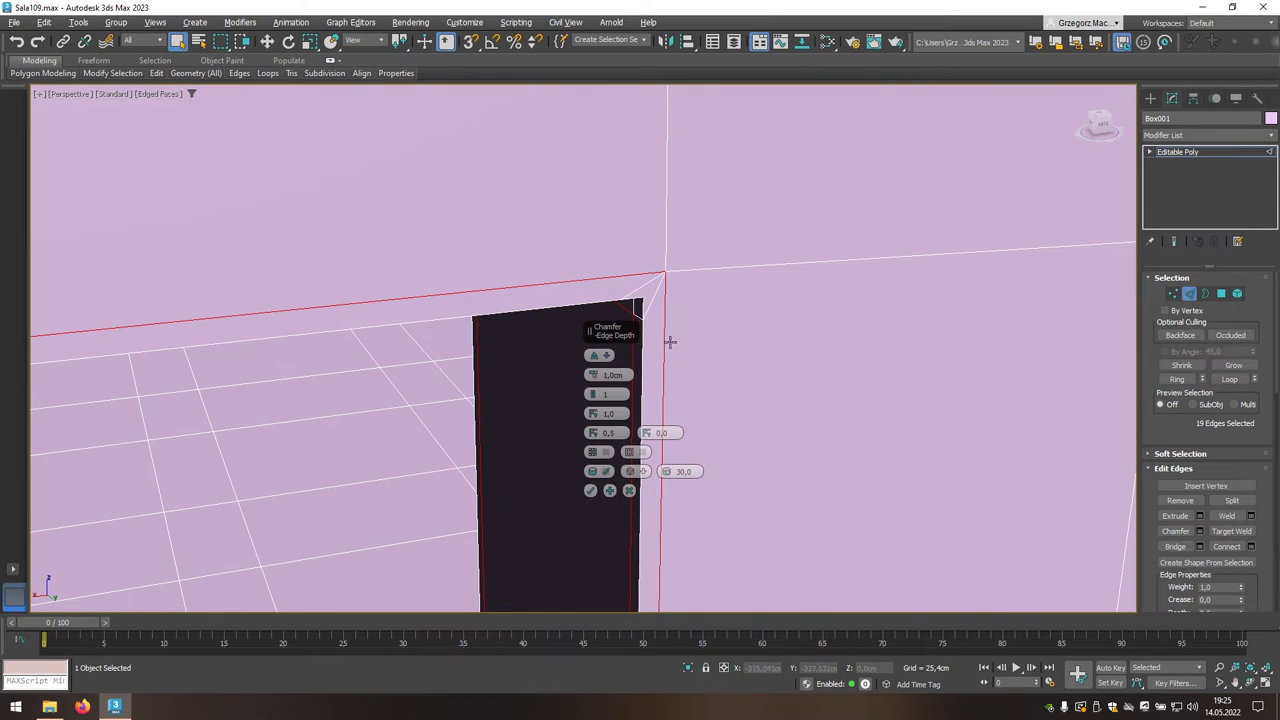
pyautogui.moveTo(671, 337)
pyautogui.keyDown('alt'); pyautogui.mouseDown(button='middle')
pyautogui.moveTo(722, 330)
pyautogui.moveTo(694, 346)
pyautogui.moveTo(716, 297)
pyautogui.mouseUp(button='middle'); pyautogui.keyUp('alt')
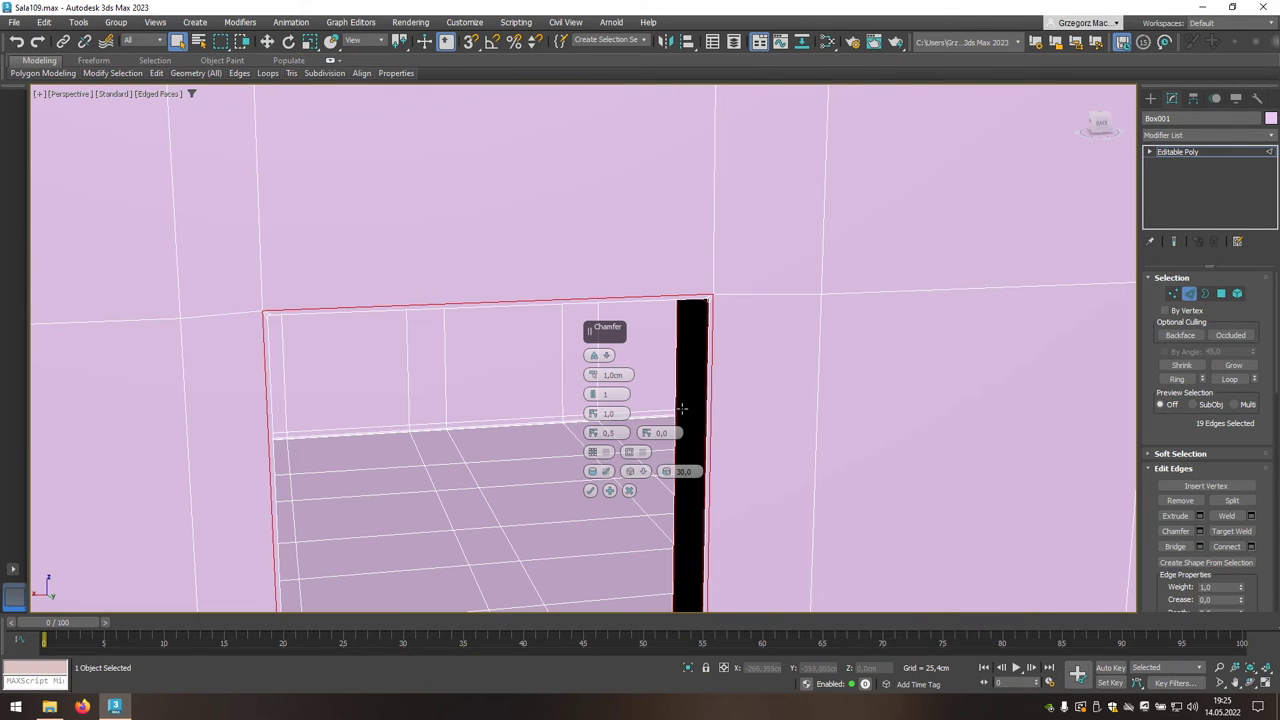
pyautogui.click(591, 491)
pyautogui.scroll(-3, 669, 366)
pyautogui.scroll(-6, 669, 366)
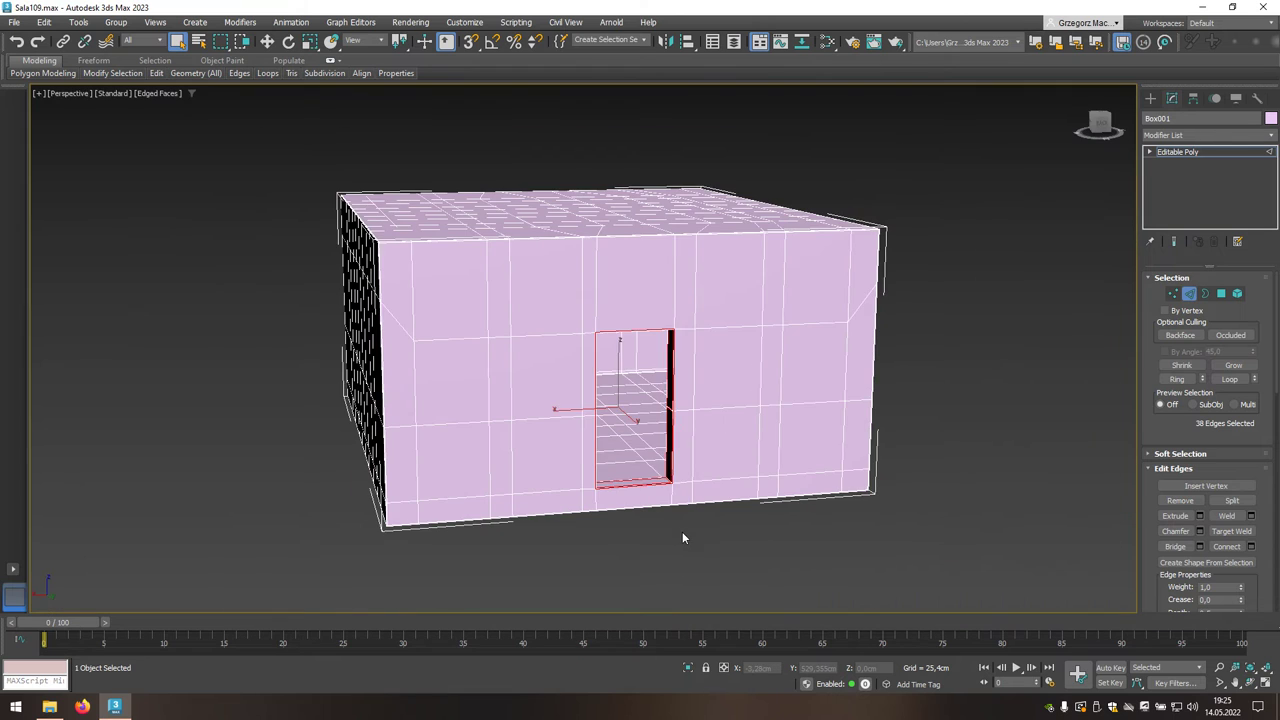
pyautogui.click(682, 538)
pyautogui.keyDown('alt'); pyautogui.moveTo(660, 526); pyautogui.dragTo(838, 539, button='middle'); pyautogui.keyUp('alt')
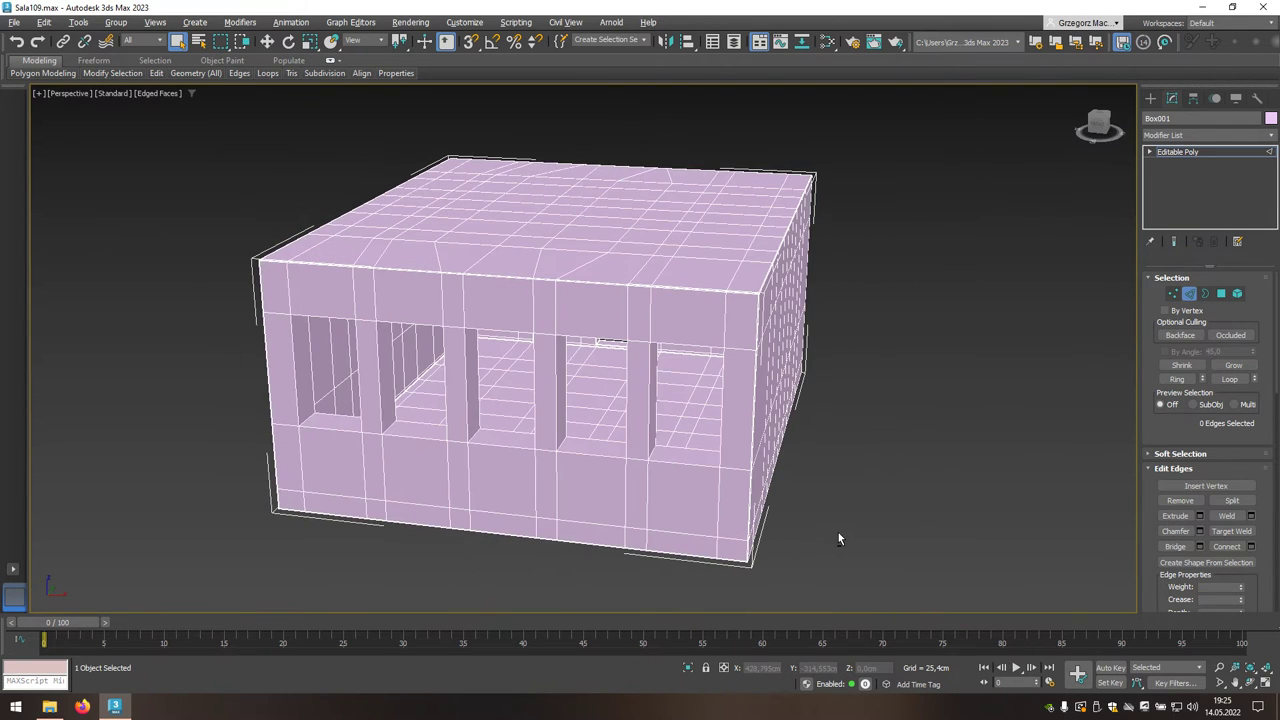
# Pick two window-pillar edges, then extend the selection with Ring and Grow.
pyautogui.click(654, 445)
pyautogui.keyDown('ctrl'); pyautogui.click(562, 443); pyautogui.keyUp('ctrl')
pyautogui.click(1171, 381)
pyautogui.keyDown('alt'); pyautogui.moveTo(972, 433); pyautogui.dragTo(1027, 405, button='middle'); pyautogui.keyUp('alt')
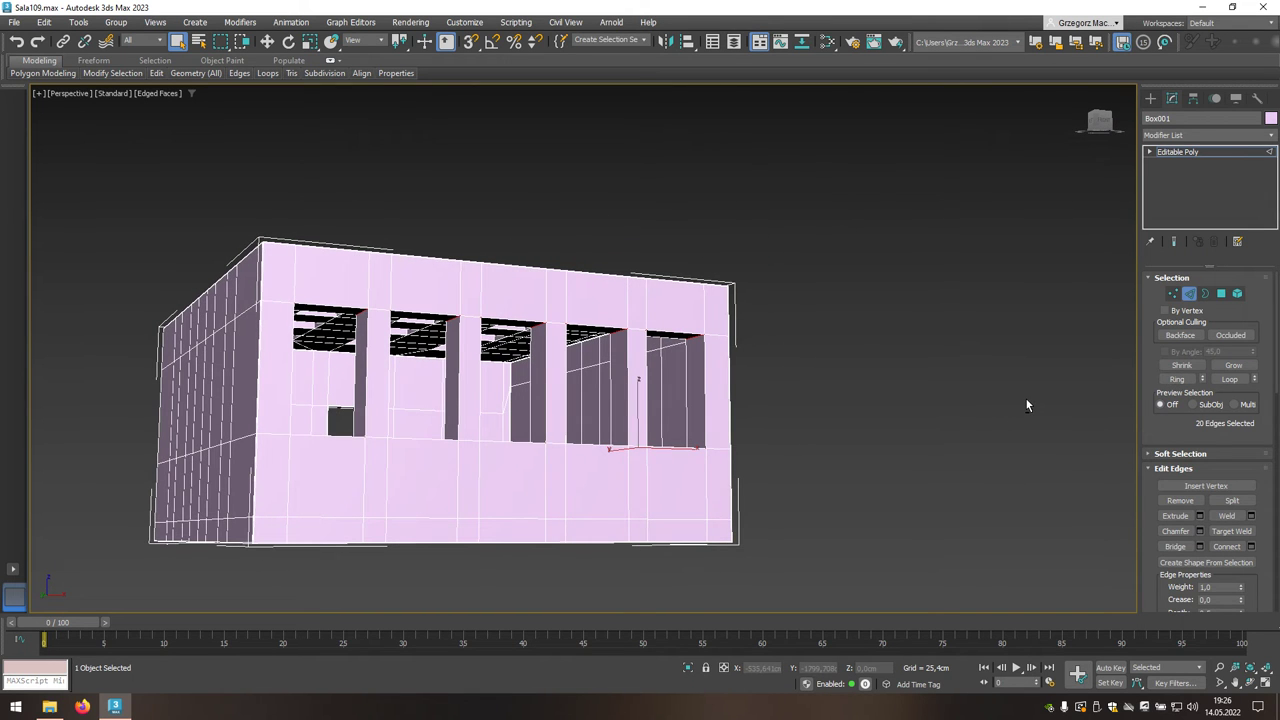
pyautogui.click(1233, 366)
pyautogui.keyDown('alt'); pyautogui.moveTo(912, 408); pyautogui.dragTo(871, 444, button='middle'); pyautogui.keyUp('alt')
# Remove the stray top, in-between and below-window edges from the selection.
pyautogui.moveTo(755, 509)
pyautogui.keyDown('alt'); pyautogui.mouseDown()
pyautogui.moveTo(749, 545)
pyautogui.moveTo(203, 488)
pyautogui.mouseUp(); pyautogui.keyUp('alt')
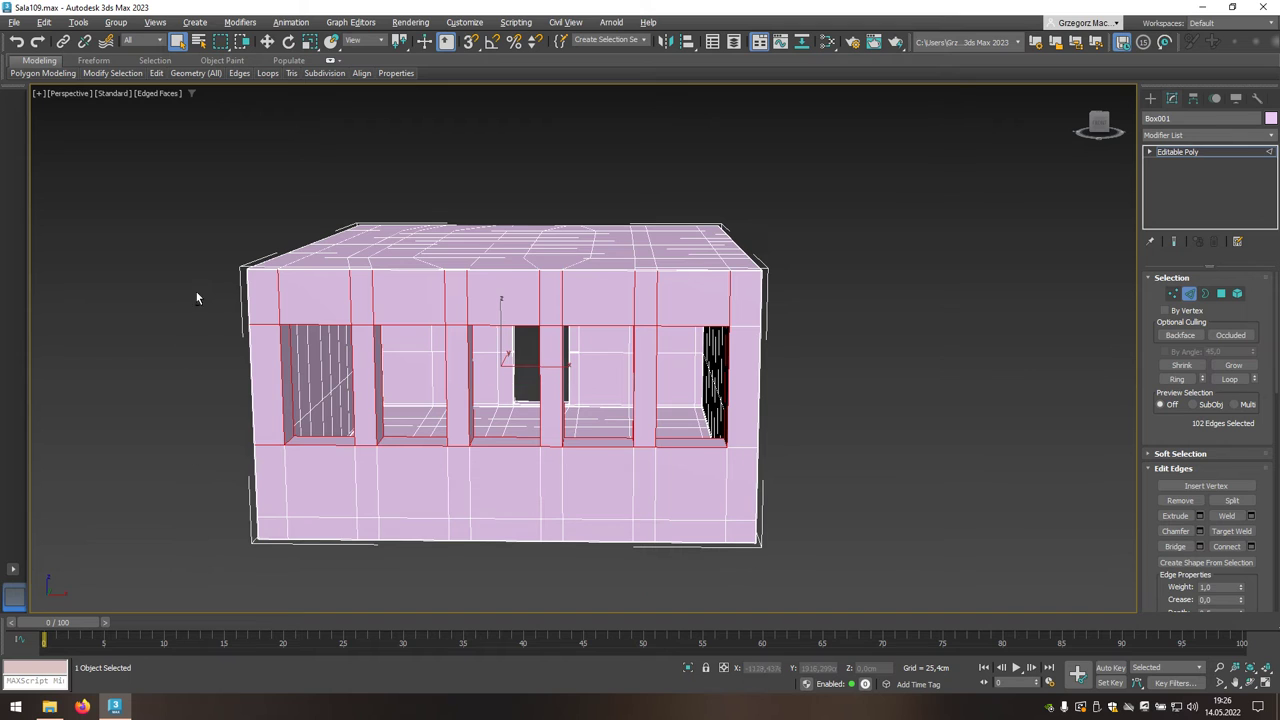
pyautogui.keyDown('alt'); pyautogui.moveTo(222, 363); pyautogui.dragTo(257, 500); pyautogui.keyUp('alt')
pyautogui.keyDown('alt'); pyautogui.moveTo(210, 227); pyautogui.dragTo(800, 290); pyautogui.keyUp('alt')
pyautogui.keyDown('alt'); pyautogui.moveTo(649, 299); pyautogui.dragTo(651, 466); pyautogui.keyUp('alt')
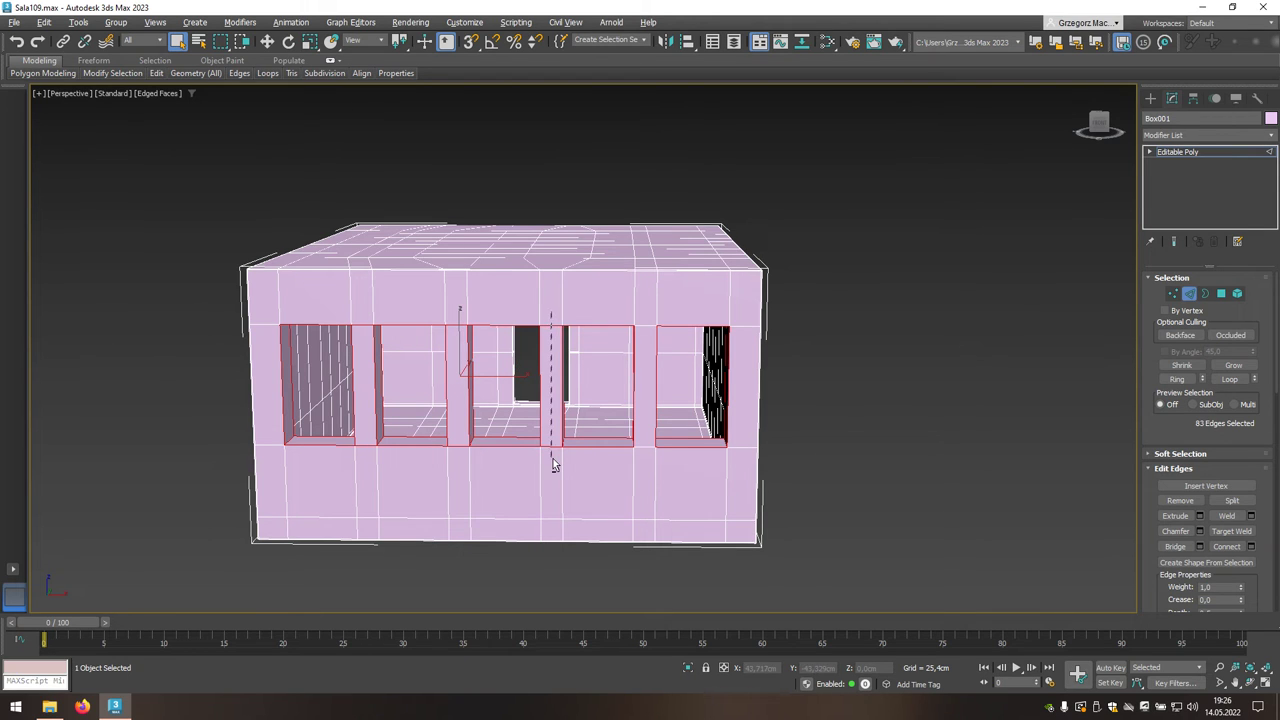
pyautogui.keyDown('alt'); pyautogui.moveTo(553, 310); pyautogui.dragTo(556, 470); pyautogui.keyUp('alt')
pyautogui.keyDown('alt'); pyautogui.moveTo(457, 315); pyautogui.dragTo(460, 468); pyautogui.keyUp('alt')
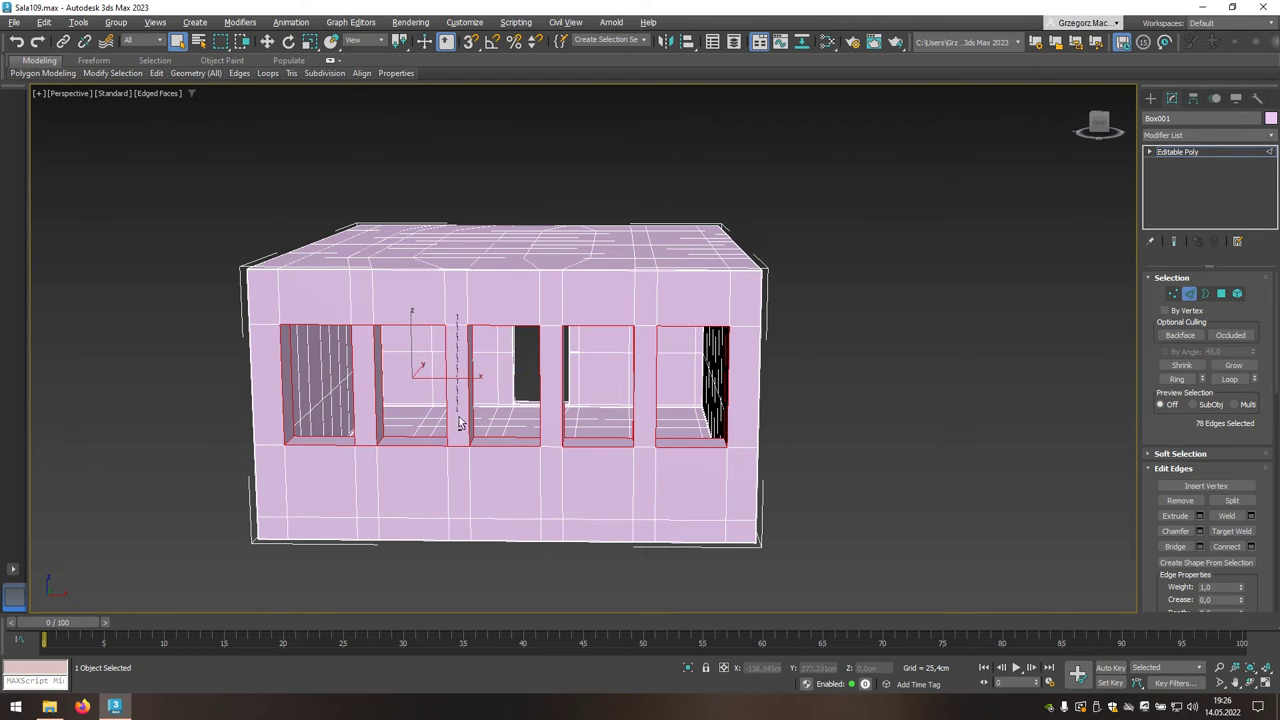
pyautogui.keyDown('alt'); pyautogui.moveTo(364, 313); pyautogui.dragTo(367, 462); pyautogui.keyUp('alt')
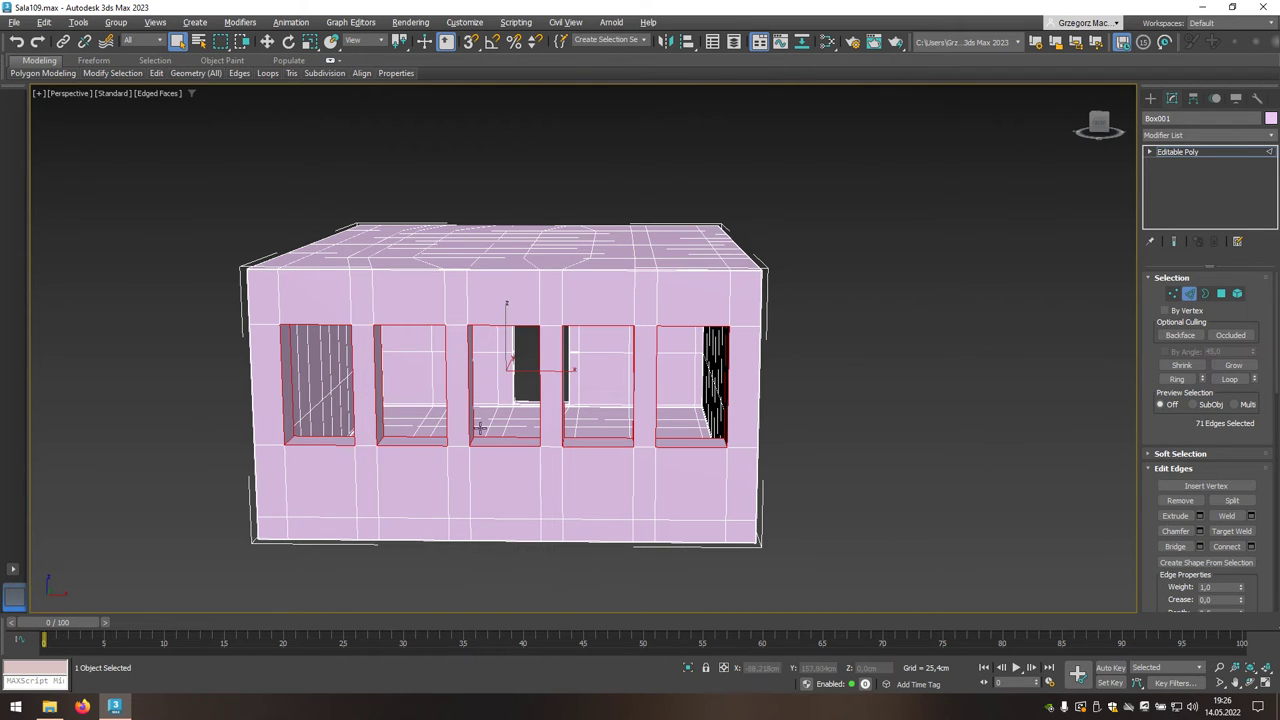
# Deselect the two stray edges at and above a window top.
pyautogui.scroll(5, 480, 428)
pyautogui.scroll(3, 789, 496)
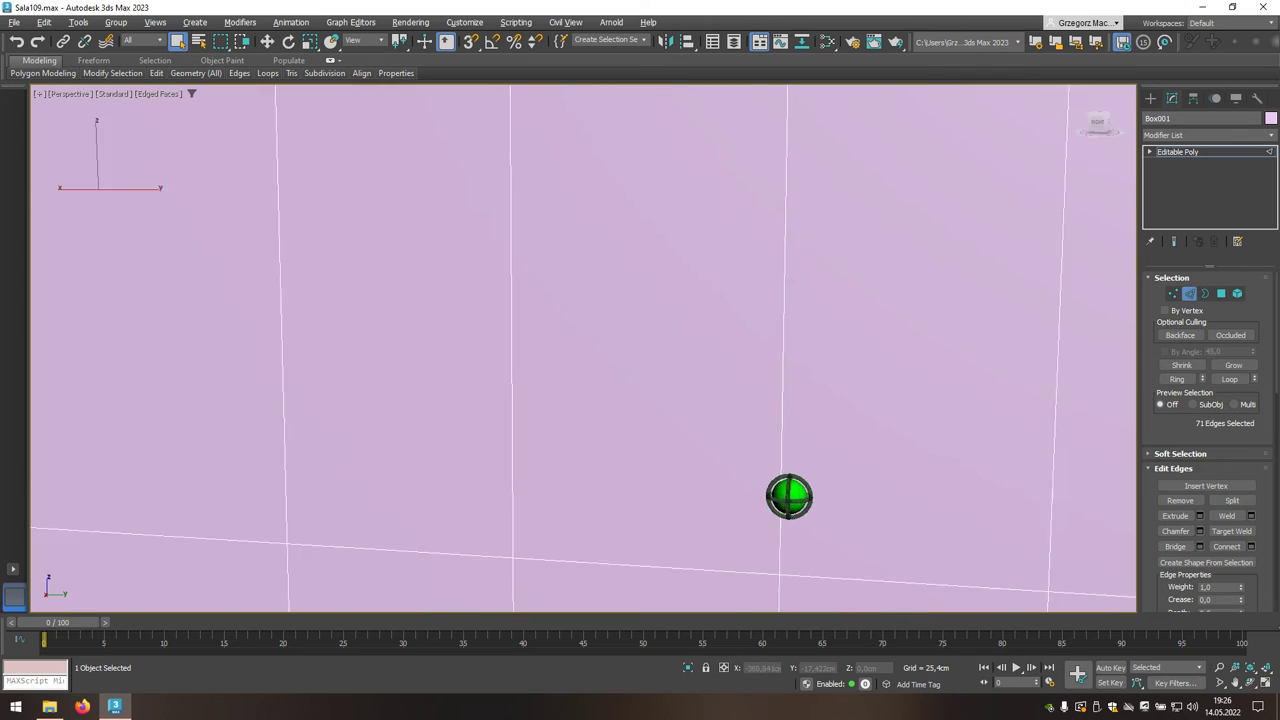
pyautogui.keyDown('alt'); pyautogui.moveTo(789, 496); pyautogui.dragTo(903, 400, button='middle'); pyautogui.keyUp('alt')
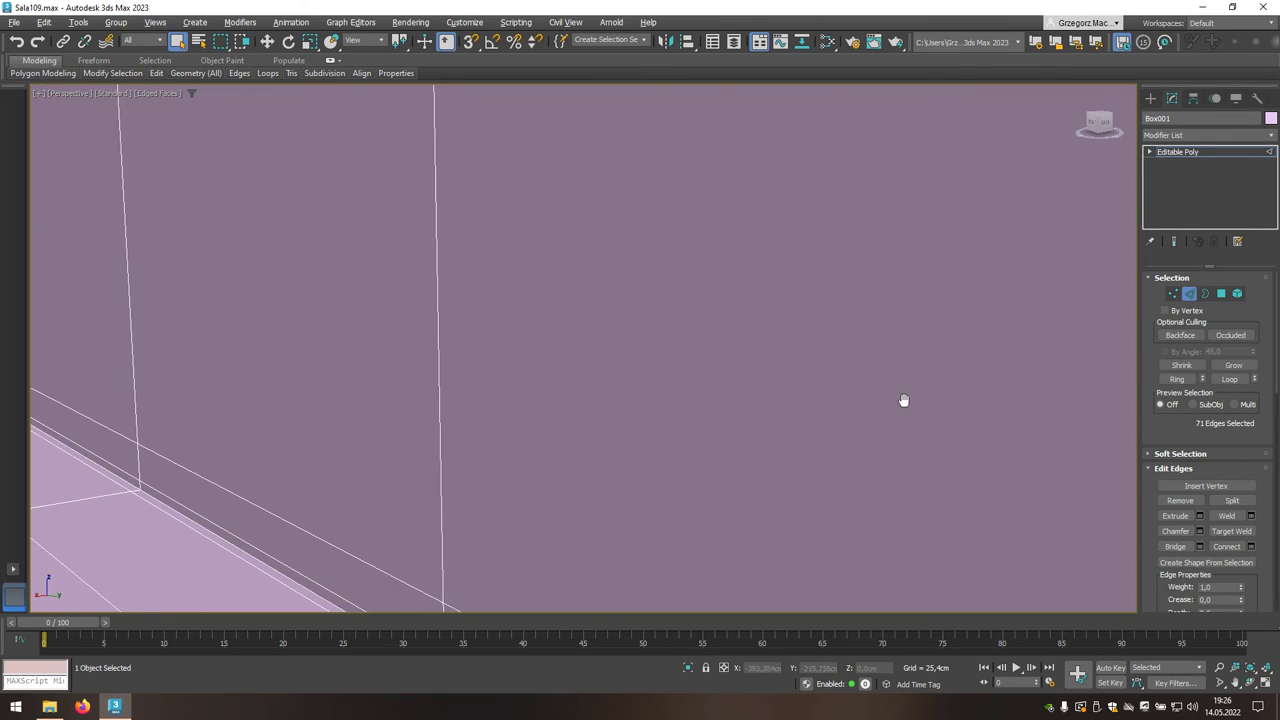
pyautogui.scroll(-3, 420, 344)
pyautogui.scroll(-2, 411, 346)
pyautogui.moveTo(329, 326)
pyautogui.mouseDown(button='middle')
pyautogui.moveTo(435, 393)
pyautogui.moveTo(486, 391)
pyautogui.mouseUp(button='middle')
pyautogui.scroll(4, 486, 391)
pyautogui.scroll(-4, 483, 385)
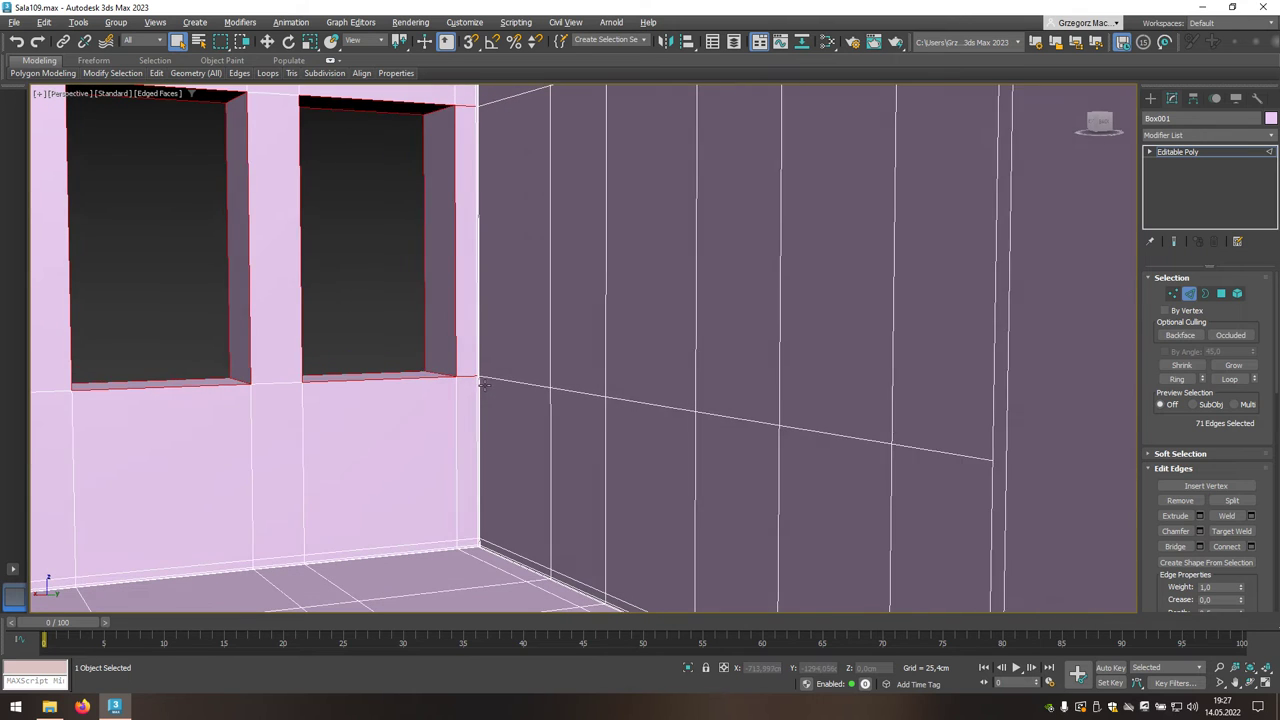
pyautogui.scroll(-1, 484, 385)
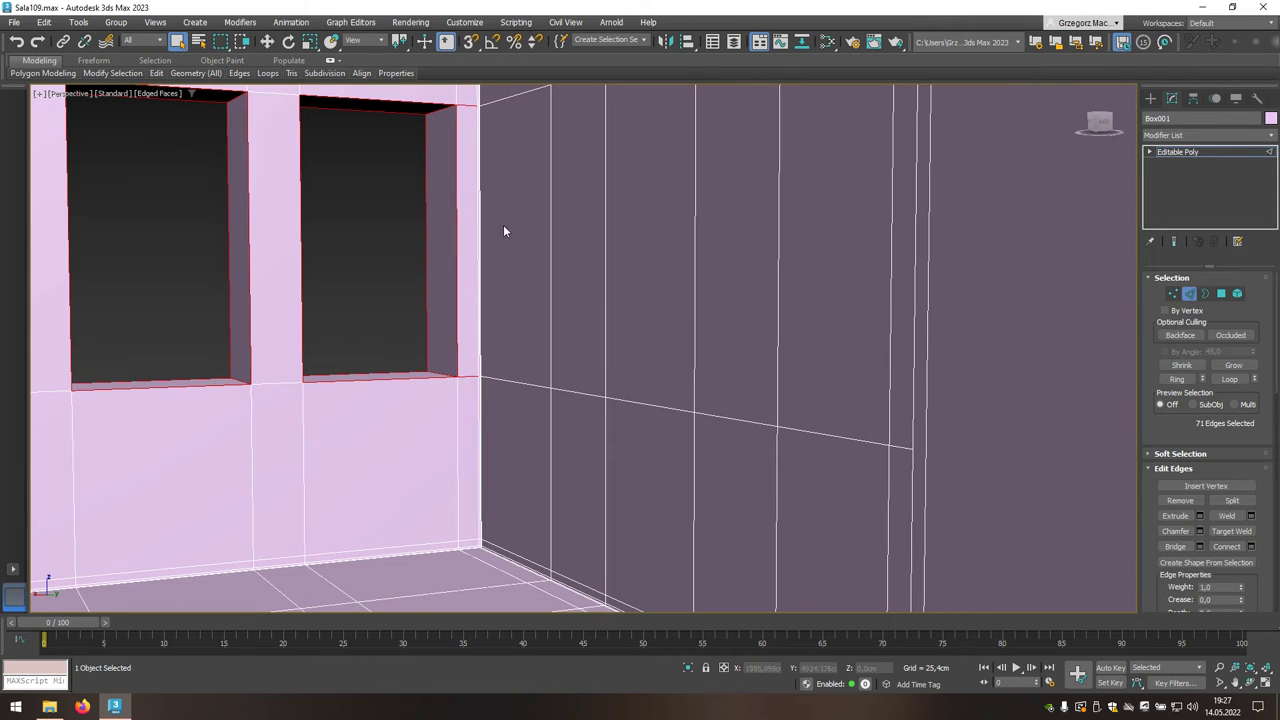
pyautogui.keyDown('alt'); pyautogui.click(466, 110); pyautogui.keyUp('alt')
pyautogui.keyDown('alt'); pyautogui.click(443, 414); pyautogui.keyUp('alt')
# Deselect the remaining vertical edges above both windows, leaving 60 edges selected.
pyautogui.scroll(5, 414, 412)
pyautogui.moveTo(550, 410); pyautogui.dragTo(603, 406, button='middle')
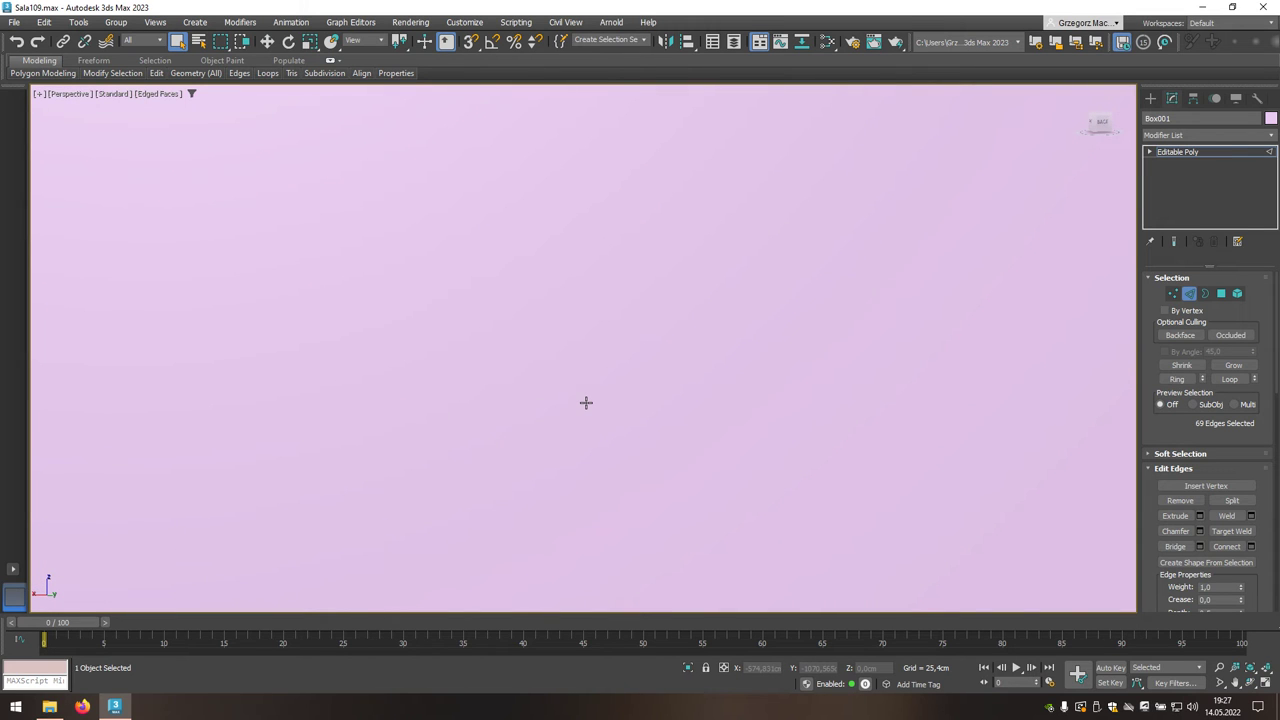
pyautogui.scroll(-5, 581, 407)
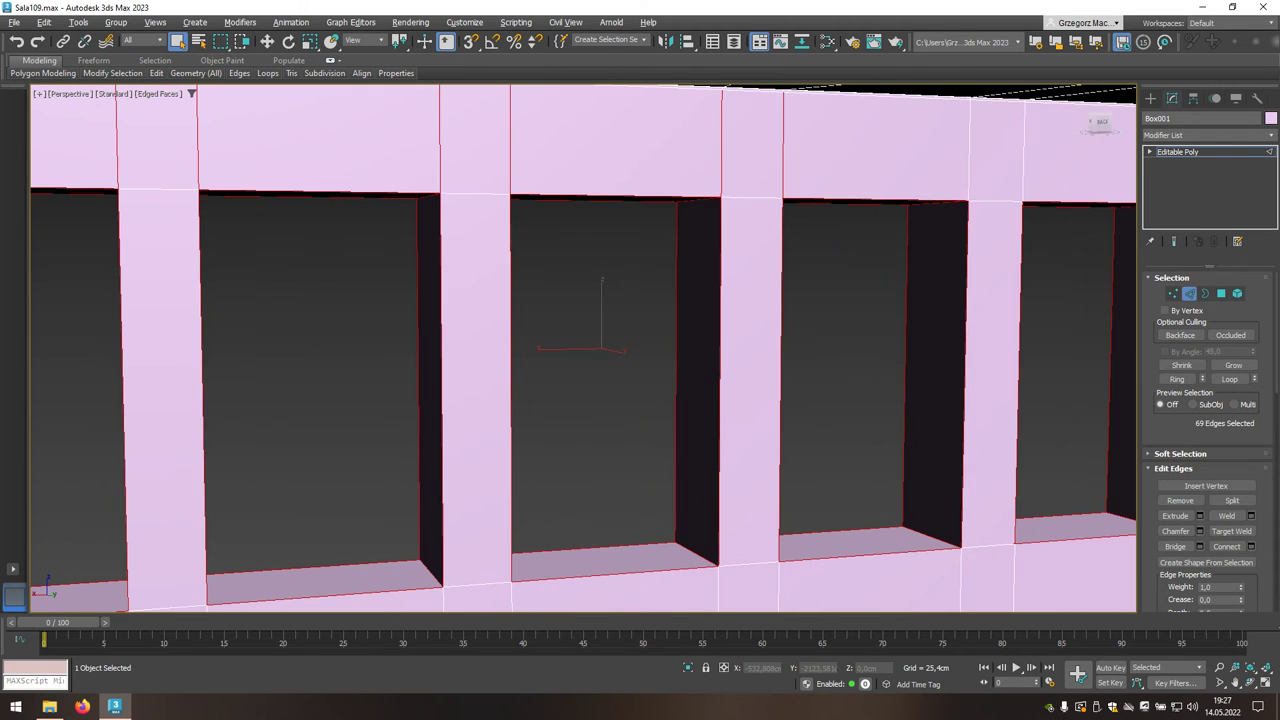
pyautogui.moveTo(590, 406); pyautogui.dragTo(600, 404, button='middle')
pyautogui.scroll(5, 575, 400)
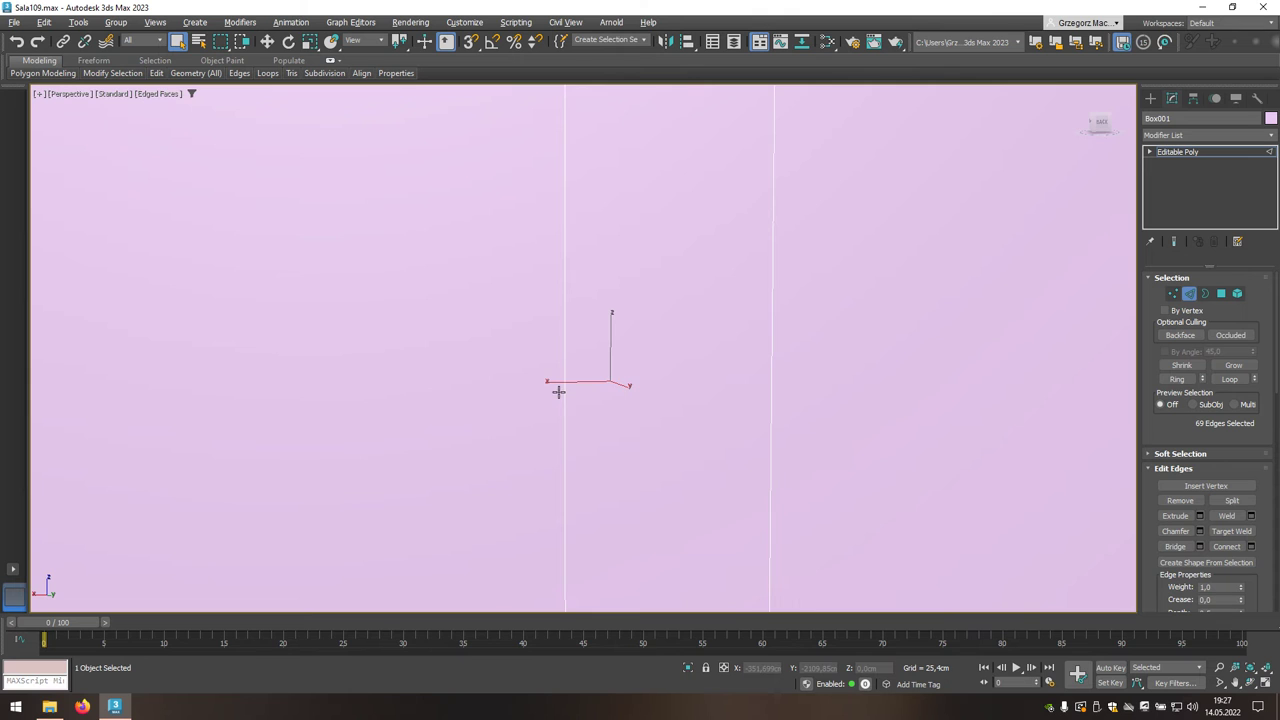
pyautogui.scroll(2, 555, 388)
pyautogui.scroll(-5, 540, 370)
pyautogui.scroll(5, 484, 312)
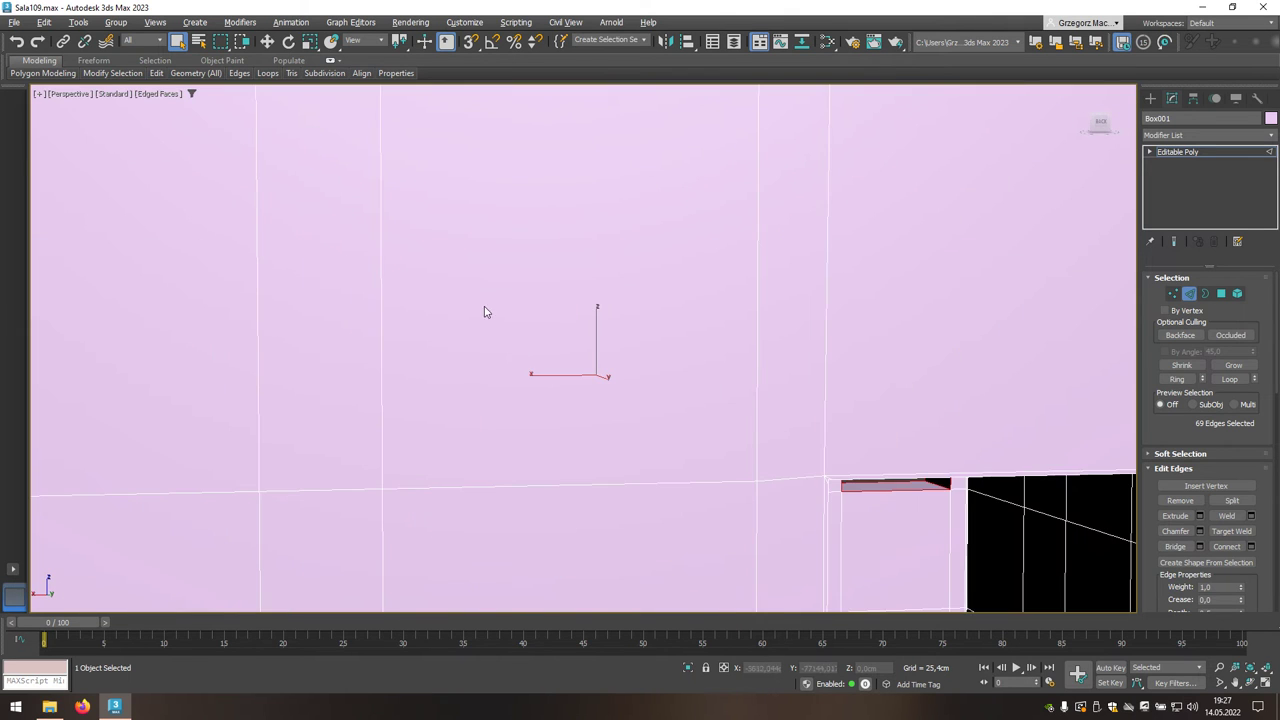
pyautogui.keyDown('alt'); pyautogui.moveTo(484, 312); pyautogui.dragTo(493, 352, button='middle'); pyautogui.keyUp('alt')
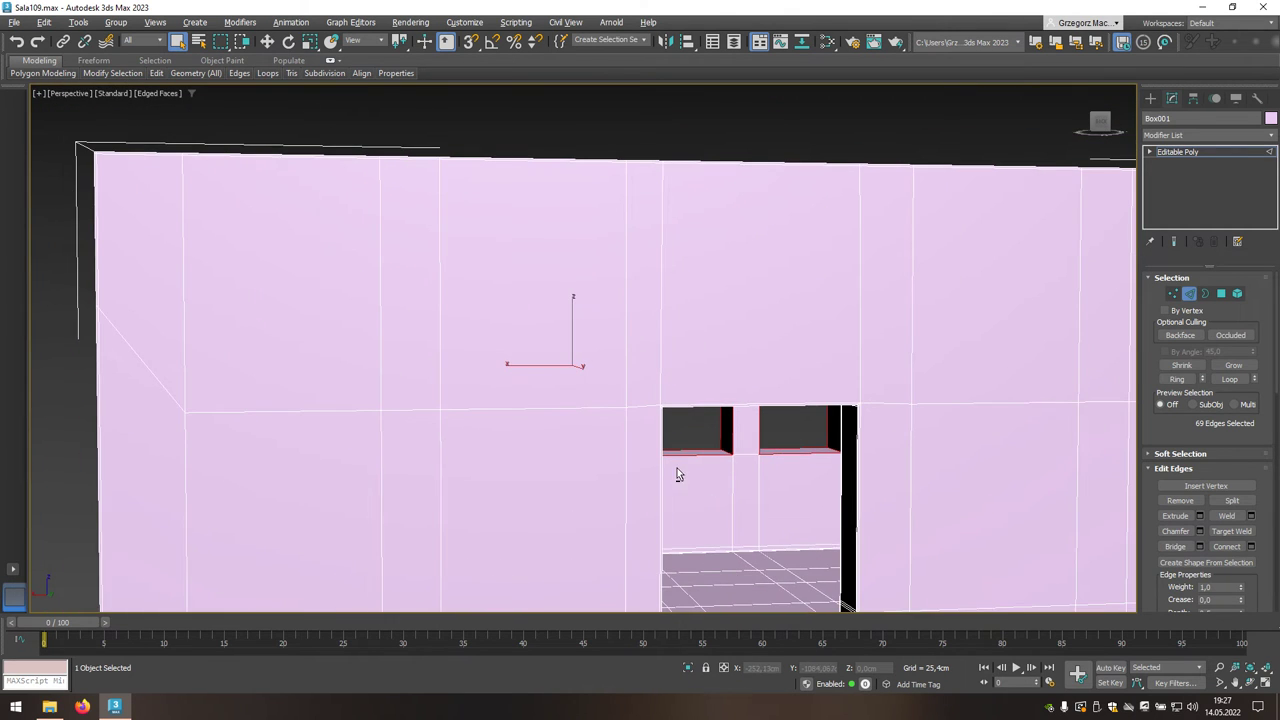
pyautogui.keyDown('alt'); pyautogui.moveTo(676, 474); pyautogui.dragTo(662, 458, button='middle'); pyautogui.keyUp('alt')
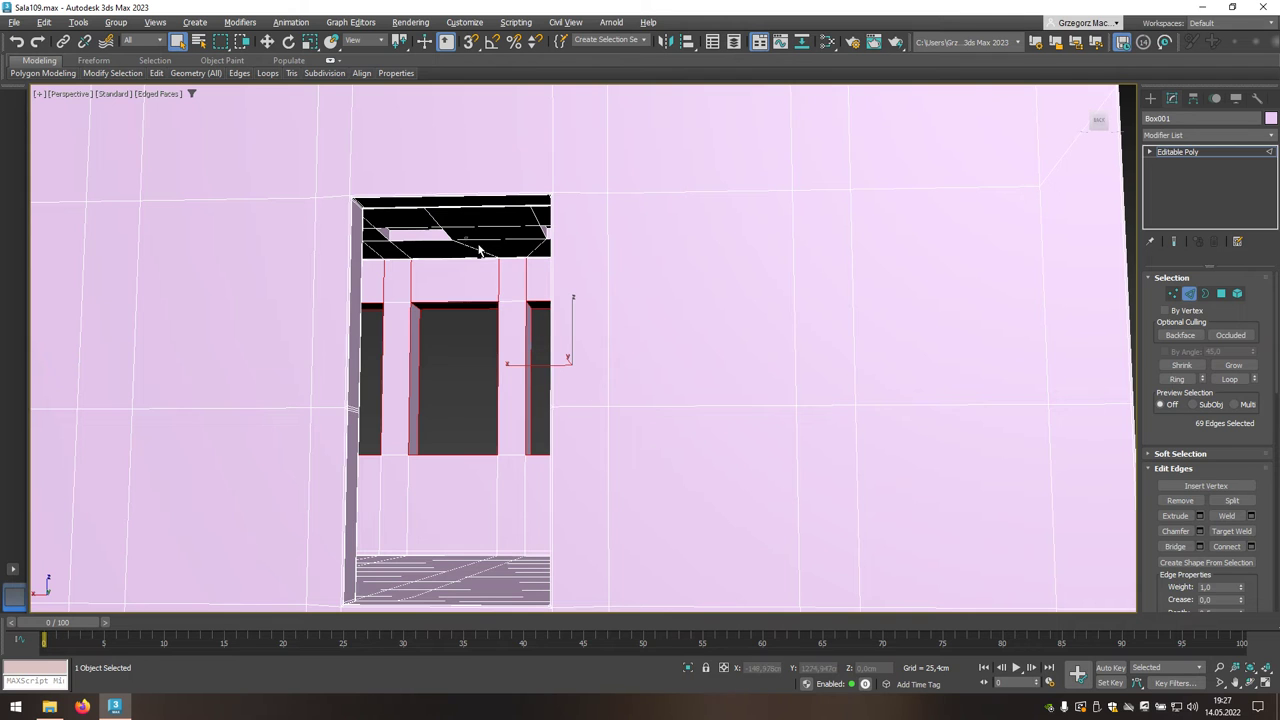
pyautogui.keyDown('alt'); pyautogui.moveTo(503, 286); pyautogui.dragTo(548, 288, button='middle'); pyautogui.keyUp('alt')
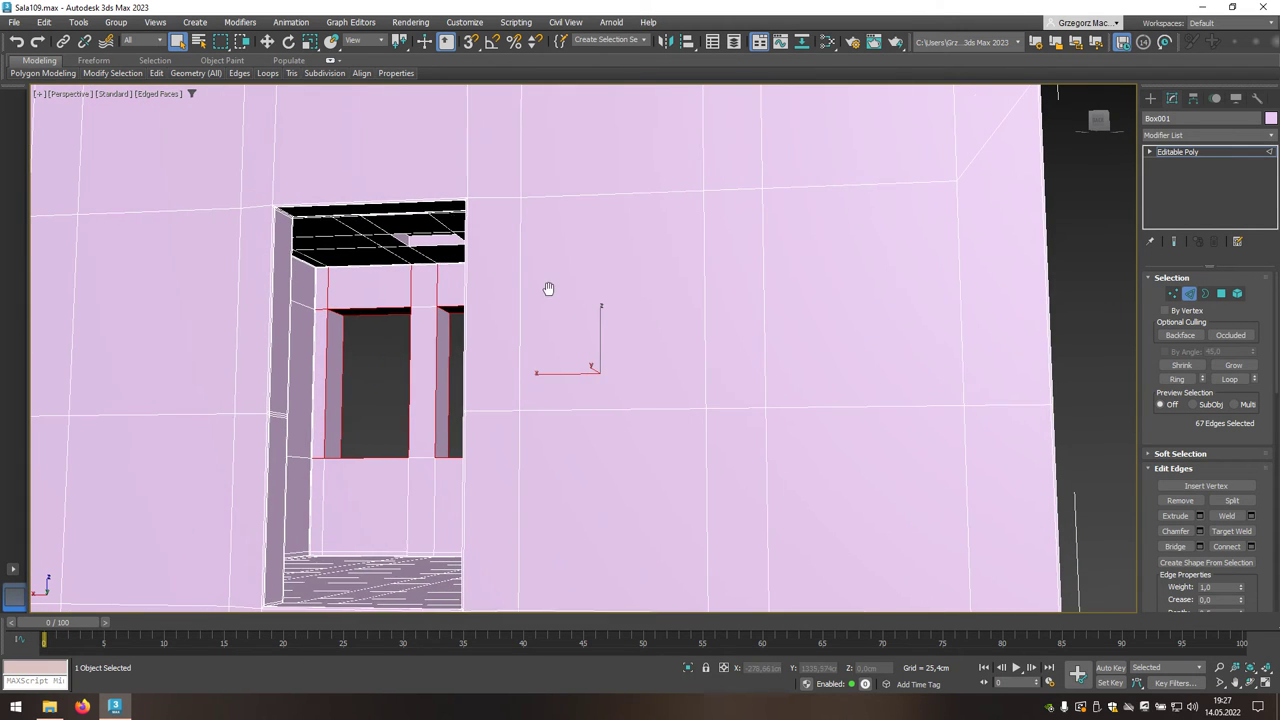
pyautogui.keyDown('alt'); pyautogui.moveTo(440, 284); pyautogui.dragTo(402, 278); pyautogui.keyUp('alt')
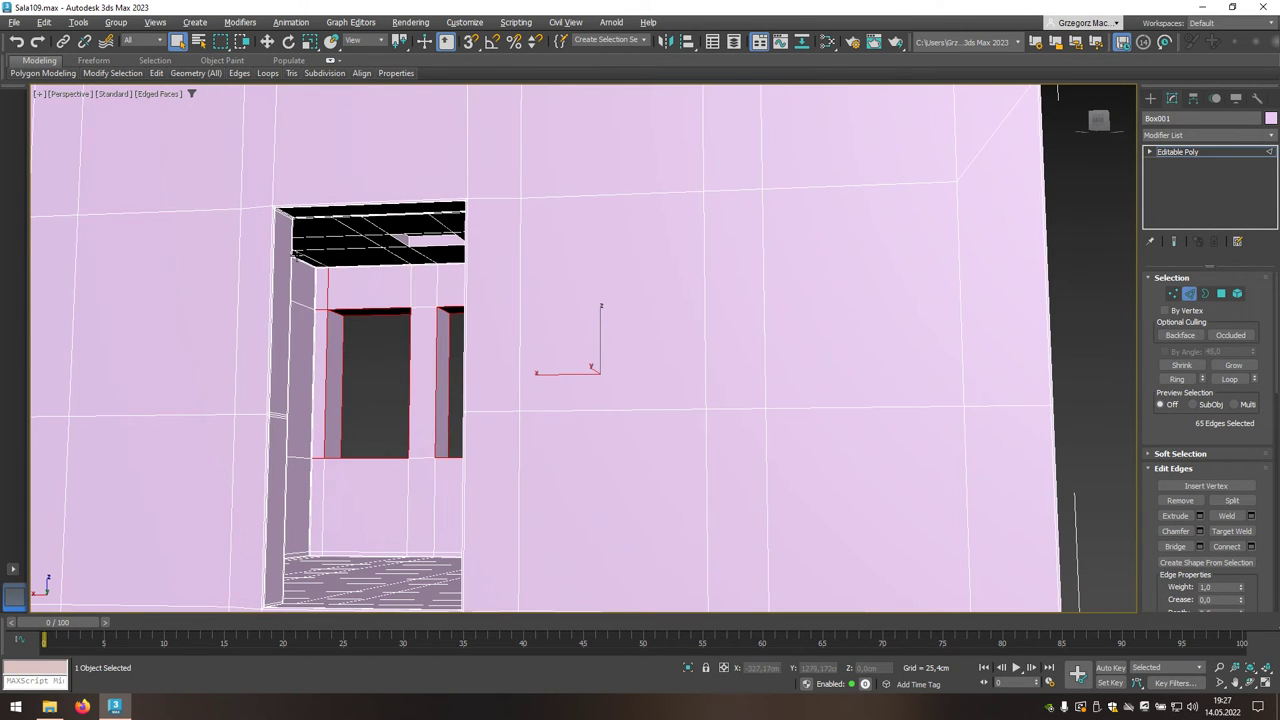
pyautogui.keyDown('alt'); pyautogui.click(327, 290); pyautogui.keyUp('alt')
pyautogui.moveTo(300, 436); pyautogui.dragTo(315, 472)
pyautogui.hotkey('shift', 'z')
pyautogui.hotkey('shift', 'z')
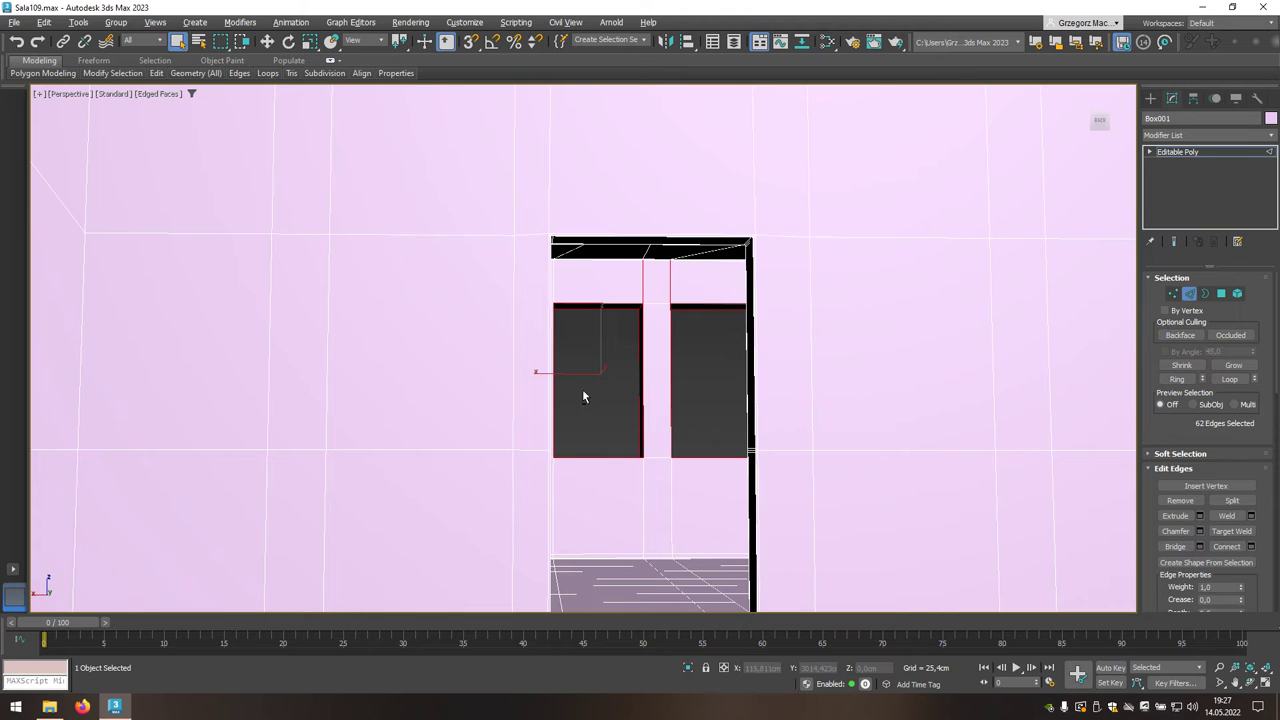
pyautogui.keyDown('alt'); pyautogui.moveTo(626, 257); pyautogui.dragTo(686, 288); pyautogui.keyUp('alt')
pyautogui.moveTo(655, 414)
pyautogui.mouseDown(button='middle')
pyautogui.moveTo(603, 406)
pyautogui.moveTo(794, 429)
pyautogui.mouseUp(button='middle')
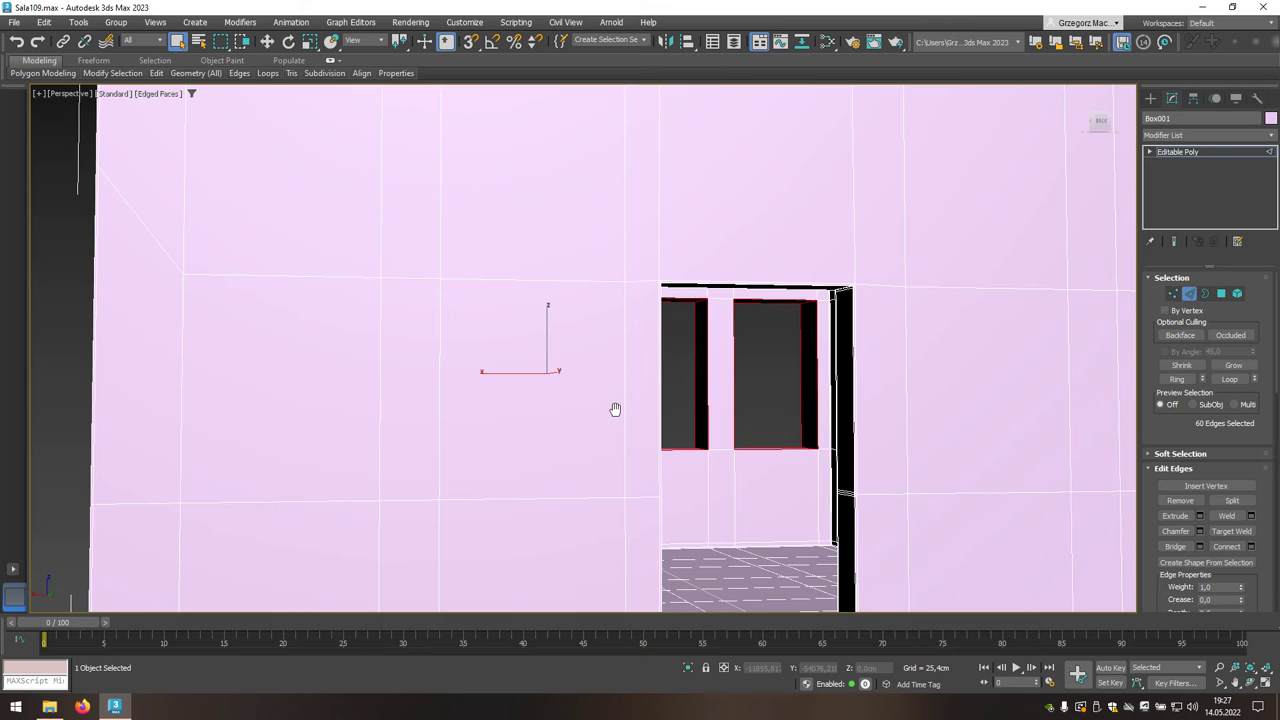
pyautogui.scroll(-6, 614, 409)
pyautogui.scroll(3, 690, 456)
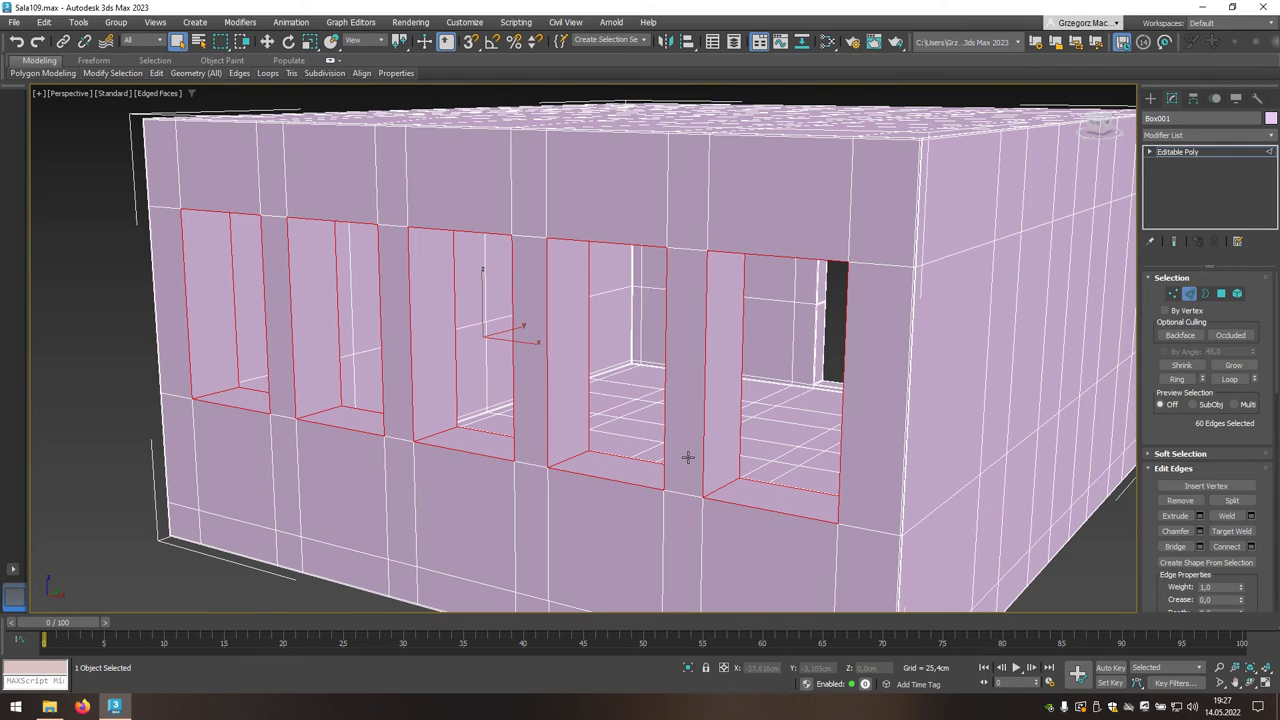
pyautogui.scroll(3, 688, 457)
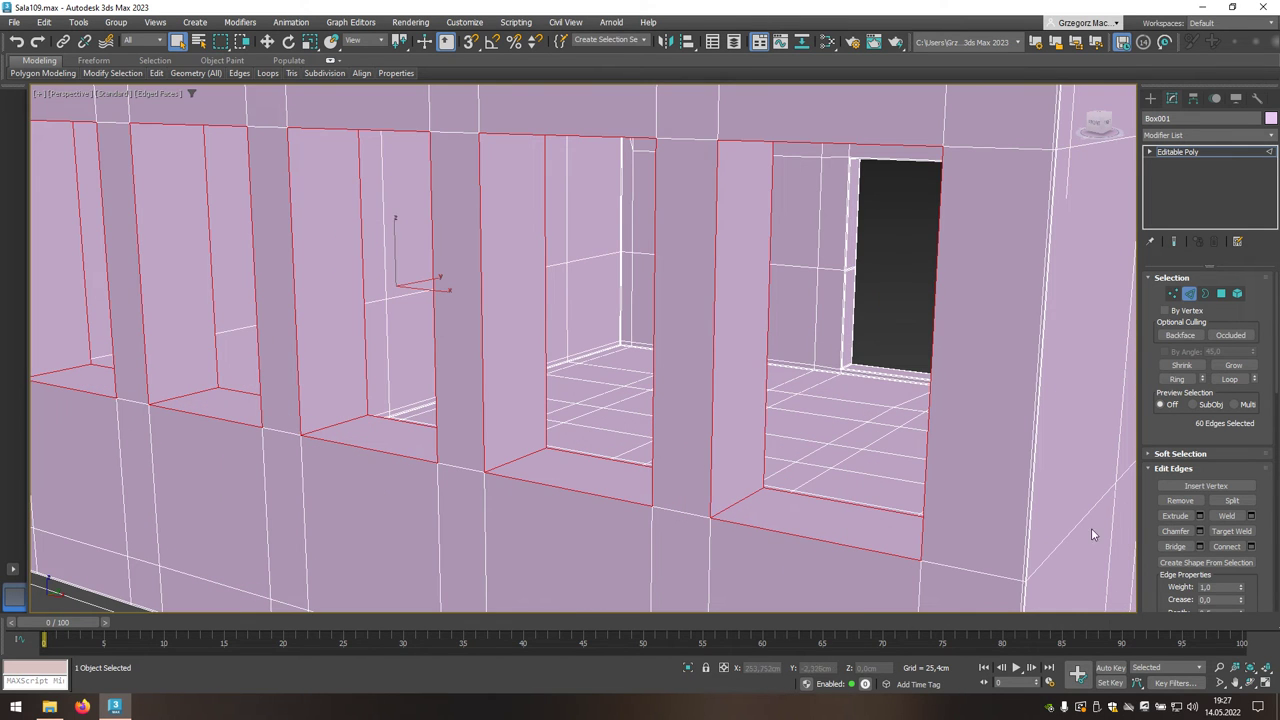
# Chamfer the sixty window edges by 1,0cm with 1 segment, then clear the selection.
pyautogui.click(1200, 530)
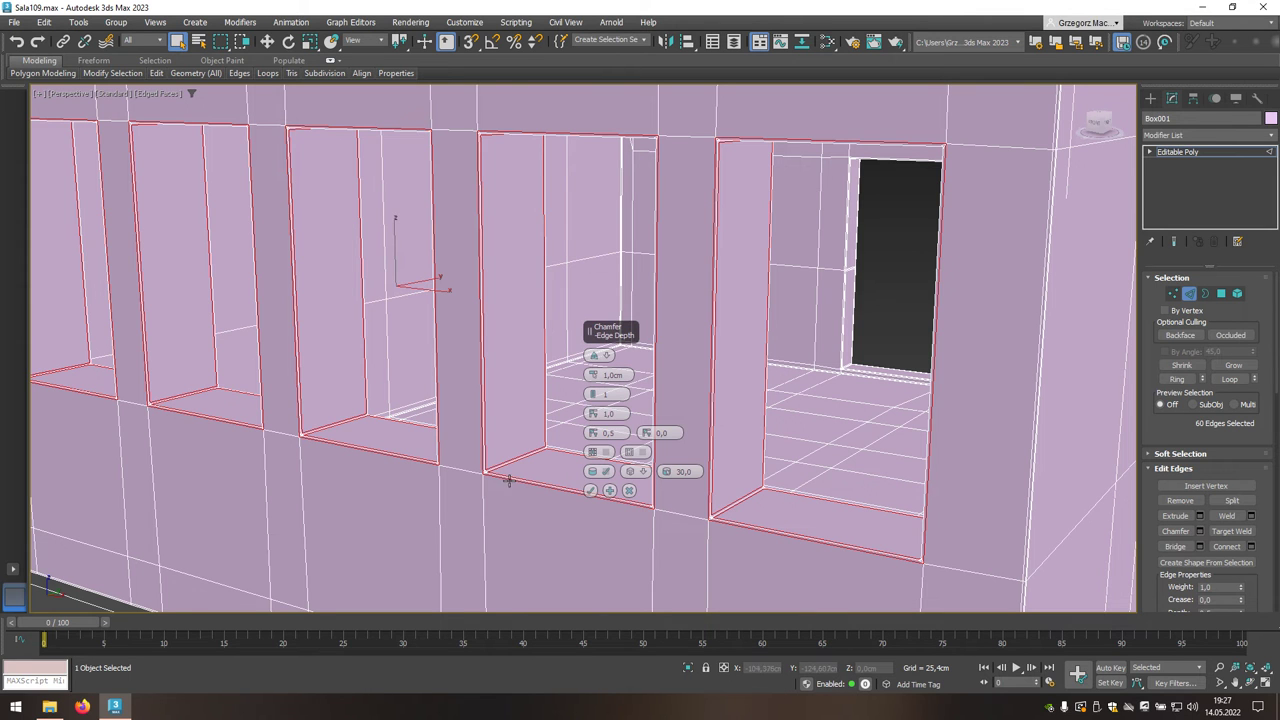
pyautogui.scroll(1, 500, 476)
pyautogui.scroll(1, 499, 475)
pyautogui.scroll(1, 497, 473)
pyautogui.scroll(1, 497, 473)
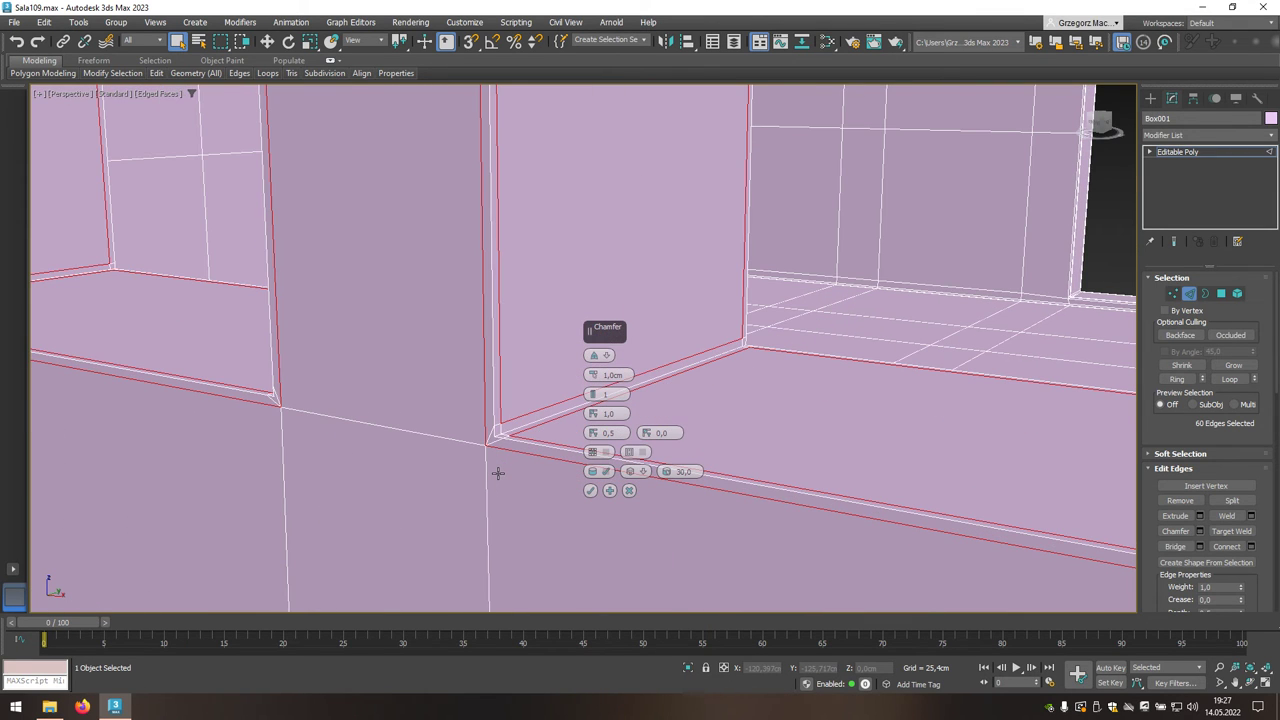
pyautogui.click(590, 491)
pyautogui.scroll(-1, 563, 490)
pyautogui.scroll(-2, 561, 486)
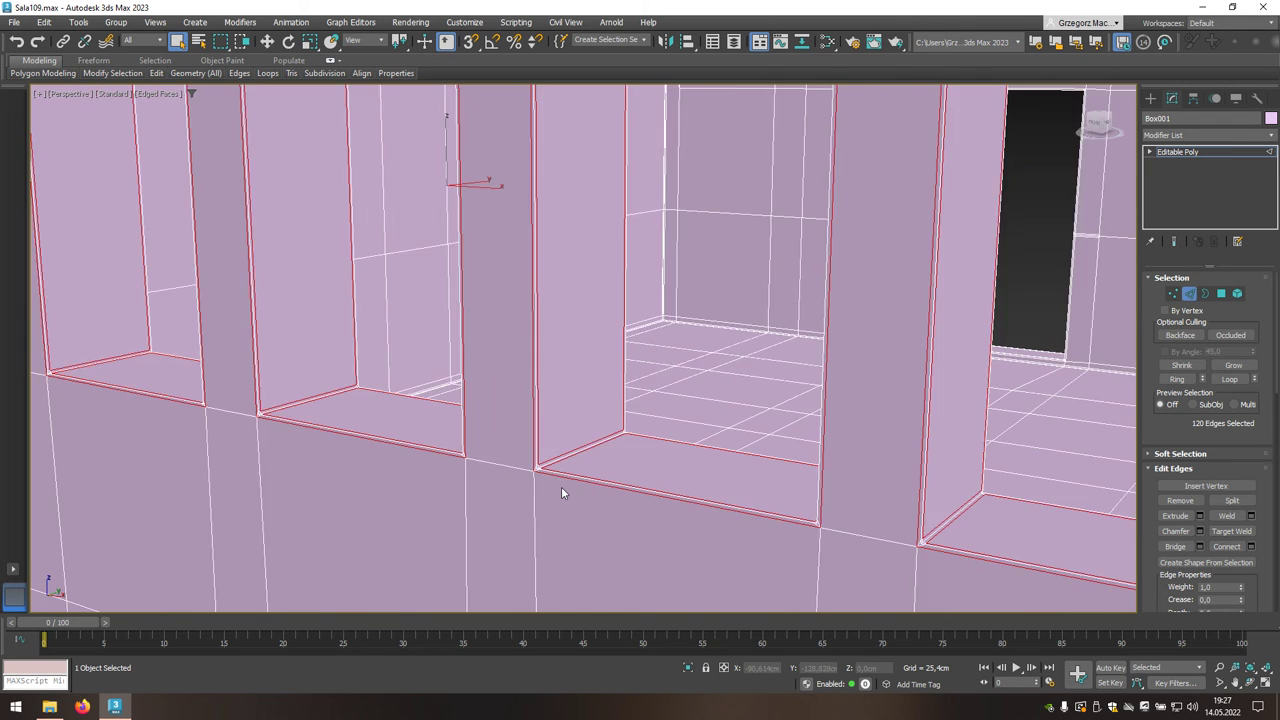
pyautogui.scroll(-4, 561, 486)
pyautogui.click(838, 563)
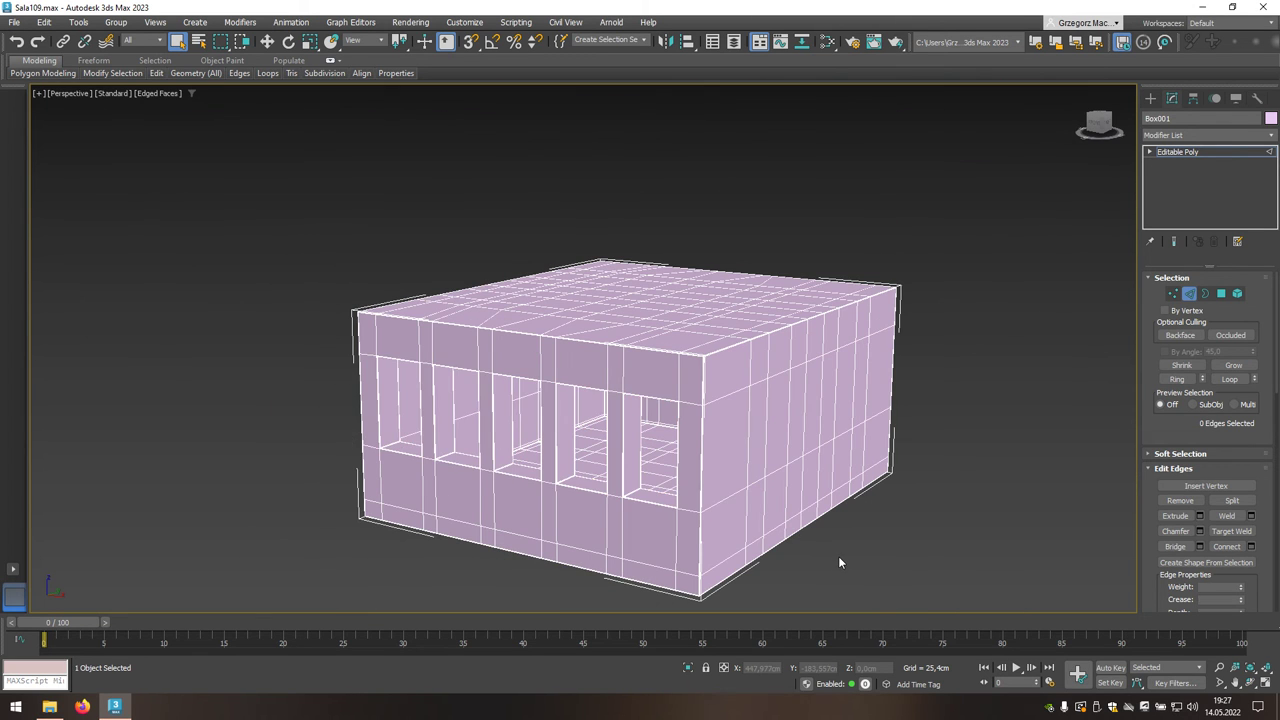
# Select the 873 wall polygons below the top band and hide them.
pyautogui.click(1222, 295)
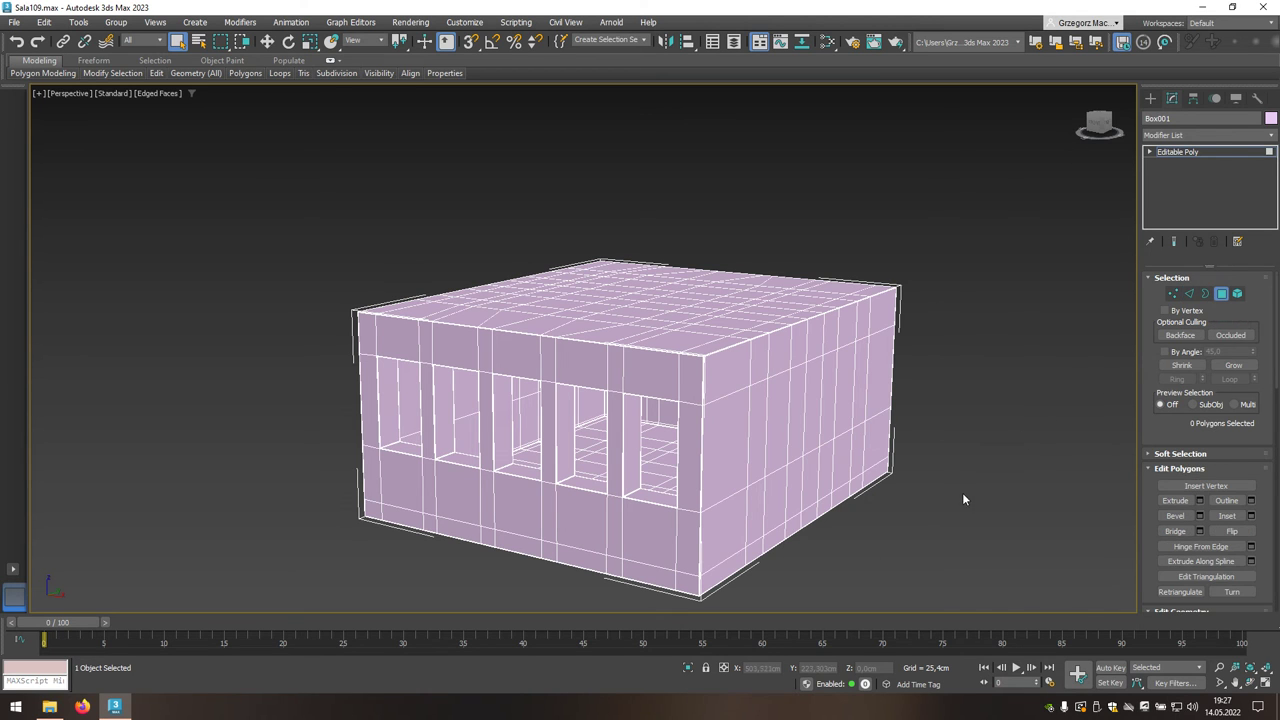
pyautogui.keyDown('alt'); pyautogui.moveTo(963, 493); pyautogui.dragTo(988, 479, button='middle'); pyautogui.keyUp('alt')
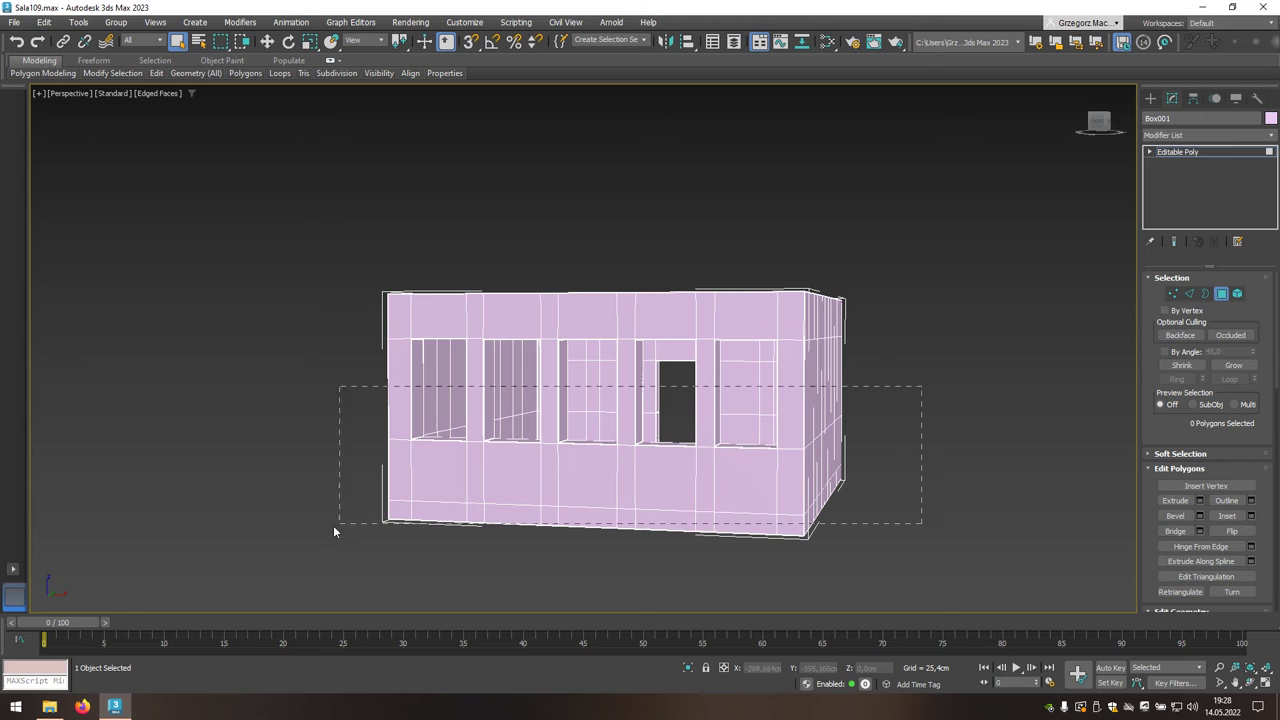
pyautogui.moveTo(257, 561); pyautogui.dragTo(257, 561)
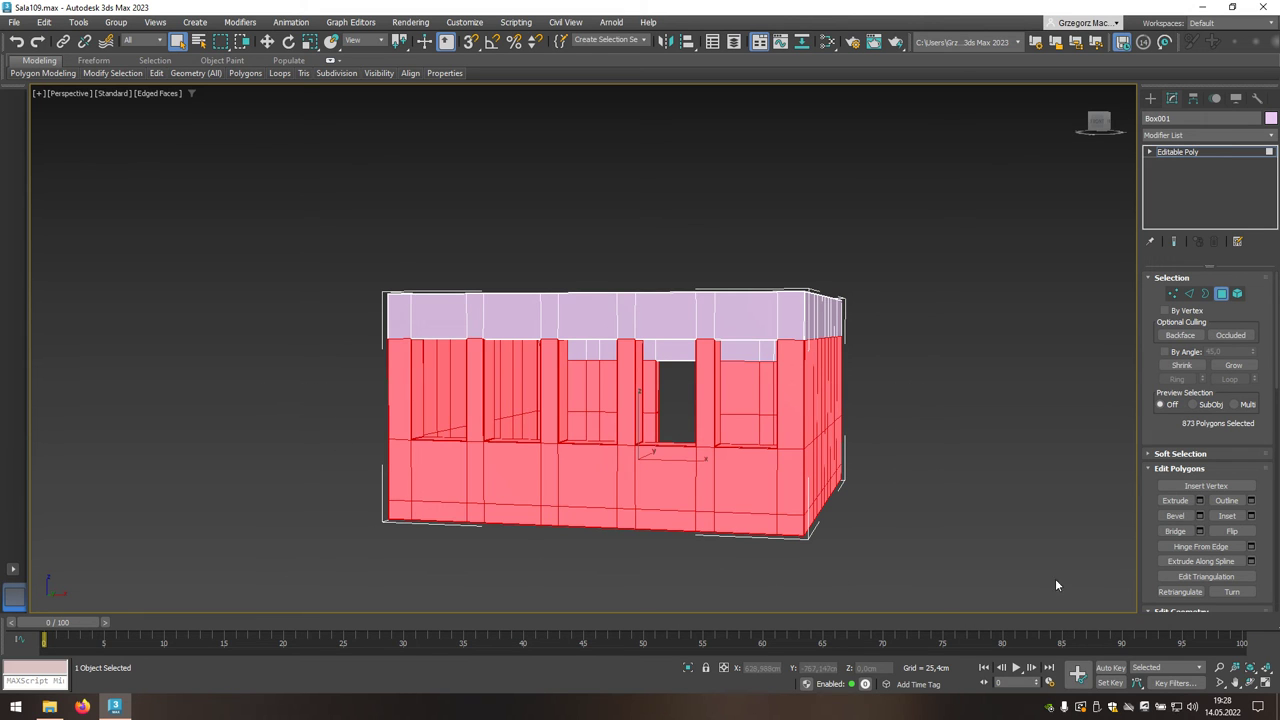
pyautogui.moveTo(1266, 600); pyautogui.dragTo(1266, 314)
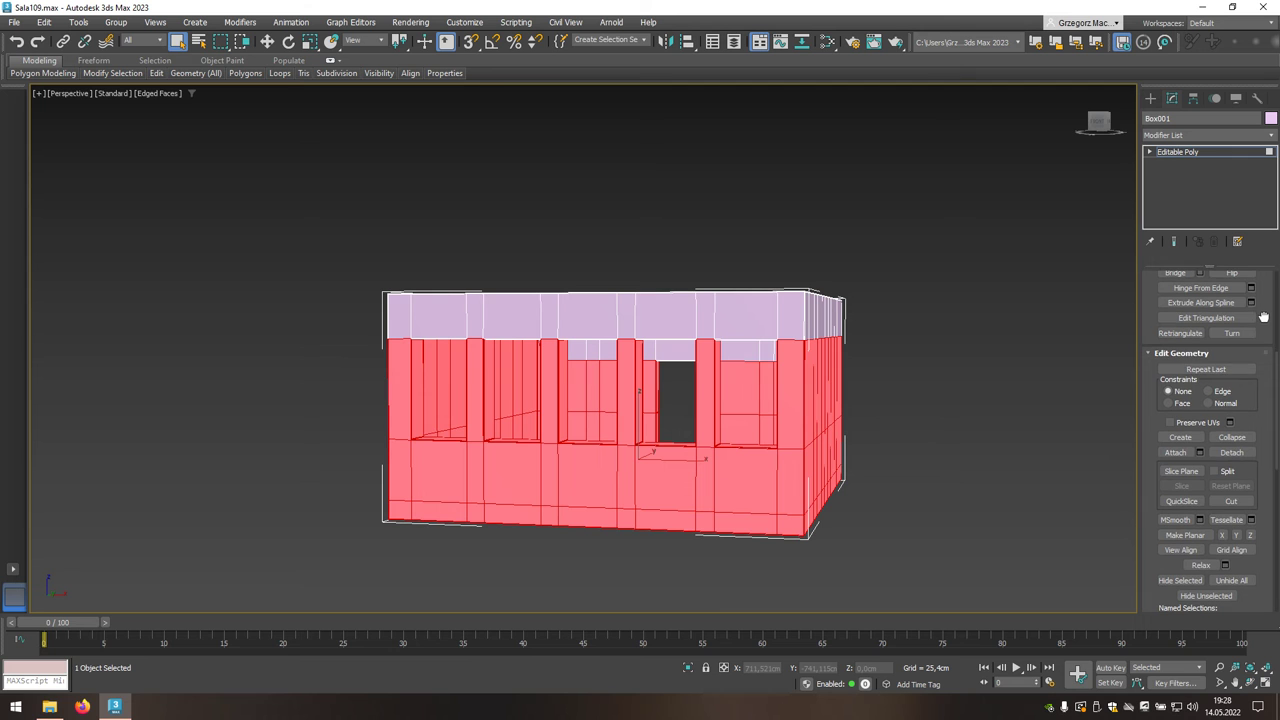
pyautogui.click(1182, 584)
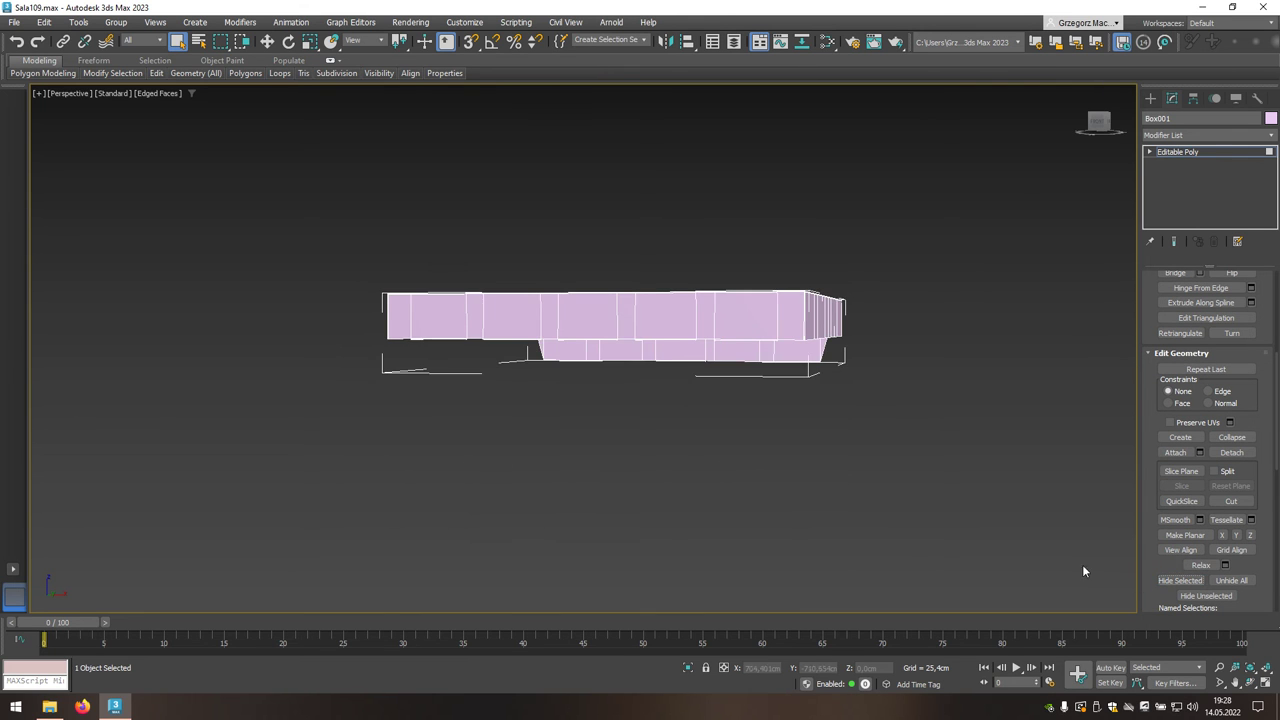
pyautogui.moveTo(720, 458)
pyautogui.keyDown('alt'); pyautogui.mouseDown(button='middle')
pyautogui.moveTo(732, 354)
pyautogui.moveTo(733, 369)
pyautogui.mouseUp(button='middle'); pyautogui.keyUp('alt')
# Select the recessed ceiling panel polygons one by one.
pyautogui.click(714, 261)
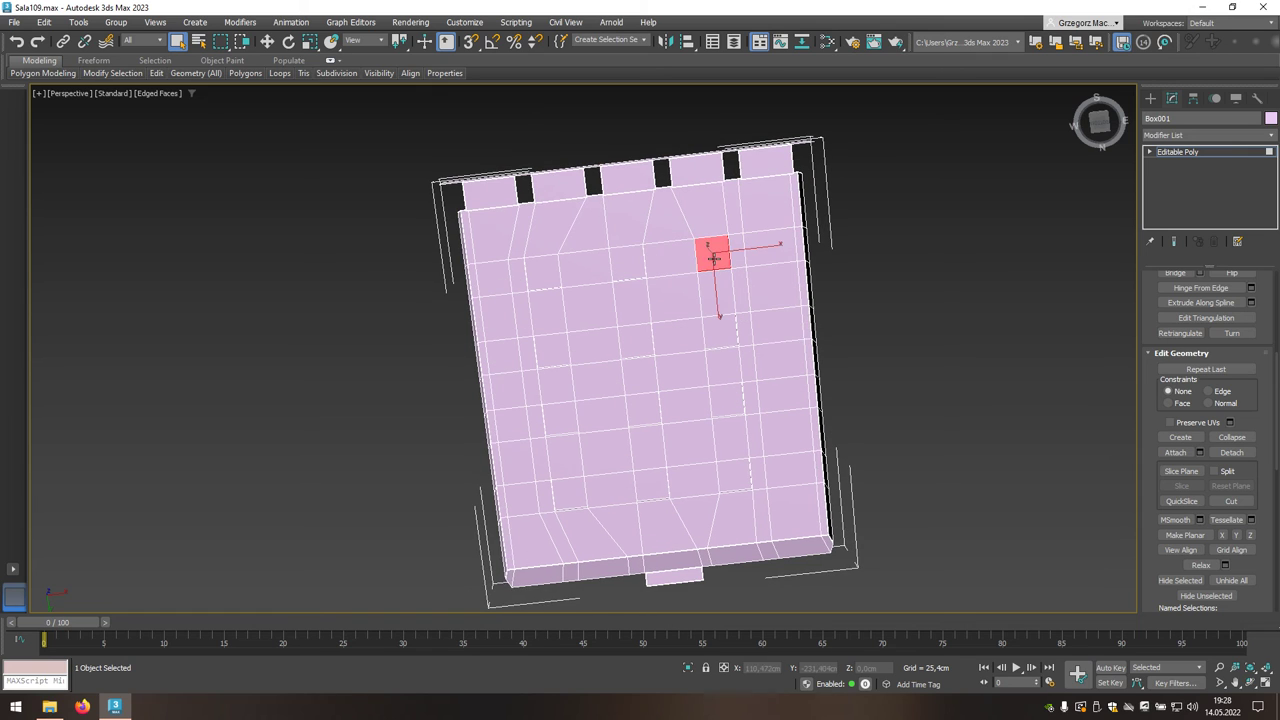
pyautogui.keyDown('ctrl'); pyautogui.click(632, 264); pyautogui.keyUp('ctrl')
pyautogui.keyDown('ctrl'); pyautogui.click(549, 275); pyautogui.keyUp('ctrl')
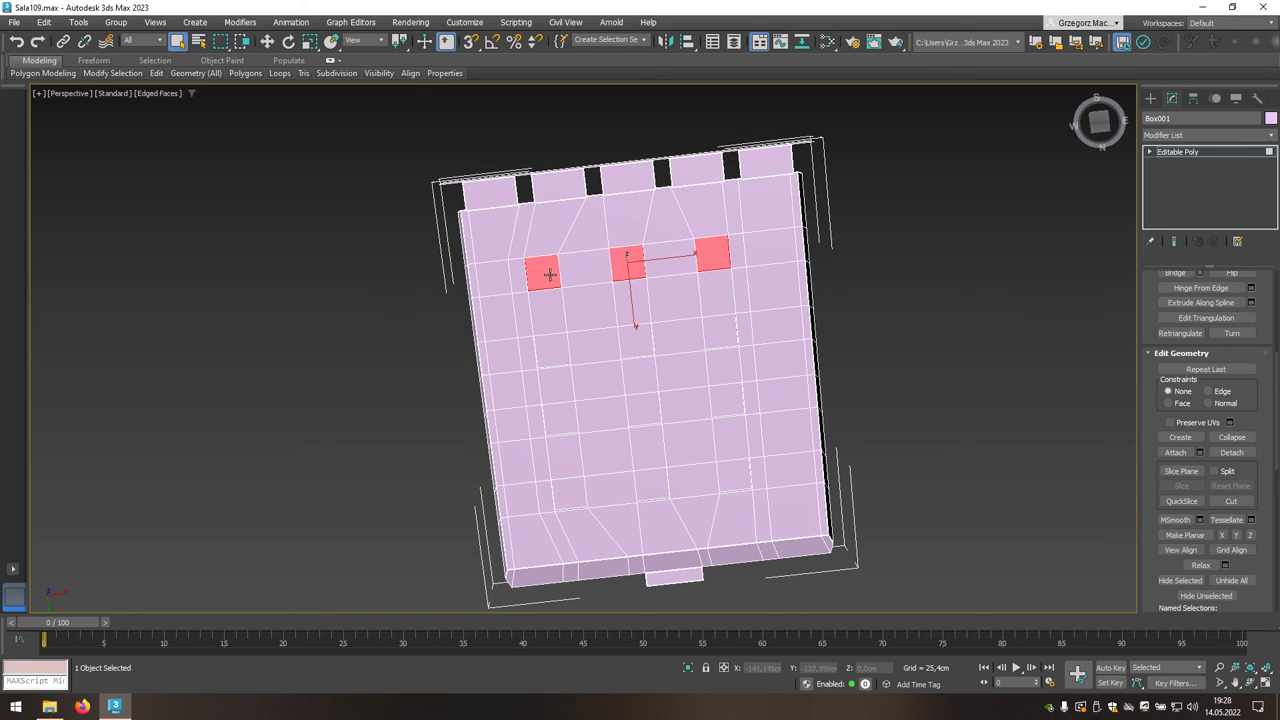
pyautogui.keyDown('ctrl'); pyautogui.click(549, 359); pyautogui.keyUp('ctrl')
pyautogui.keyDown('ctrl'); pyautogui.click(637, 345); pyautogui.keyUp('ctrl')
pyautogui.keyDown('ctrl'); pyautogui.click(711, 337); pyautogui.keyUp('ctrl')
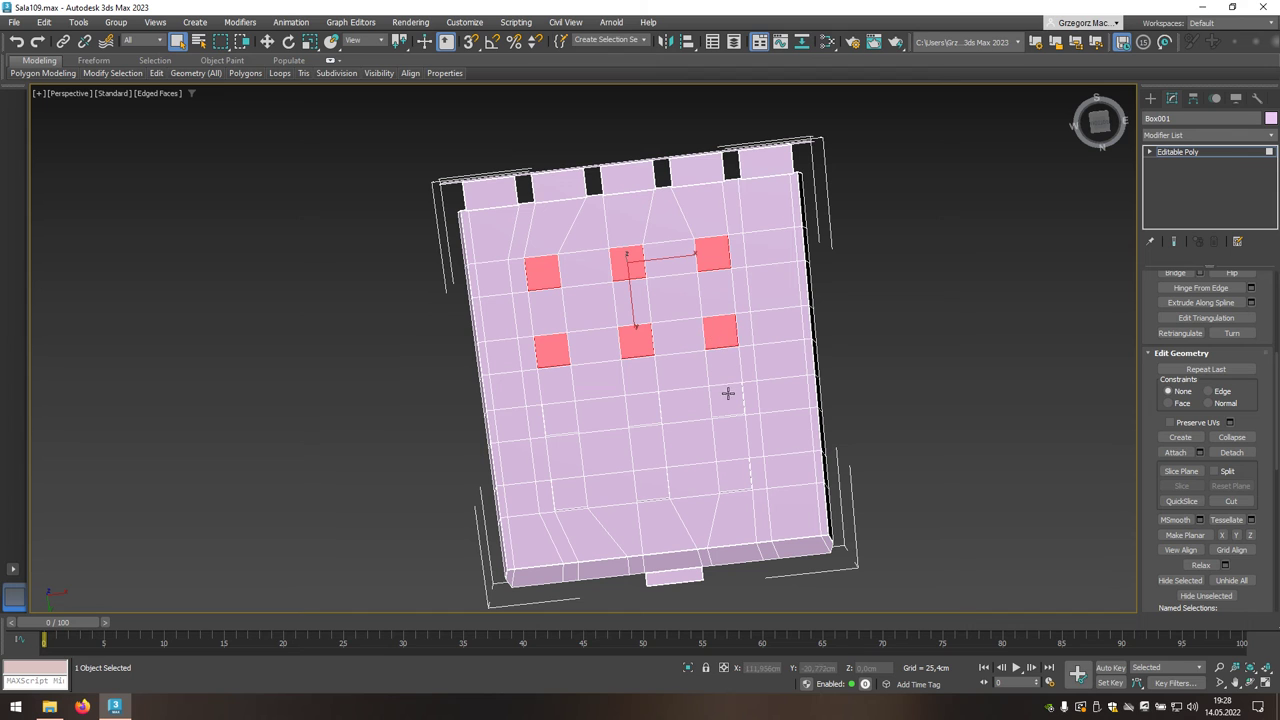
pyautogui.keyDown('ctrl'); pyautogui.click(729, 393); pyautogui.keyUp('ctrl')
pyautogui.keyDown('ctrl'); pyautogui.click(647, 411); pyautogui.keyUp('ctrl')
pyautogui.keyDown('ctrl'); pyautogui.click(562, 416); pyautogui.keyUp('ctrl')
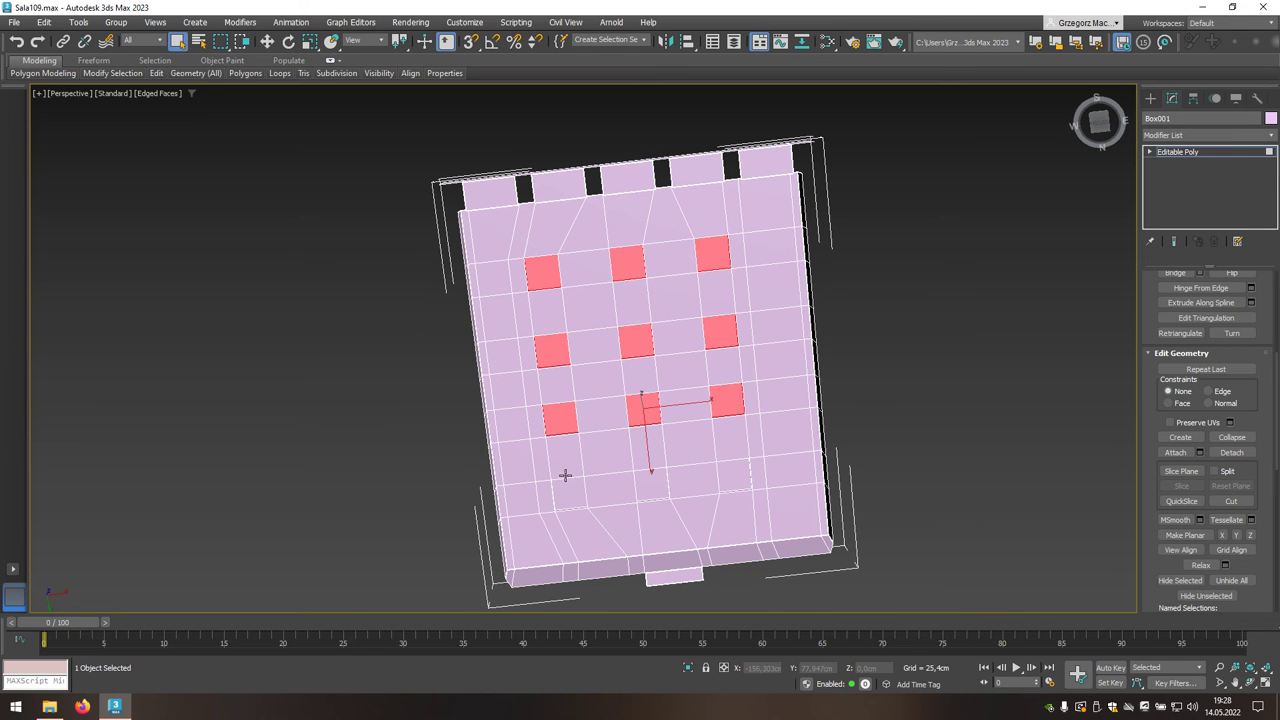
pyautogui.keyDown('ctrl'); pyautogui.click(570, 490); pyautogui.keyUp('ctrl')
pyautogui.keyDown('ctrl'); pyautogui.click(656, 486); pyautogui.keyUp('ctrl')
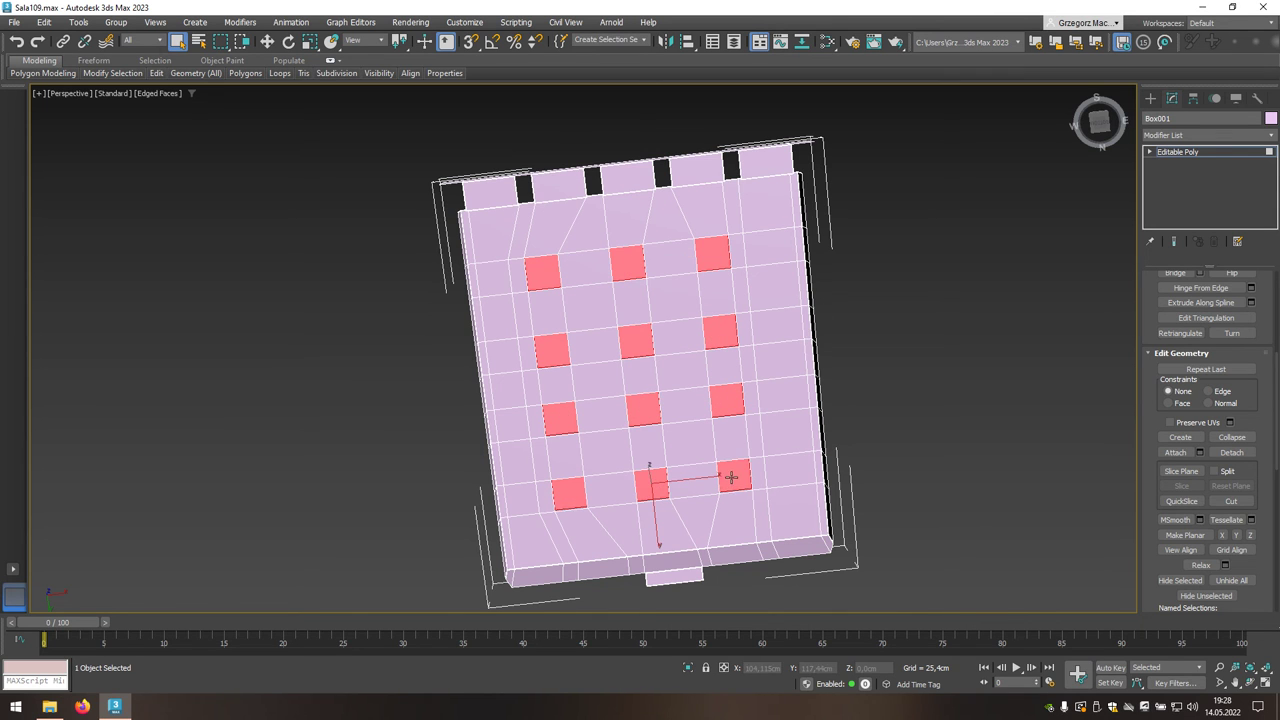
# Grow the selection onto the panels' side faces and convert it to 144 edges.
pyautogui.keyDown('alt'); pyautogui.moveTo(722, 480); pyautogui.dragTo(735, 462, button='middle'); pyautogui.keyUp('alt')
pyautogui.scroll(4, 718, 425)
pyautogui.scroll(3, 718, 425)
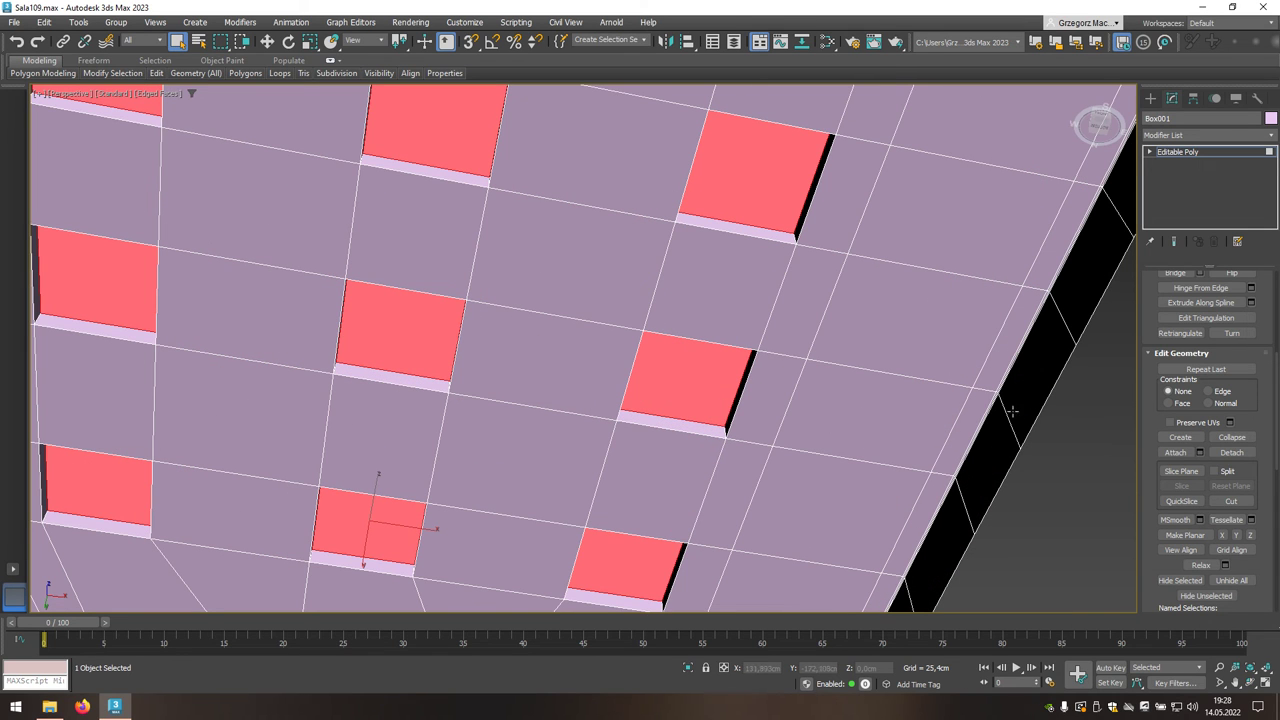
pyautogui.moveTo(1277, 420); pyautogui.dragTo(1277, 346)
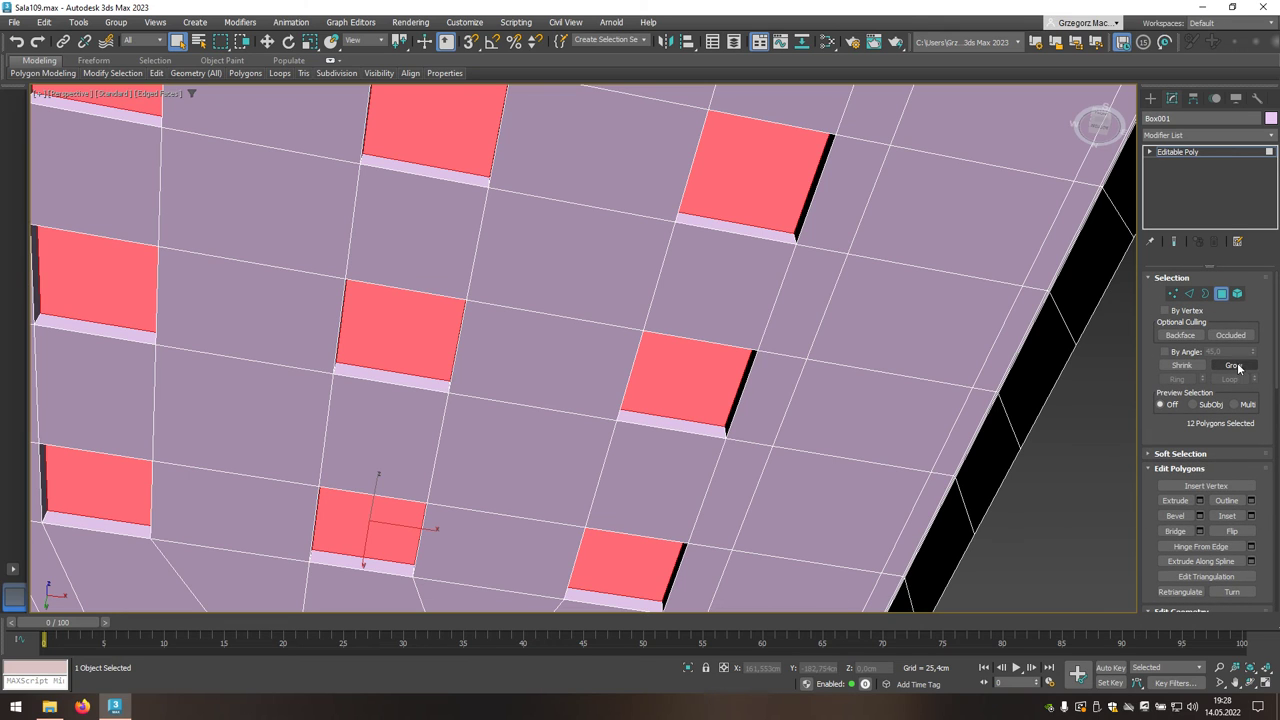
pyautogui.click(1236, 365)
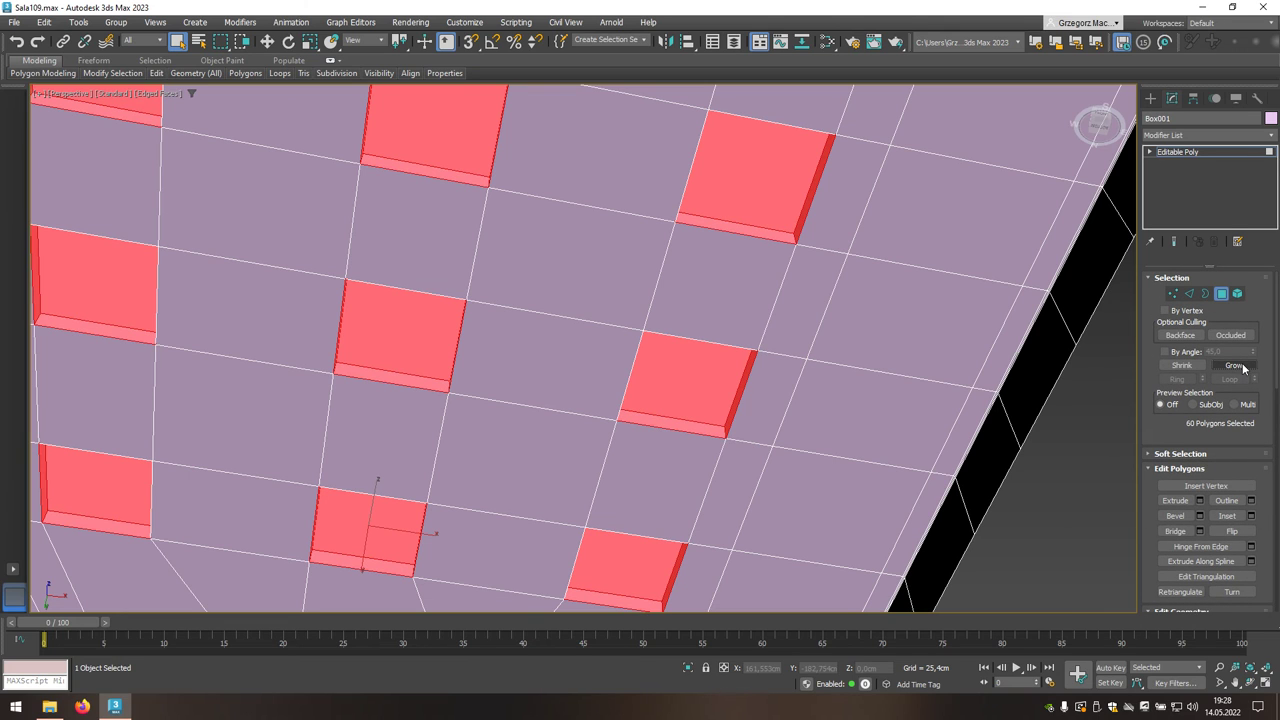
pyautogui.click(1191, 295)
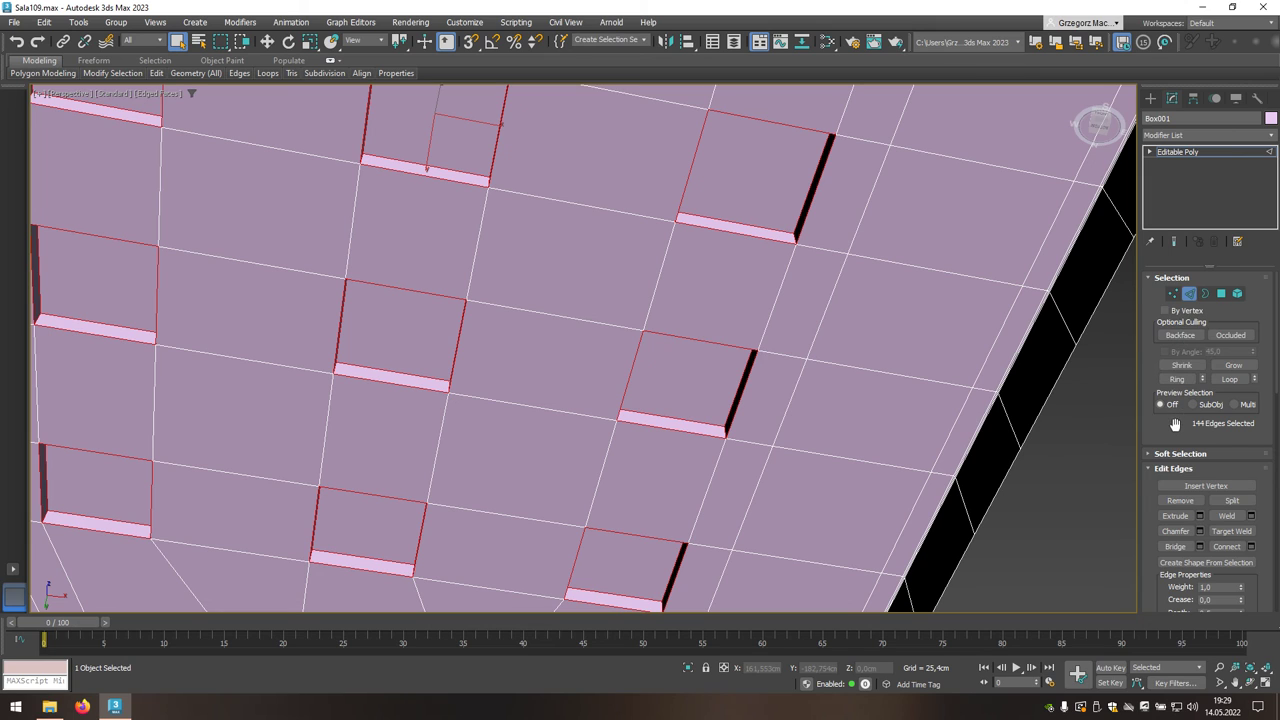
pyautogui.scroll(-1, 1175, 424)
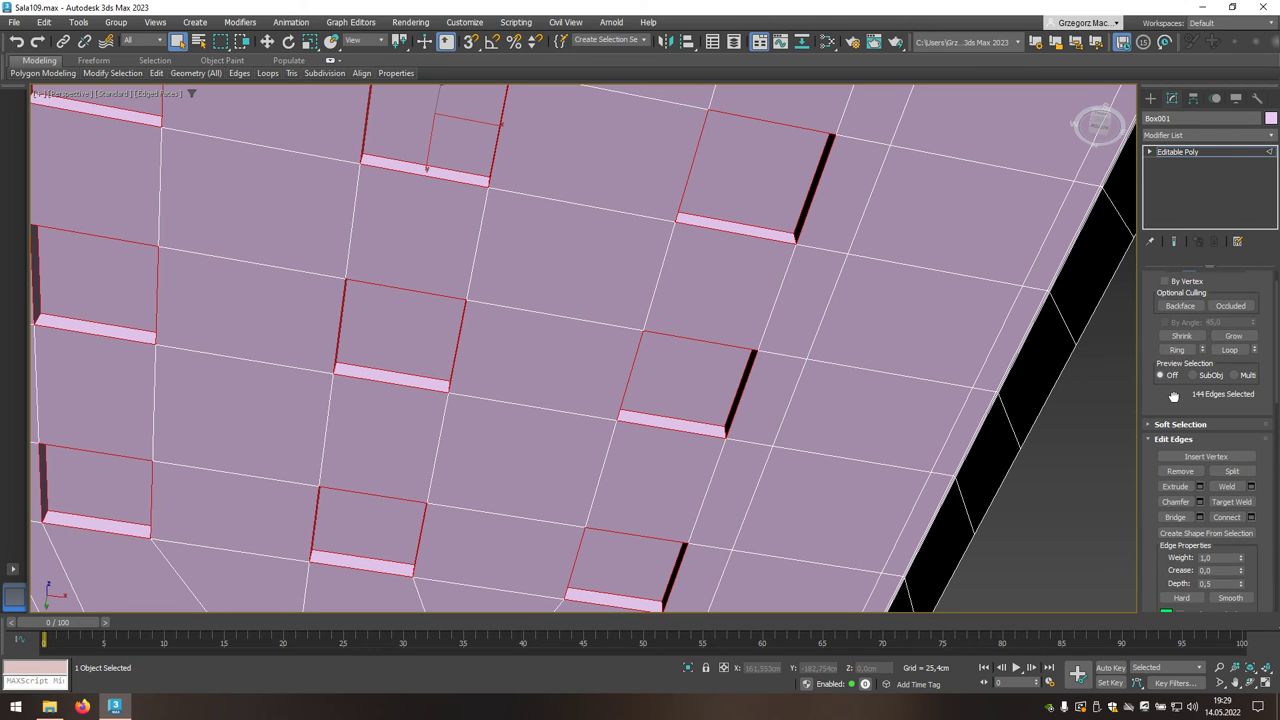
# Apply a 1,0cm chamfer with 1 segment to the 144 ceiling-panel edges.
pyautogui.click(1200, 502)
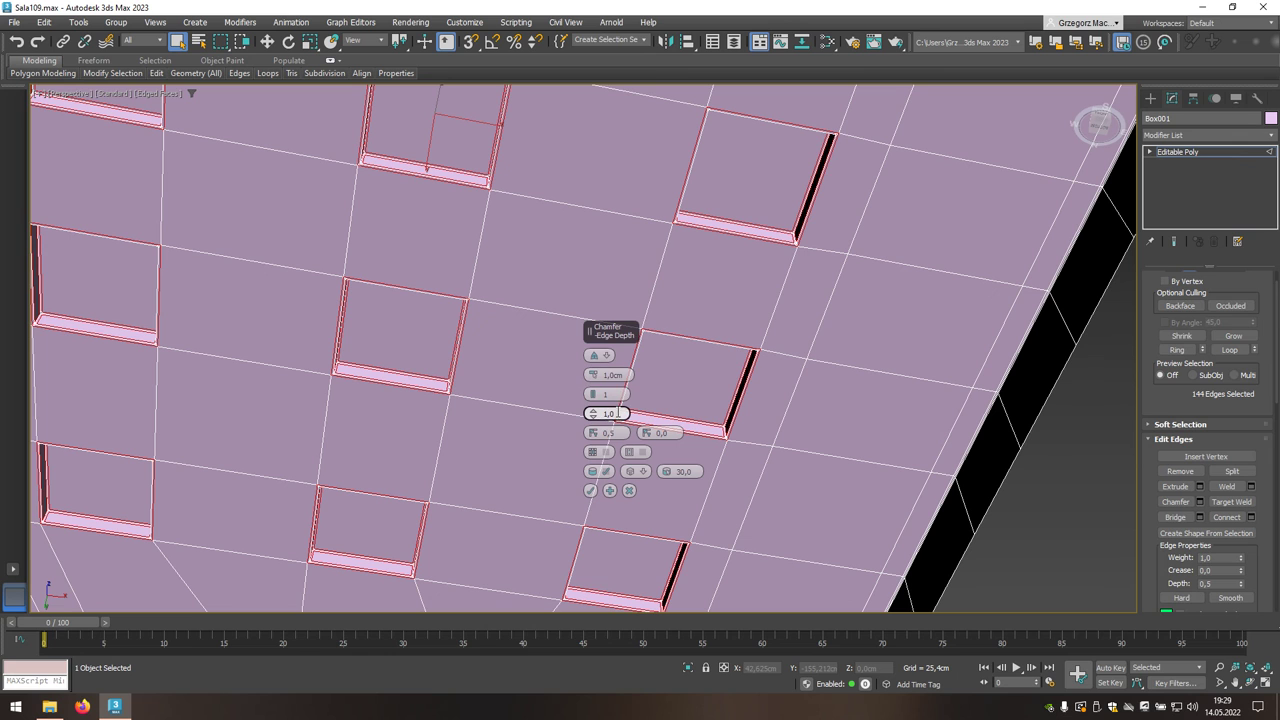
pyautogui.click(590, 490)
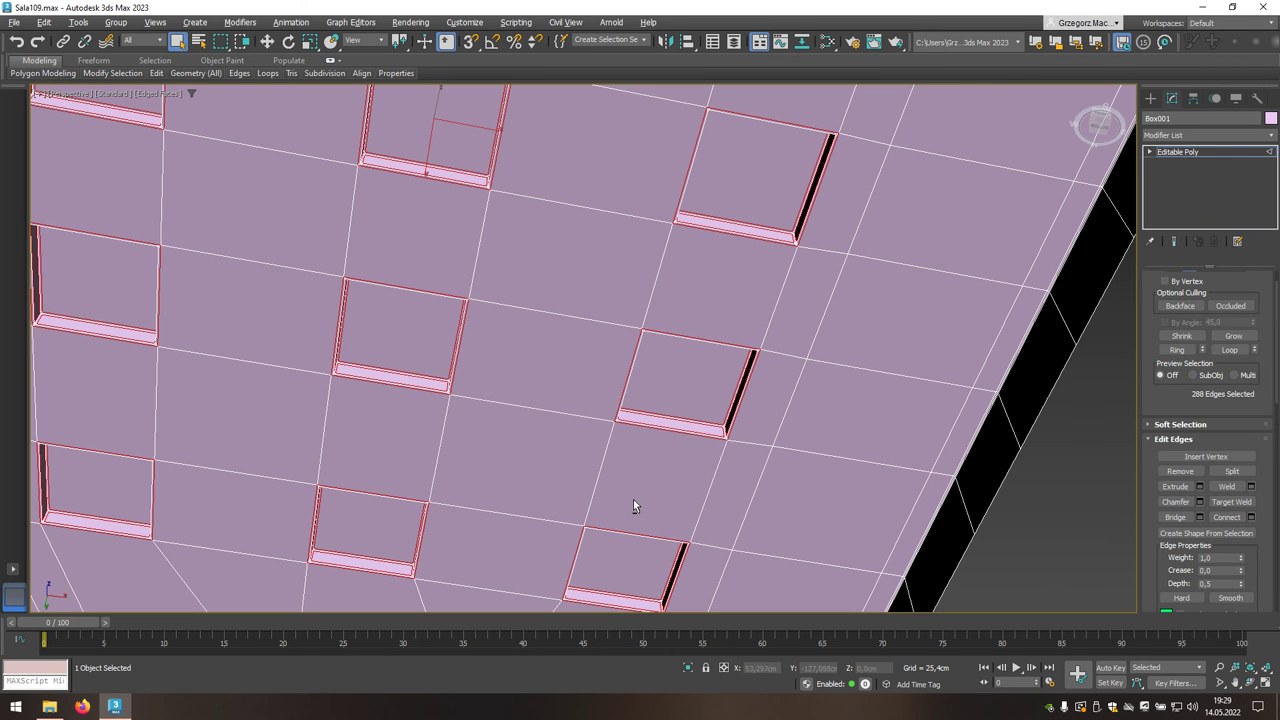
pyautogui.keyDown('alt'); pyautogui.moveTo(633, 499); pyautogui.dragTo(633, 528, button='middle'); pyautogui.keyUp('alt')
pyautogui.scroll(-3, 614, 449)
pyautogui.scroll(-3, 612, 440)
pyautogui.scroll(-5, 610, 432)
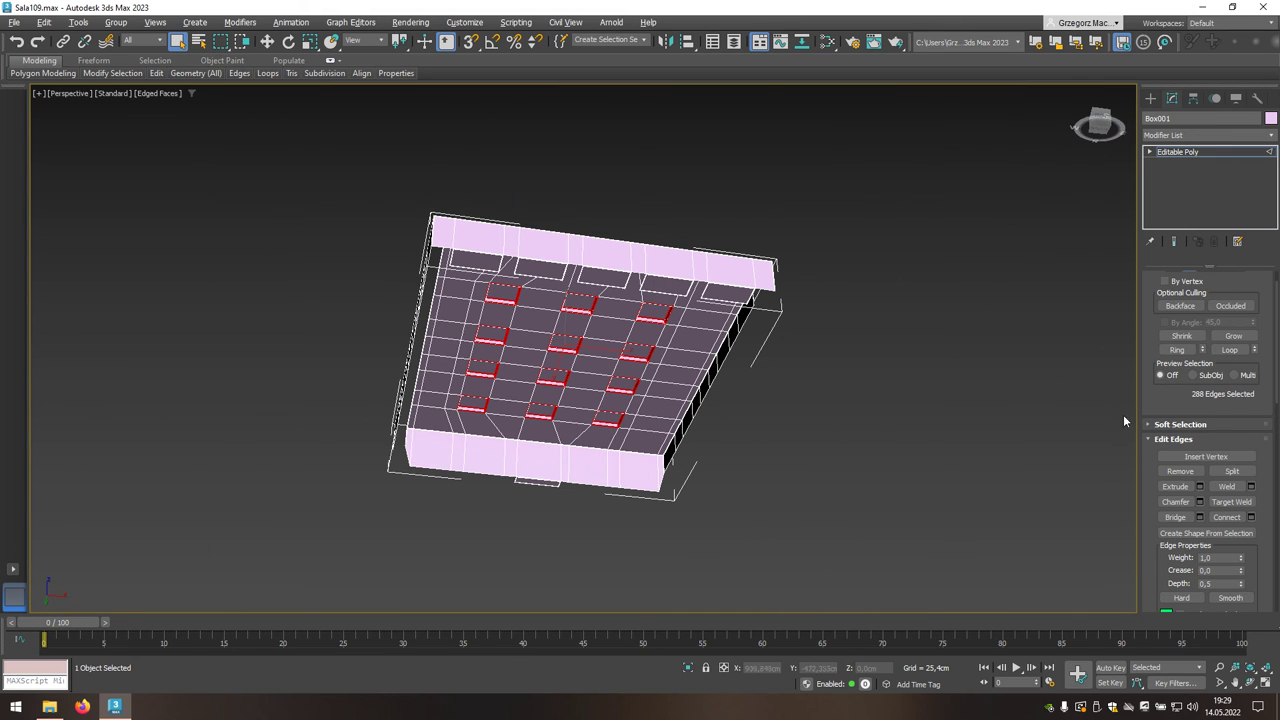
pyautogui.moveTo(1154, 397); pyautogui.dragTo(1156, 428)
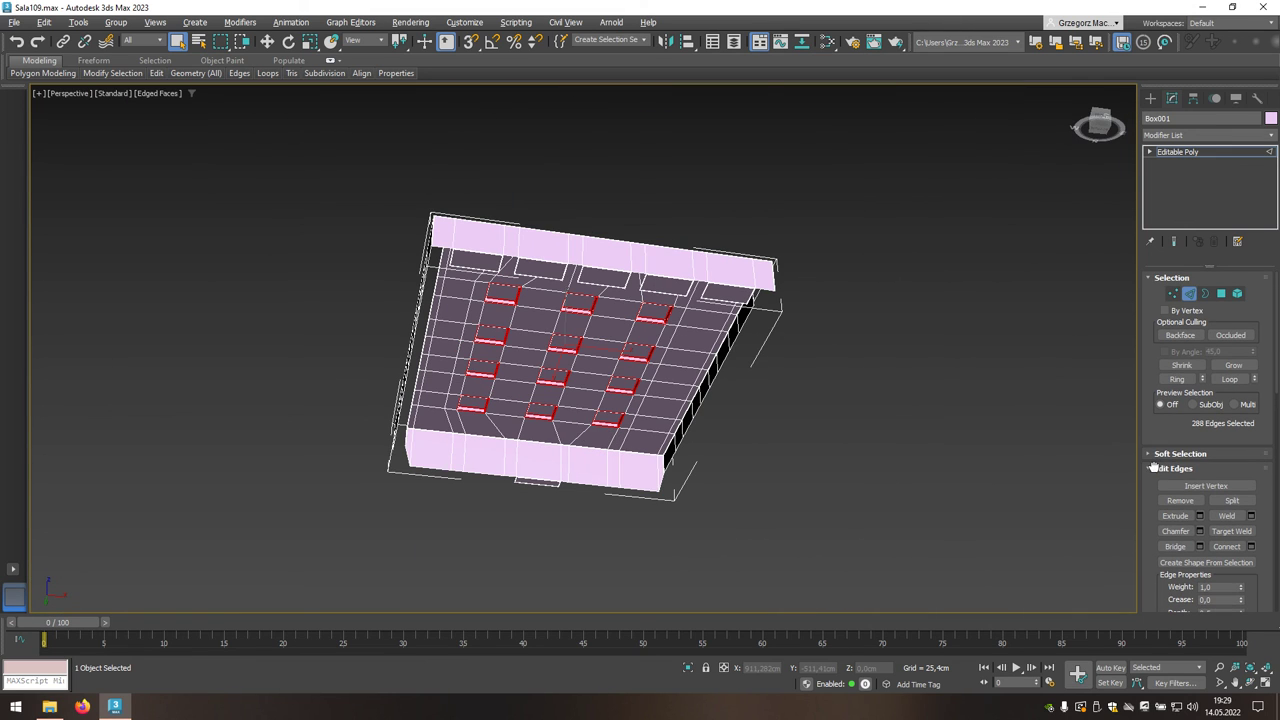
# Unhide all the hidden wall polygons in Polygon mode.
pyautogui.click(1222, 294)
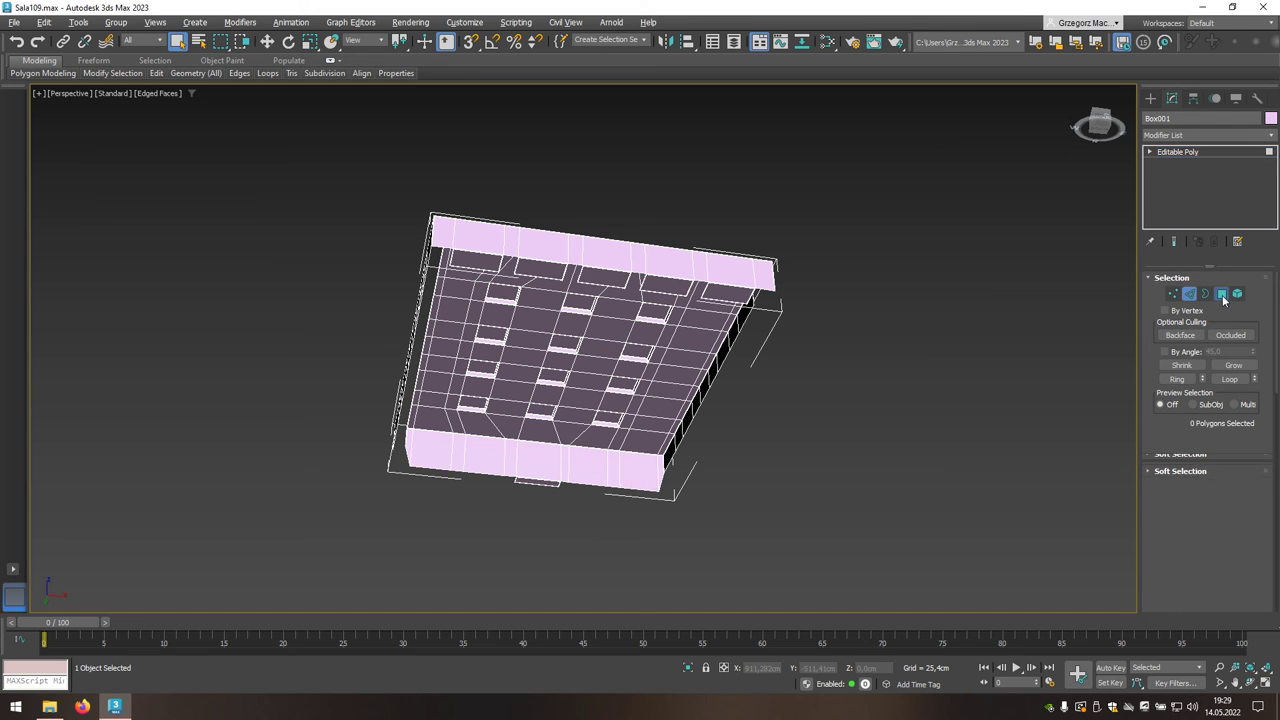
pyautogui.moveTo(1267, 527); pyautogui.dragTo(1265, 314)
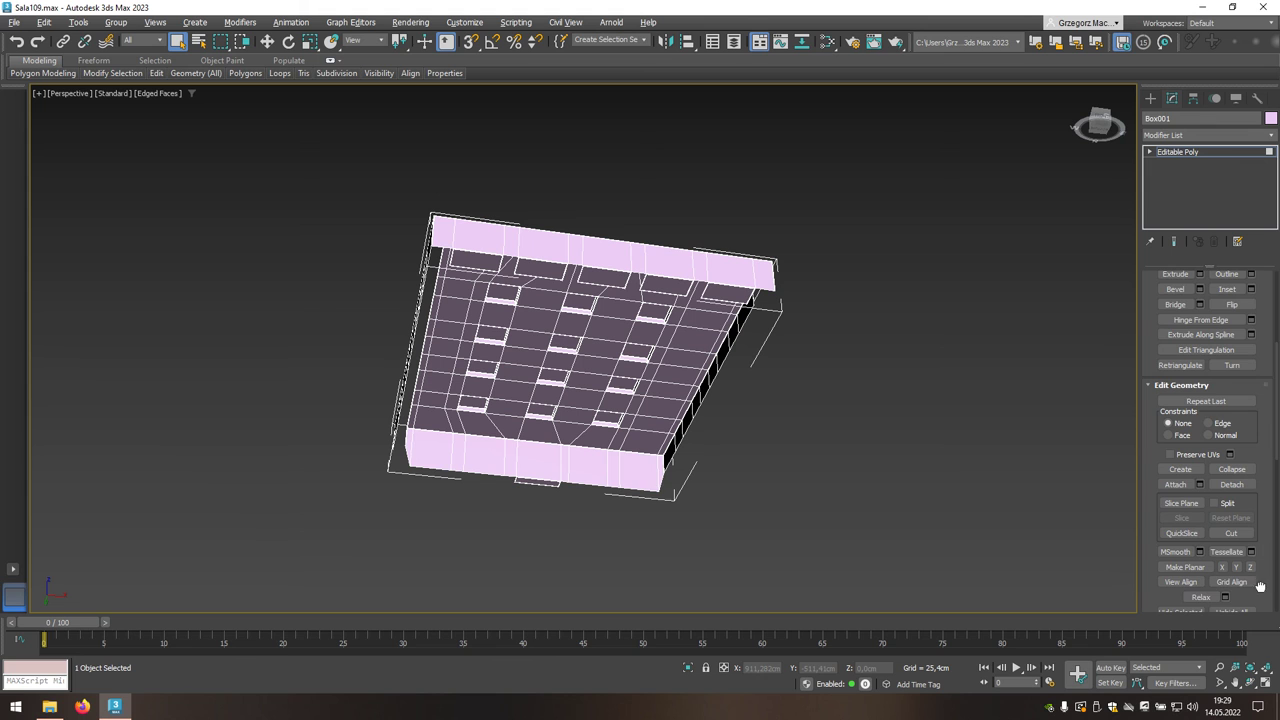
pyautogui.moveTo(1262, 587); pyautogui.dragTo(1265, 515)
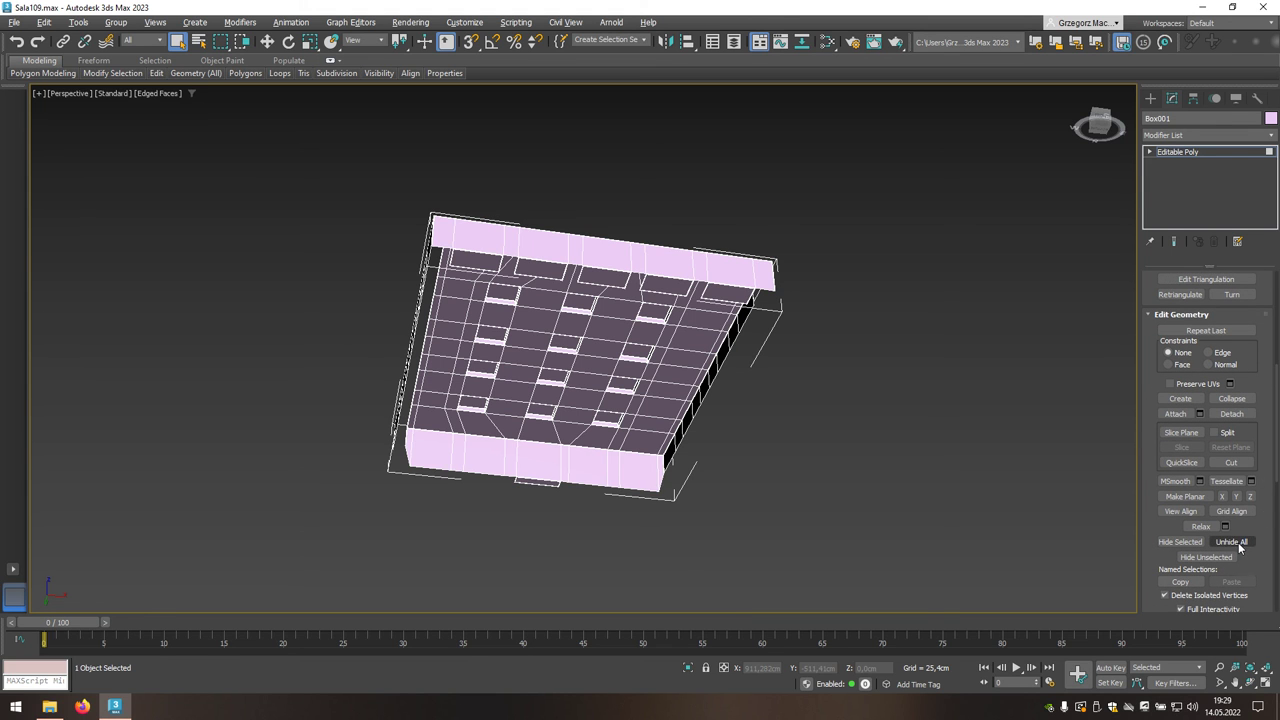
pyautogui.click(1236, 542)
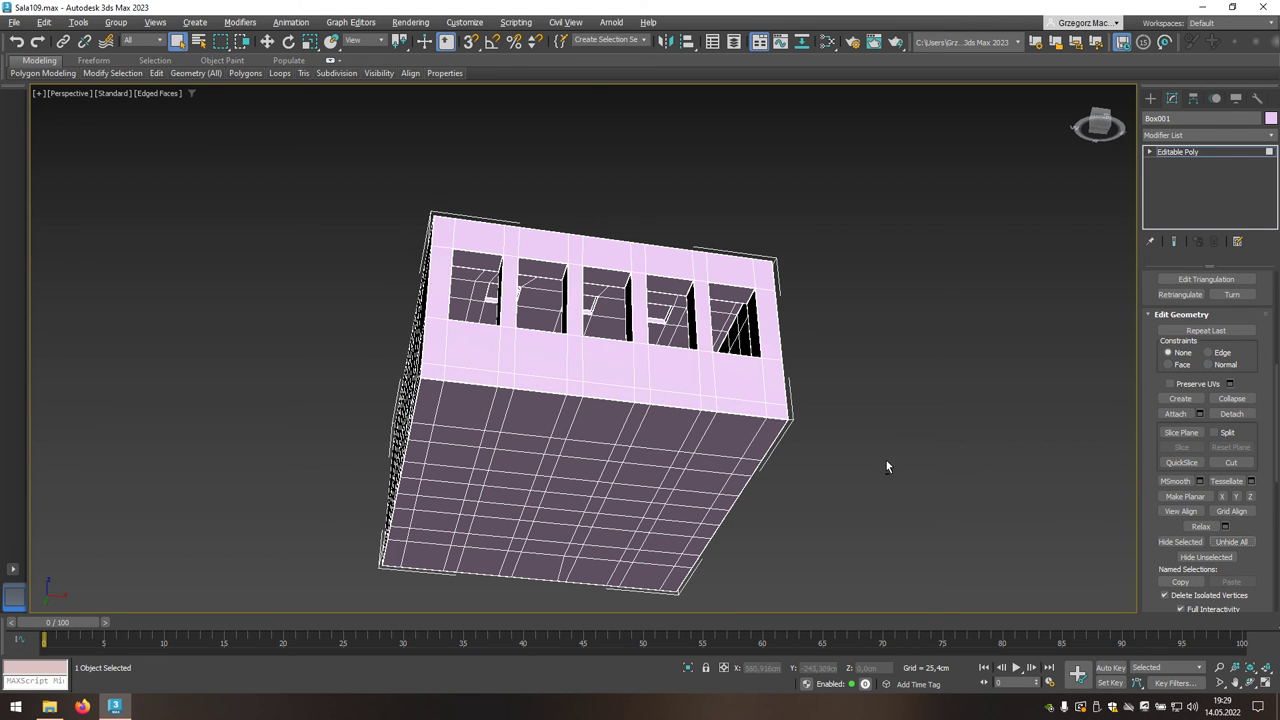
pyautogui.moveTo(886, 460)
pyautogui.keyDown('alt'); pyautogui.mouseDown(button='middle')
pyautogui.moveTo(902, 503)
pyautogui.moveTo(892, 513)
pyautogui.mouseUp(button='middle'); pyautogui.keyUp('alt')
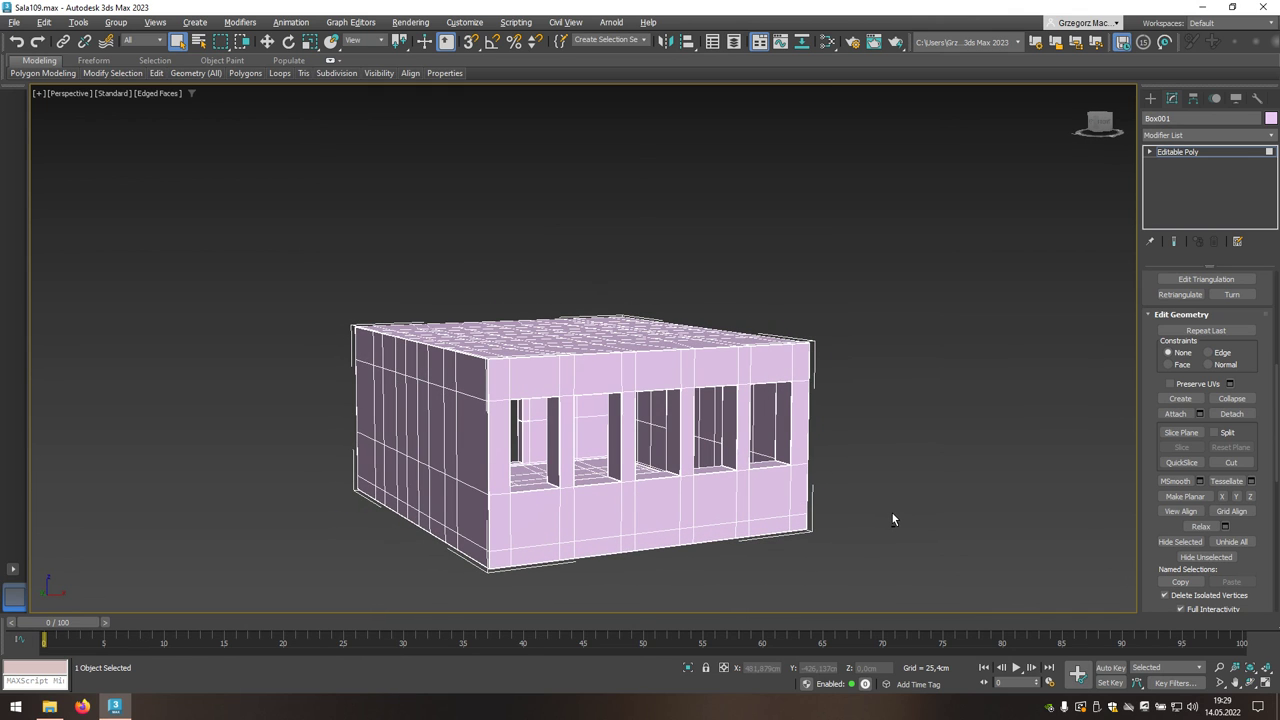
# Select all polygons, clear their smoothing groups and assign smoothing group 1.
pyautogui.hotkey('ctrl', 'a')
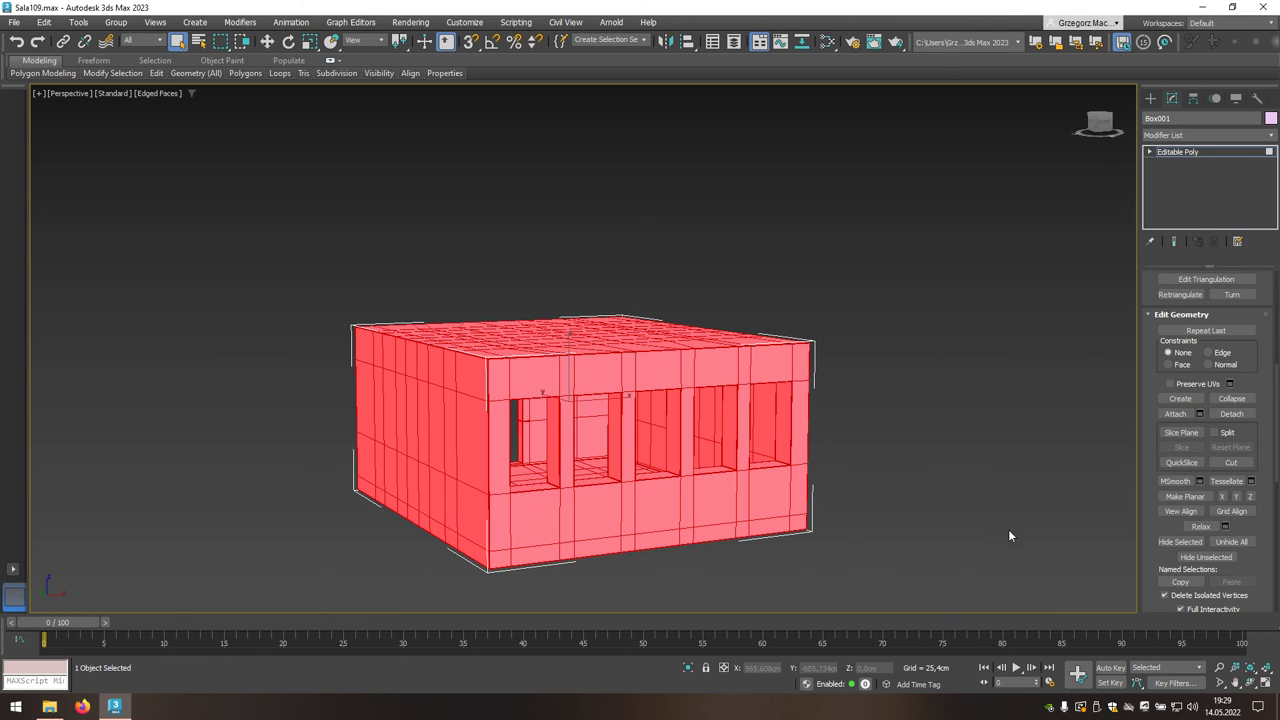
pyautogui.scroll(-3, 1265, 375)
pyautogui.scroll(-3, 1265, 375)
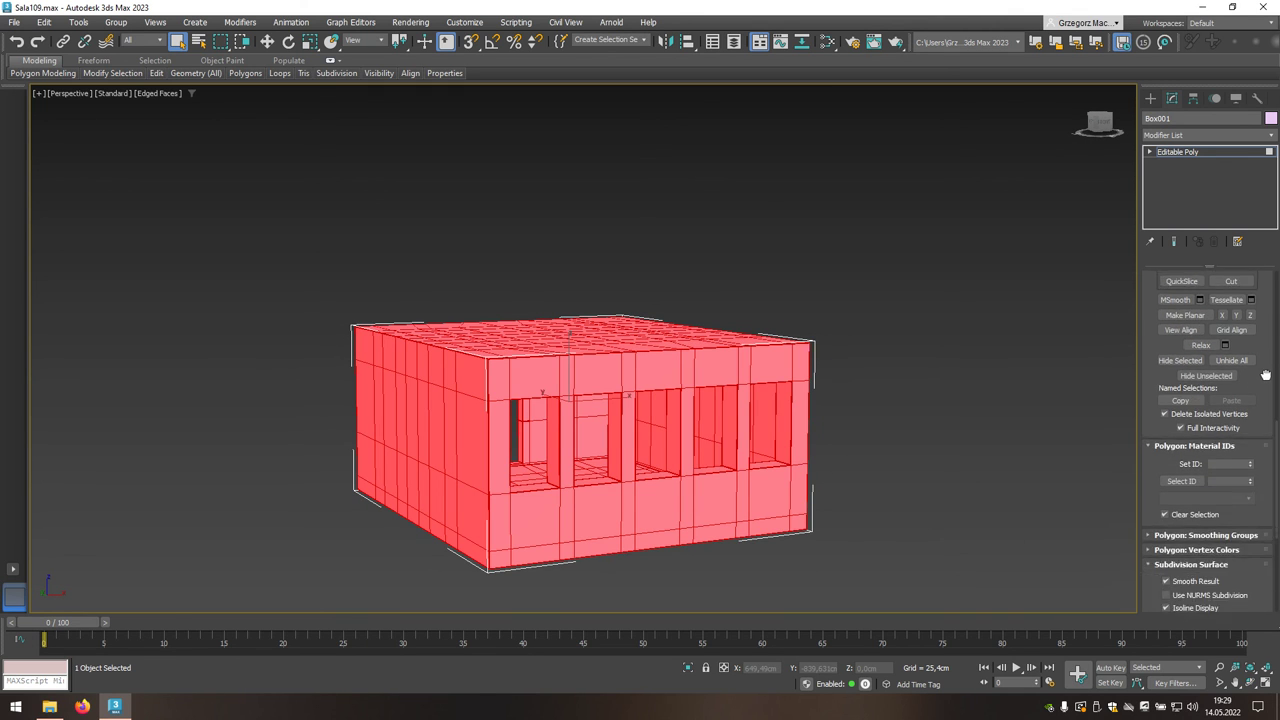
pyautogui.moveTo(1265, 375); pyautogui.dragTo(1266, 320)
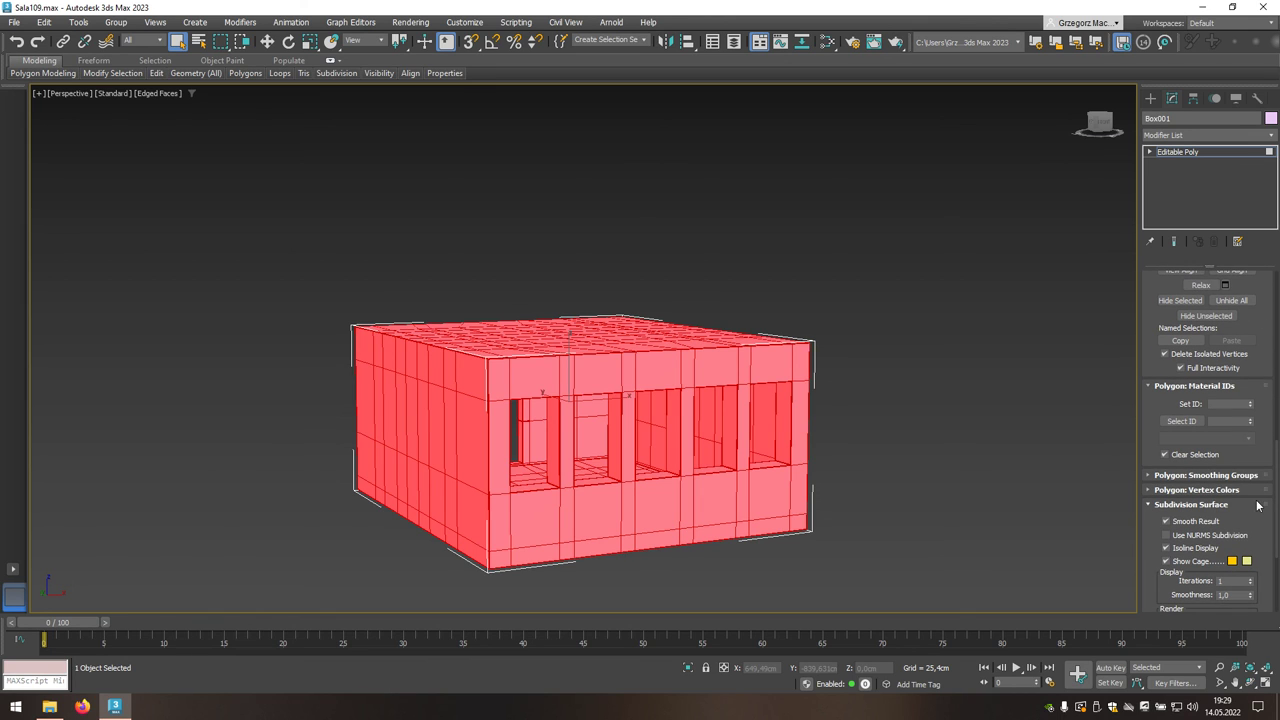
pyautogui.click(1186, 478)
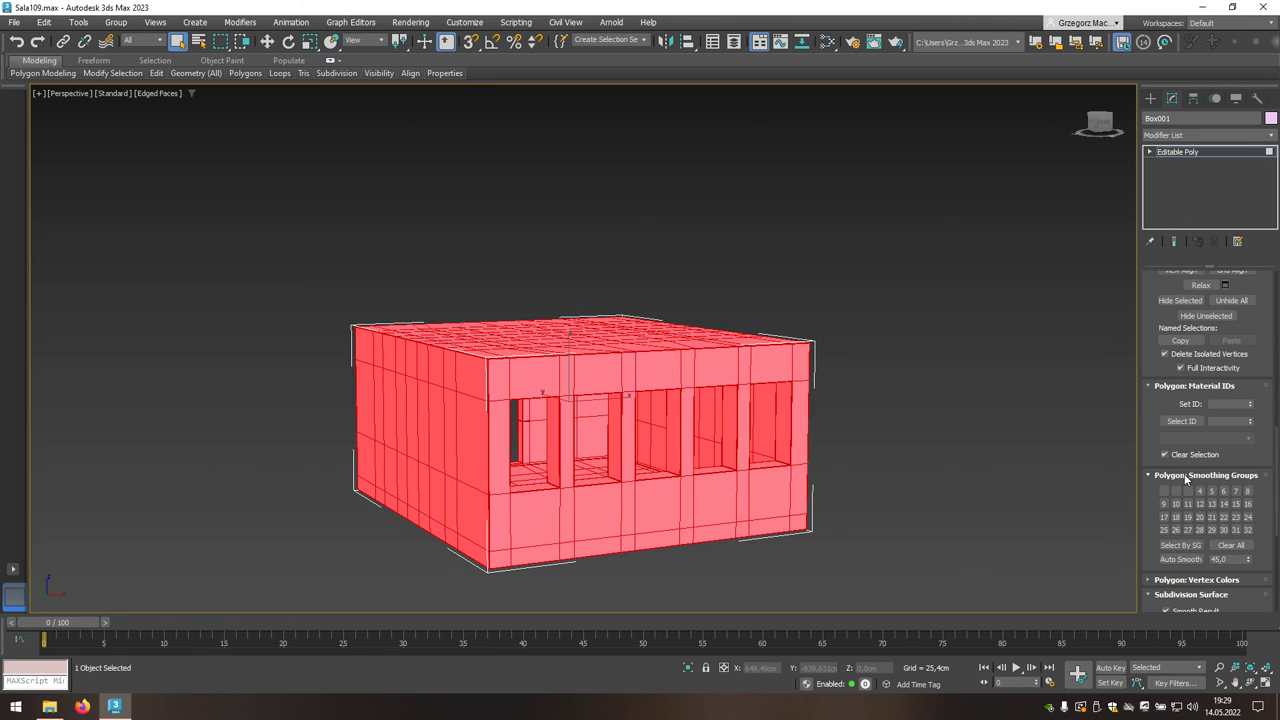
pyautogui.click(1231, 545)
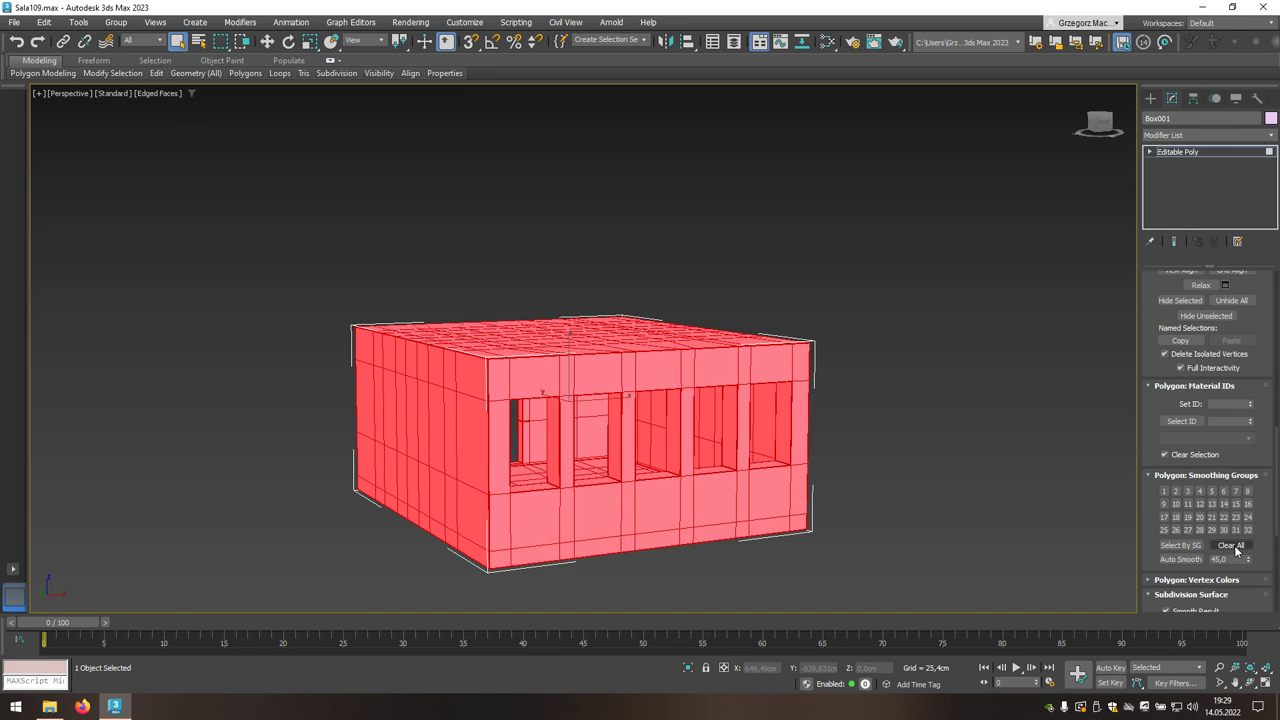
pyautogui.click(1164, 492)
pyautogui.click(872, 538)
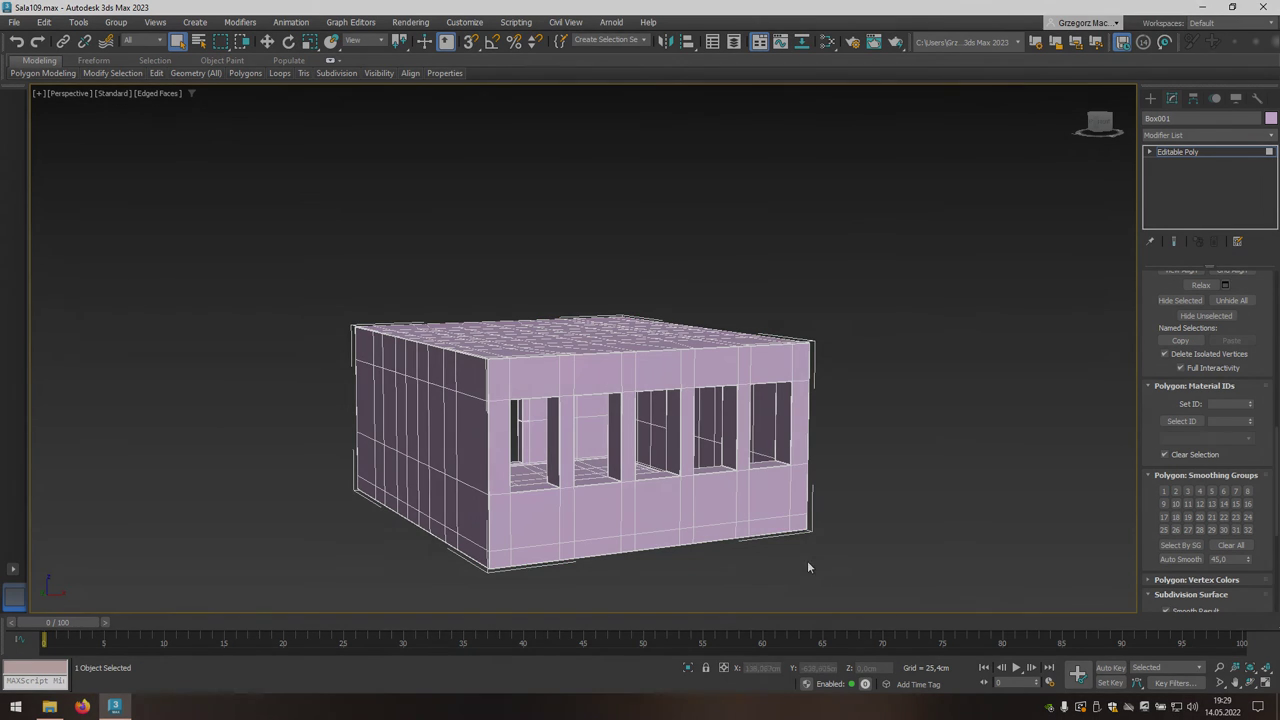